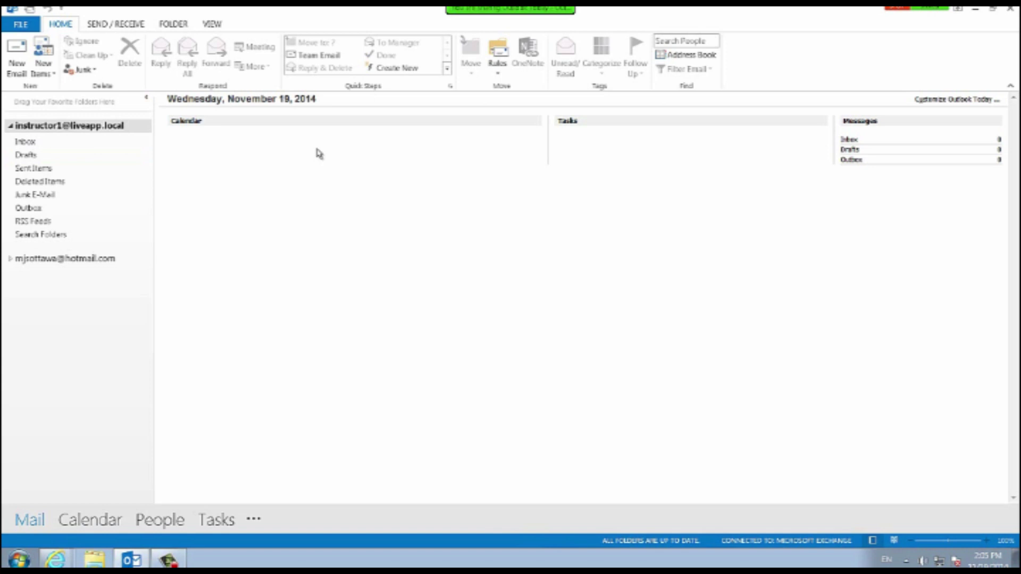
Switch from the Outlook Today page to the November 2014 calendar with Ctrl+2.
{"action": "mouse_move", "coordinate": [91, 520]}
{"action": "mouse_move", "coordinate": [160, 520]}
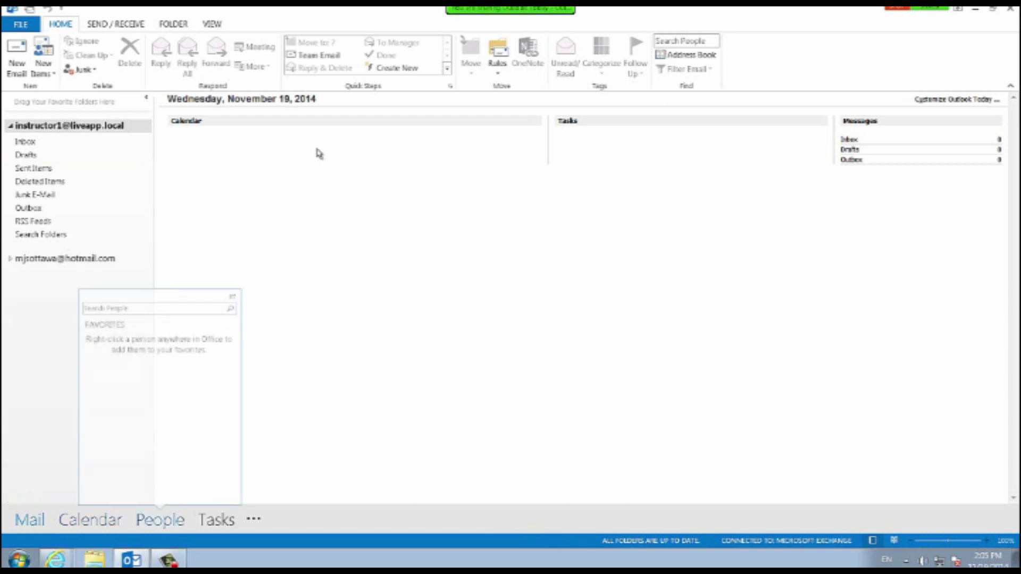
{"action": "mouse_move", "coordinate": [216, 520]}
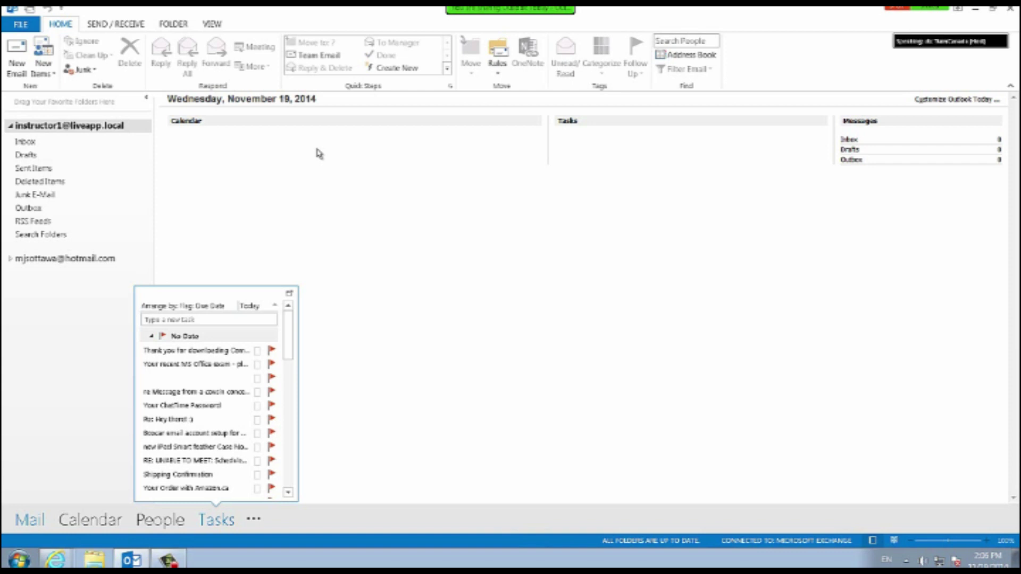
{"action": "key", "text": "ctrl+2"}
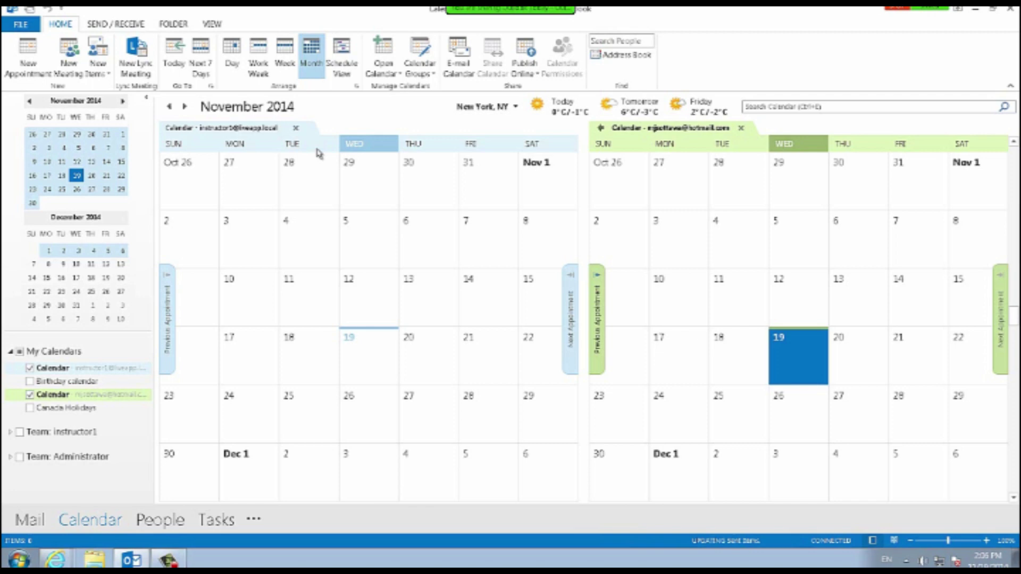
Cycle through Day, Work Week, Week, Month and Schedule views, then settle on Day for November 19.
{"action": "mouse_move", "coordinate": [629, 107]}
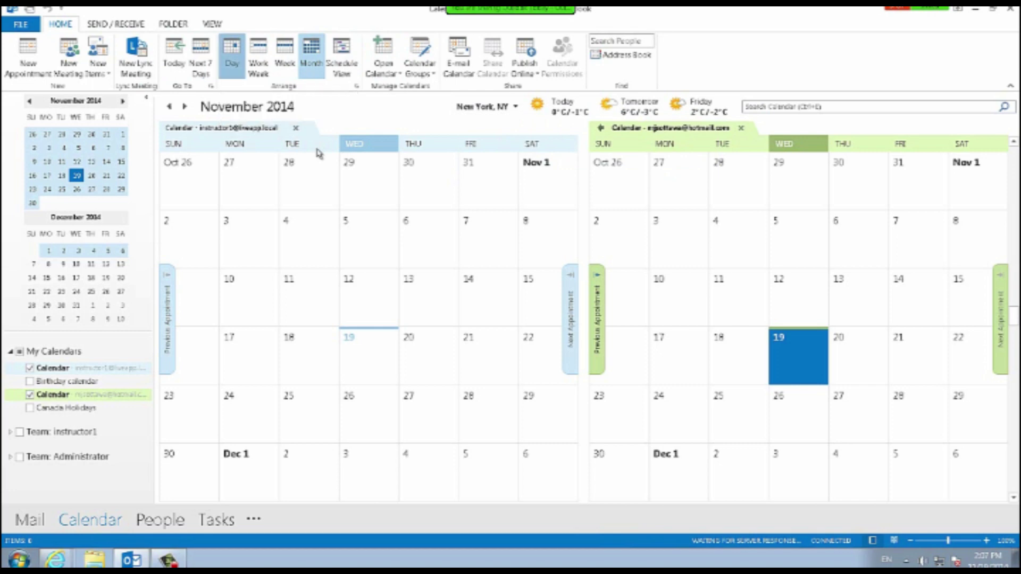
{"action": "key", "text": "ctrl+alt+1"}
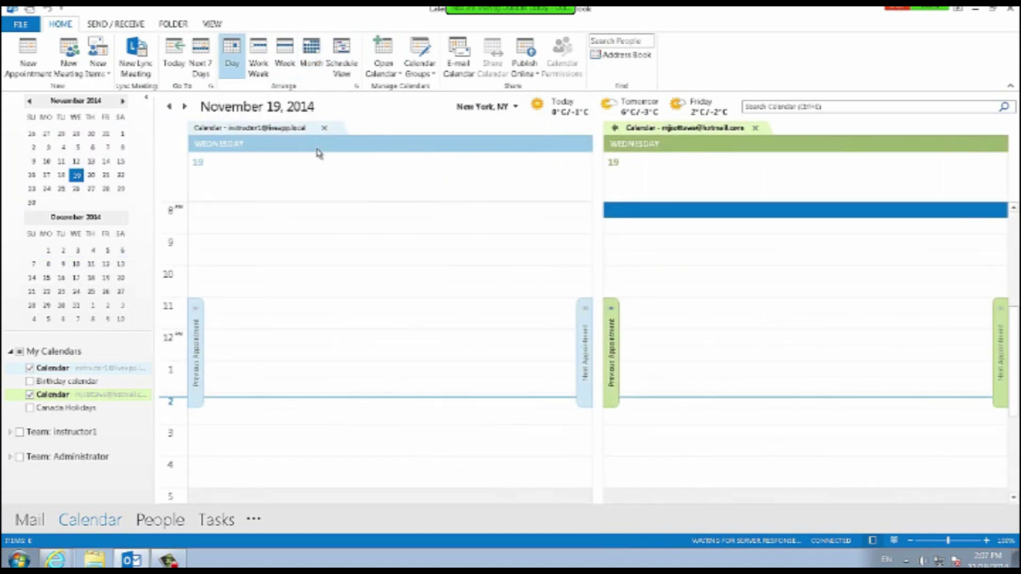
{"action": "key", "text": "ctrl+alt+2"}
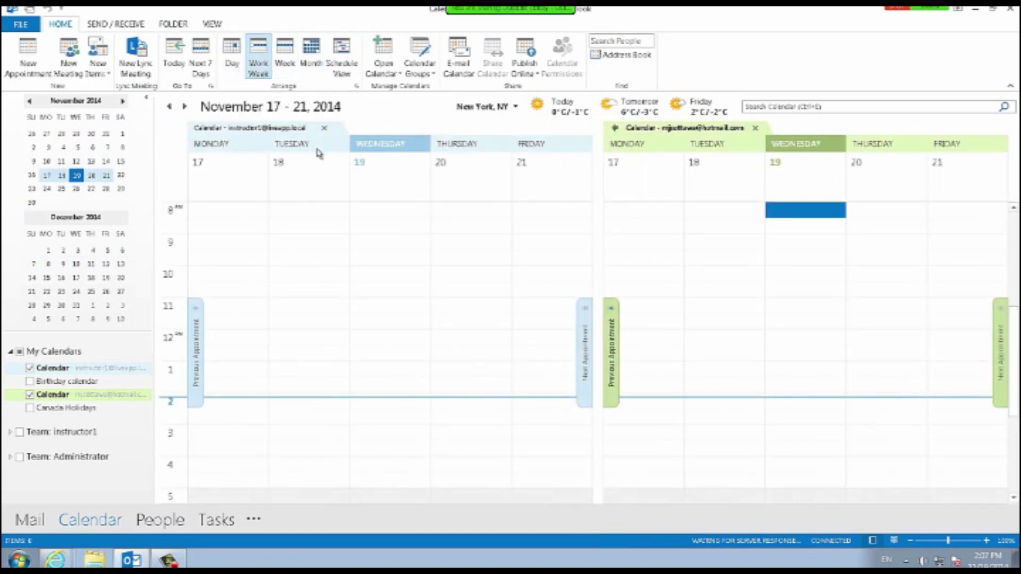
{"action": "key", "text": "ctrl+alt+3"}
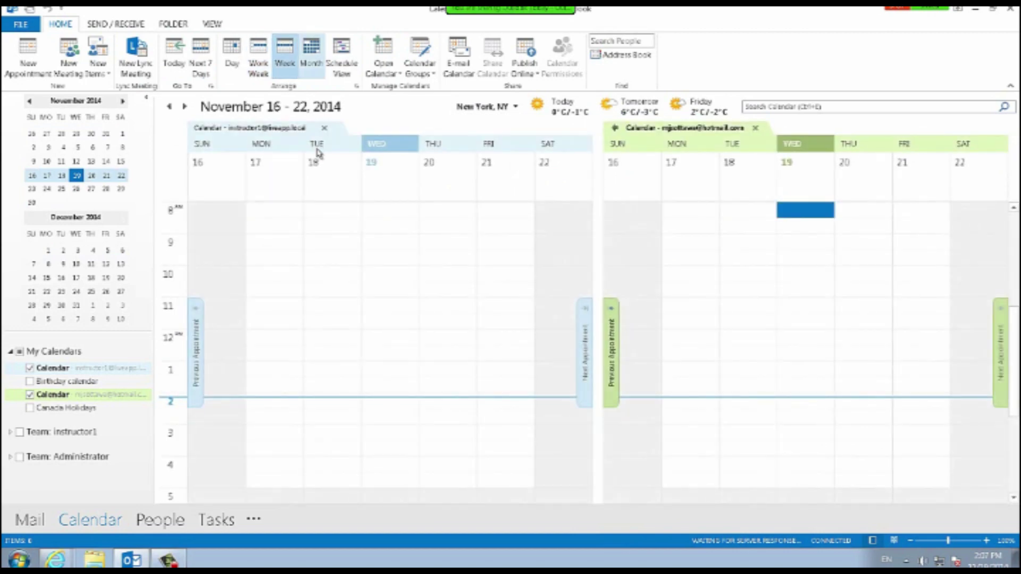
{"action": "key", "text": "ctrl+alt+4"}
{"action": "key", "text": "ctrl+alt+5"}
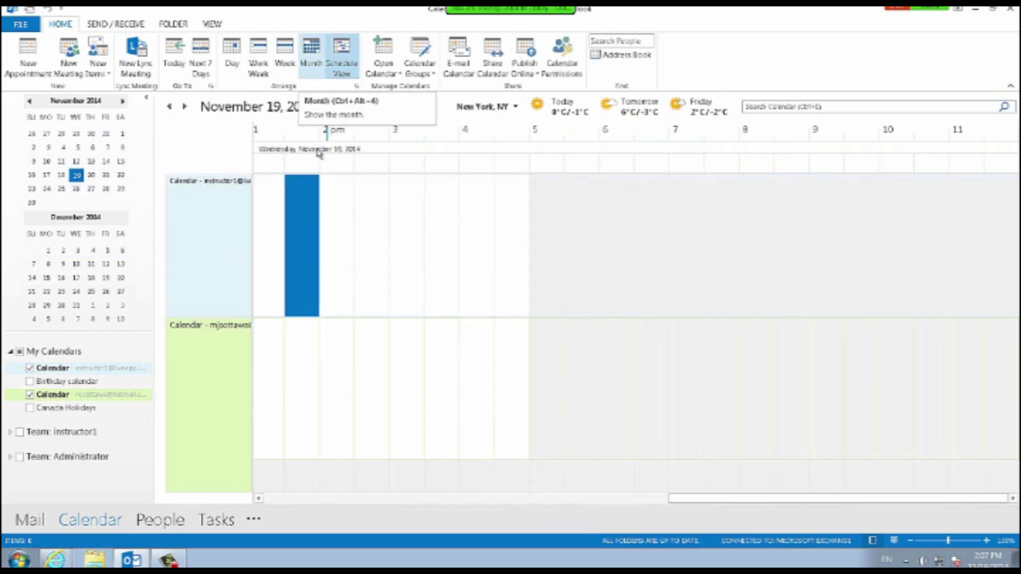
{"action": "key", "text": "ctrl+alt+4"}
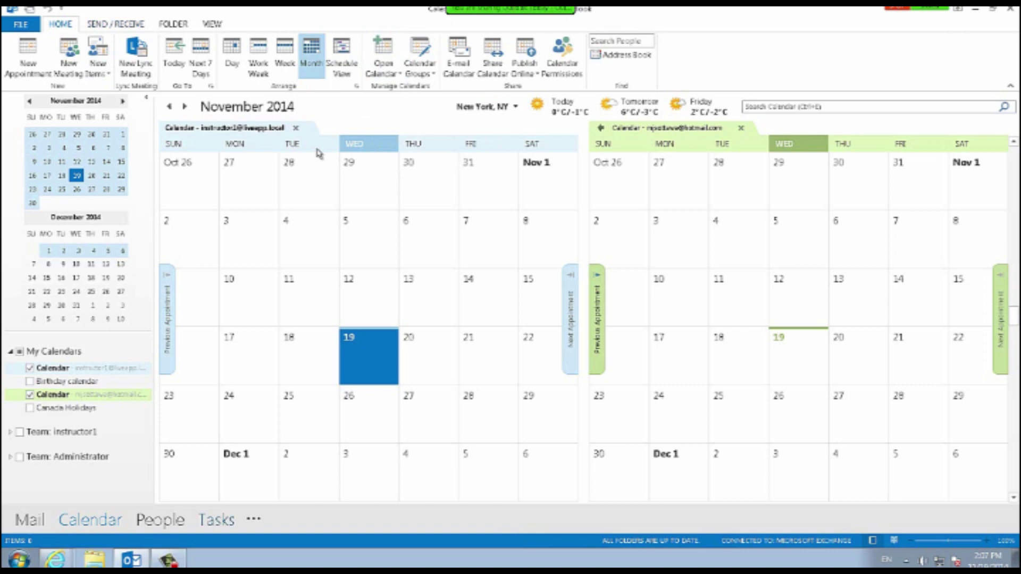
{"action": "mouse_move", "coordinate": [91, 520]}
{"action": "key", "text": "ctrl+alt+1"}
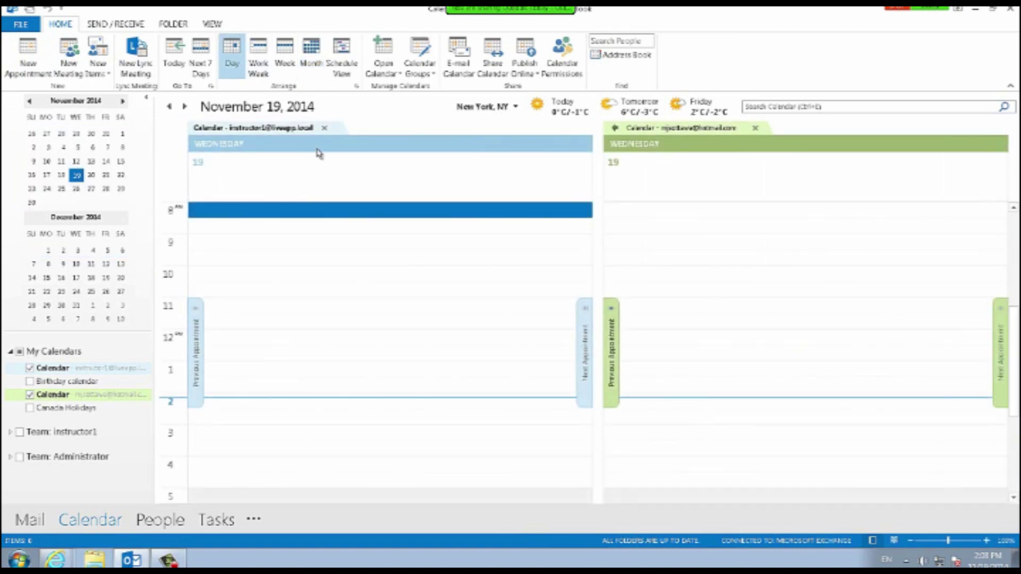
Open a new untitled appointment for 10:00–10:30 AM on Wednesday, November 19, 2014.
{"action": "double_click", "coordinate": [320, 306]}
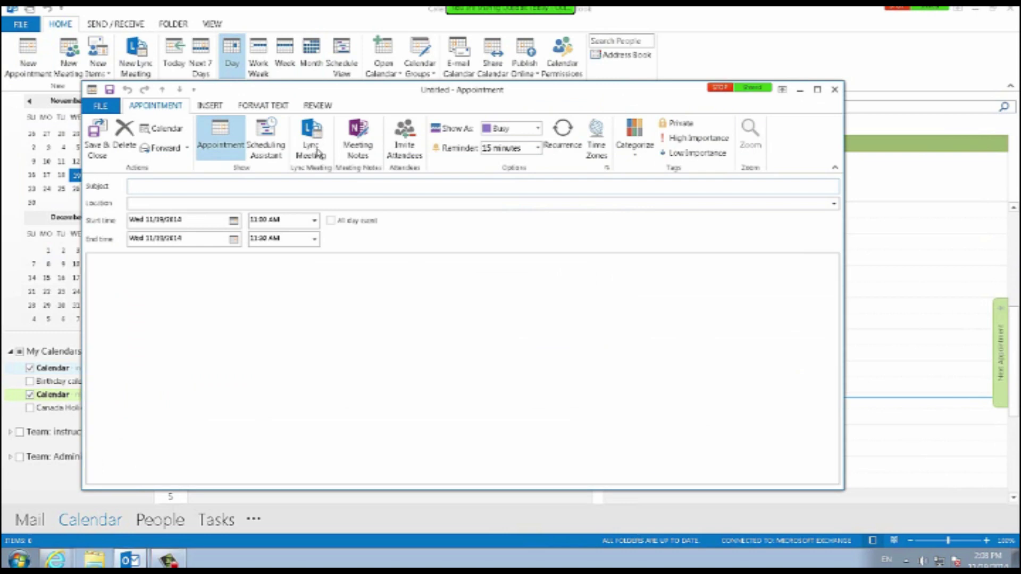
{"action": "key", "text": "Escape"}
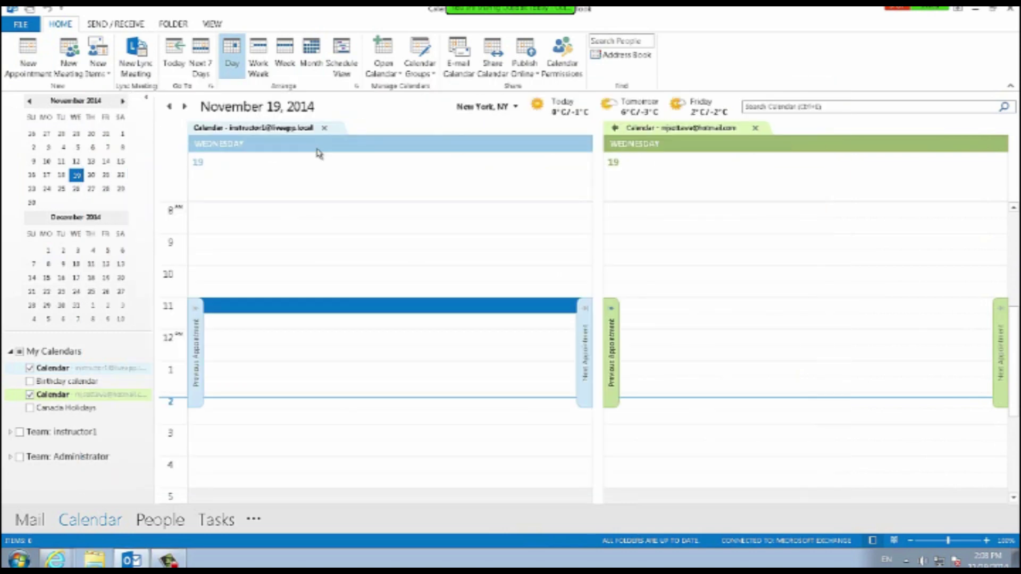
{"action": "key", "text": "Up"}
{"action": "key", "text": "ctrl+n"}
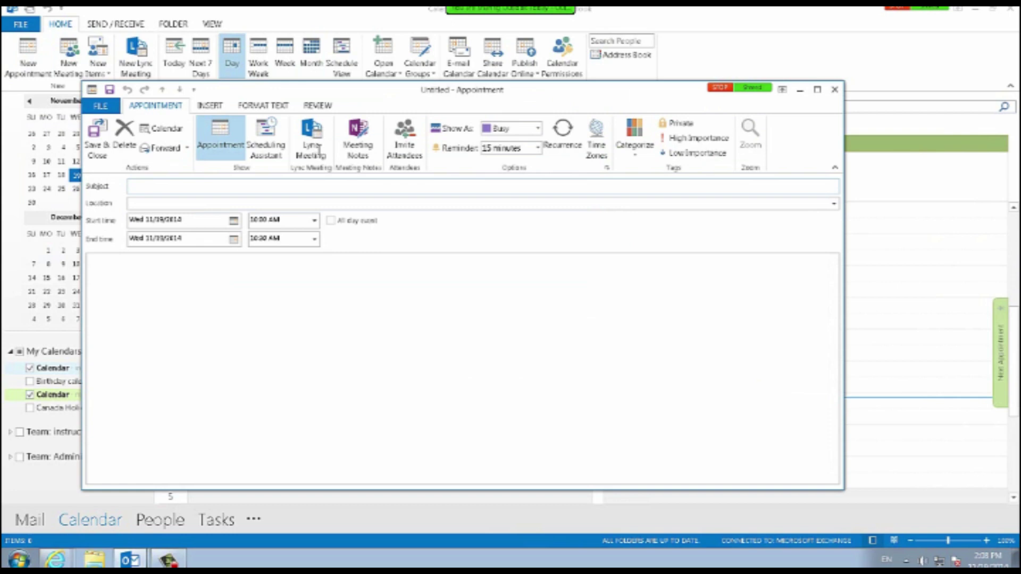
{"action": "key", "text": "Escape"}
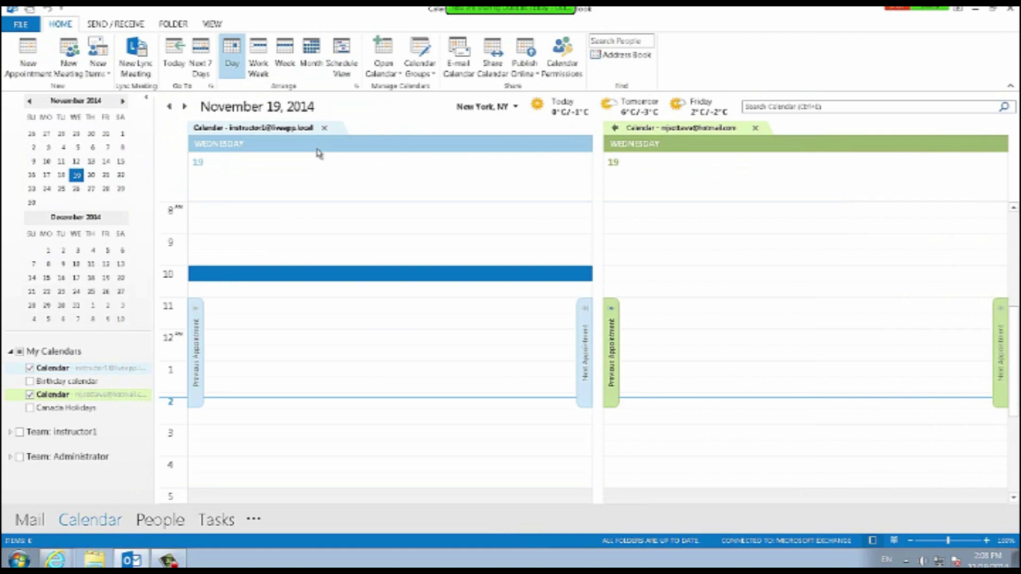
{"action": "key", "text": "ctrl+n"}
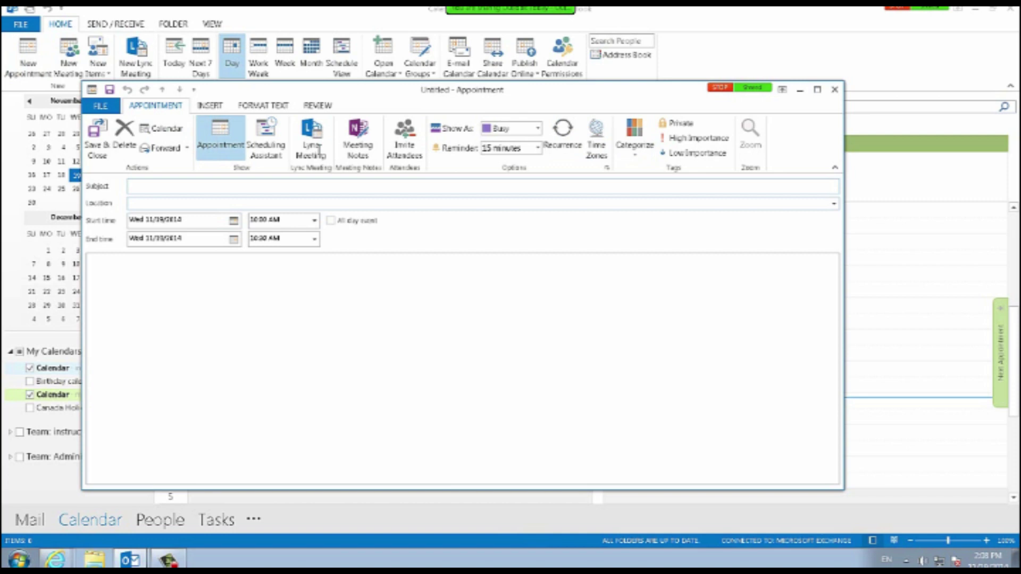
Enter the subject 'Delivering Excel 2010 Level 3 Pivot Tables Course' and type the venue's address as location.
{"action": "type", "text": "Divesi"}
{"action": "key", "text": "BackSpace"}
{"action": "key", "text": "BackSpace"}
{"action": "key", "text": "BackSpace"}
{"action": "key", "text": "BackSpace"}
{"action": "key", "text": "BackSpace"}
{"action": "type", "text": "elvering"}
{"action": "key", "text": "BackSpace"}
{"action": "key", "text": "BackSpace"}
{"action": "key", "text": "BackSpace"}
{"action": "key", "text": "BackSpace"}
{"action": "key", "text": "BackSpace"}
{"action": "key", "text": "BackSpace"}
{"action": "key", "text": "BackSpace"}
{"action": "type", "text": "iver"}
{"action": "key", "text": "BackSpace"}
{"action": "type", "text": "ing Ed"}
{"action": "type", "text": "cel 2010 Level 3 Pivot Table s Course"}
{"action": "key", "text": "Tab"}
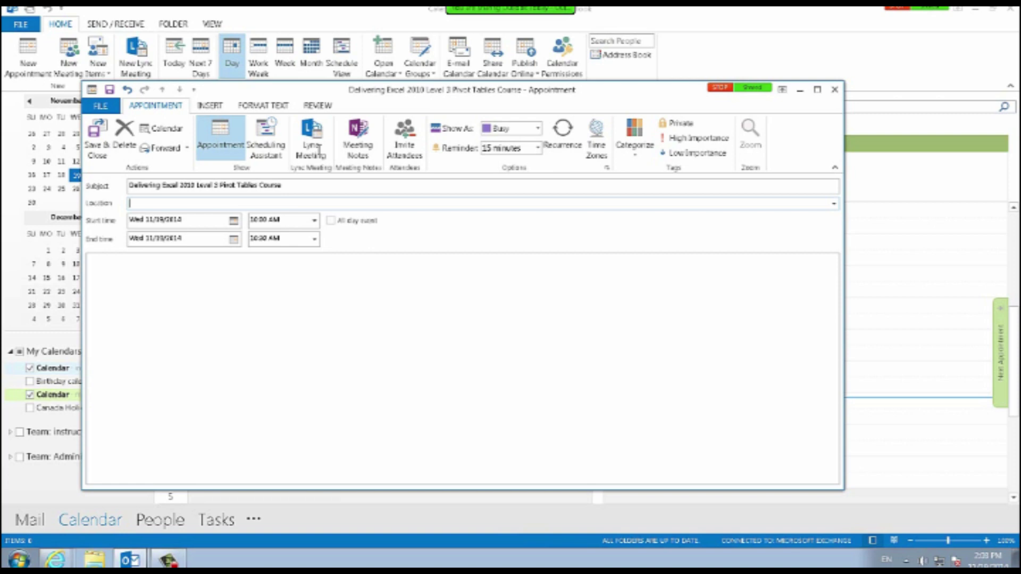
{"action": "type", "text": "dc Y"}
{"action": "type", "text": "rainCanada, "}
{"action": "type", "text": "361 Queen S"}
{"action": "type", "text": "t."}
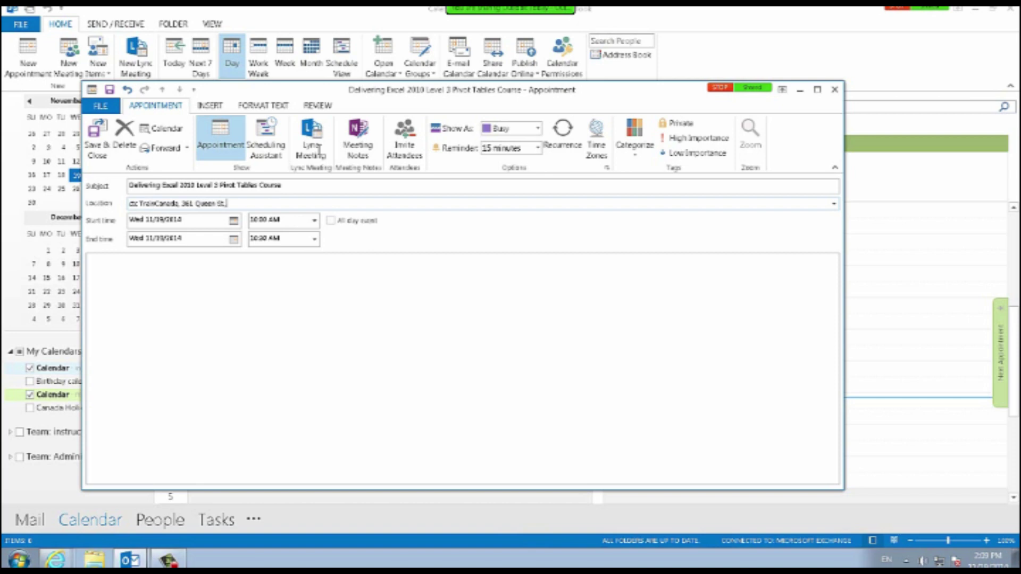
{"action": "type", "text": ", Ottawa, ON, Canada"}
Correct the end of the location, then choose 8:00 AM as the start time and 4:00 PM as the end time.
{"action": "key", "text": "BackSpace"}
{"action": "left_click", "coordinate": [314, 221]}
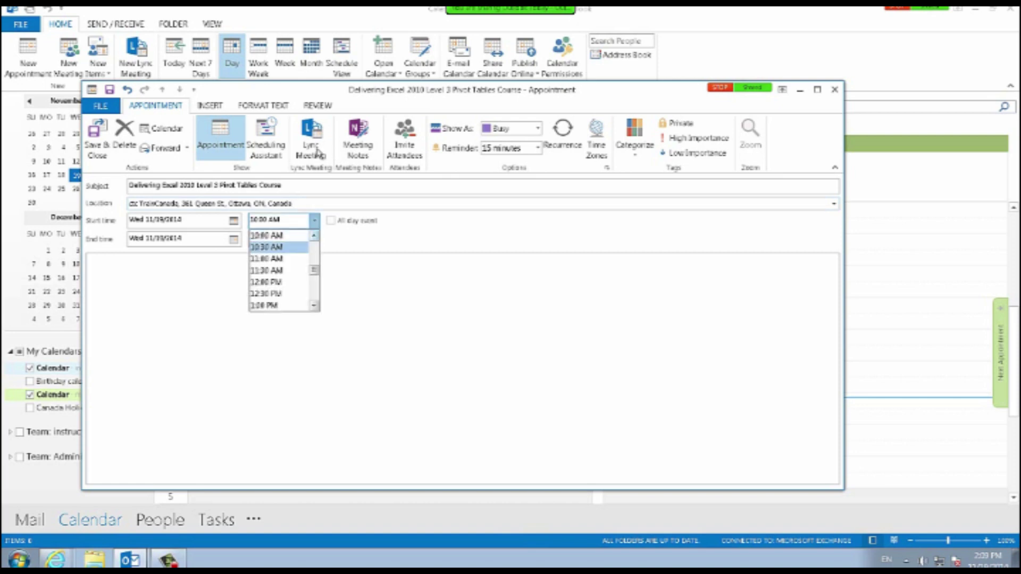
{"action": "left_click", "coordinate": [313, 235]}
{"action": "left_click", "coordinate": [314, 235]}
{"action": "left_click", "coordinate": [313, 236]}
{"action": "left_click", "coordinate": [314, 236]}
{"action": "left_click", "coordinate": [314, 235]}
{"action": "left_click", "coordinate": [264, 246]}
{"action": "left_click", "coordinate": [315, 239]}
{"action": "scroll", "coordinate": [271, 289], "scroll_direction": "down", "scroll_amount": 7}
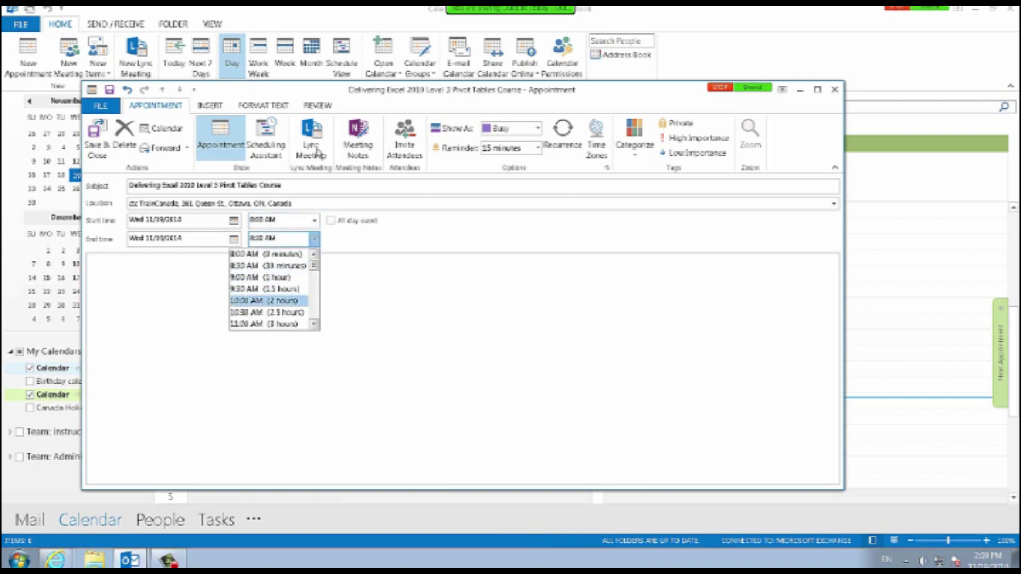
{"action": "left_click", "coordinate": [314, 254]}
{"action": "left_click", "coordinate": [314, 255]}
{"action": "left_click", "coordinate": [314, 255]}
{"action": "left_click", "coordinate": [314, 255]}
{"action": "left_click", "coordinate": [313, 254]}
{"action": "left_click", "coordinate": [314, 254]}
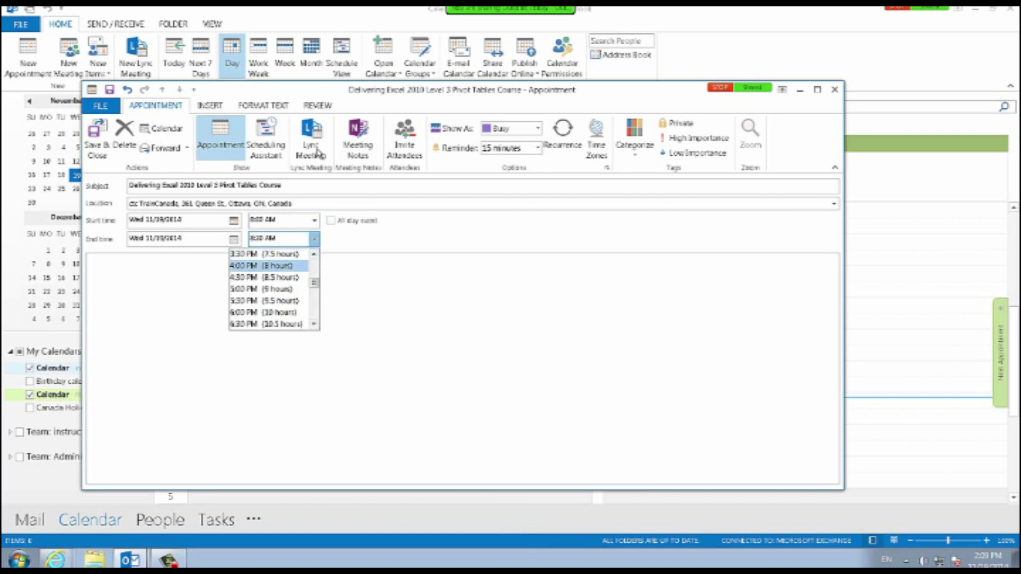
{"action": "left_click", "coordinate": [261, 266]}
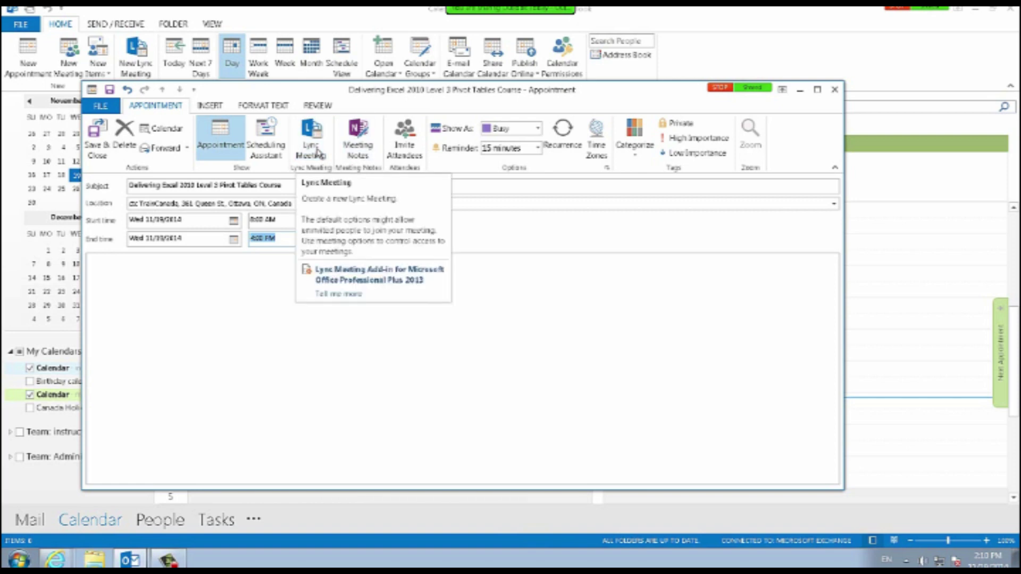
Keep Show As on Busy, set a 1 day reminder, leave it uncategorized, and save the appointment.
{"action": "left_click", "coordinate": [538, 129]}
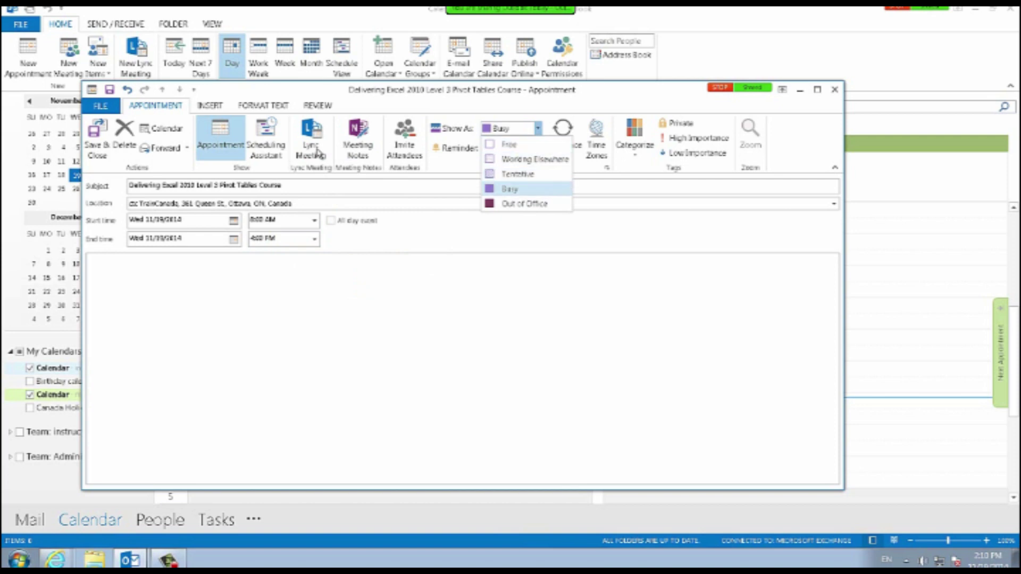
{"action": "left_click", "coordinate": [510, 189]}
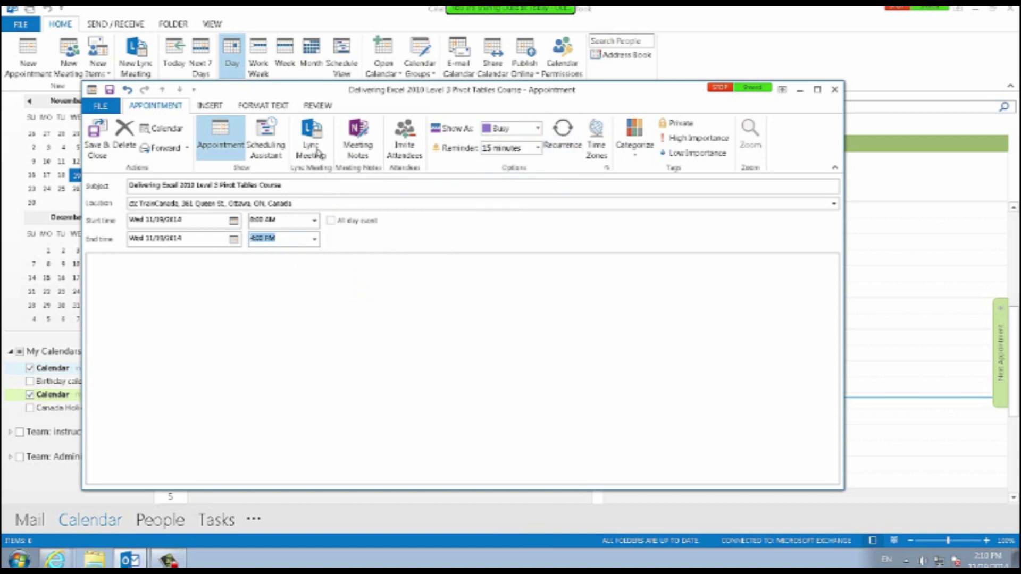
{"action": "left_click", "coordinate": [538, 148]}
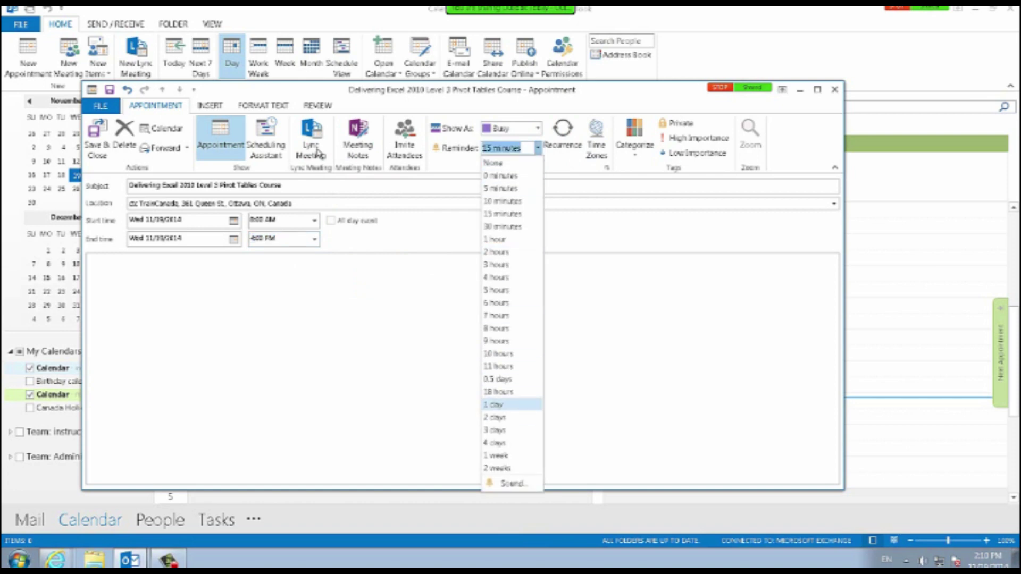
{"action": "left_click", "coordinate": [494, 405]}
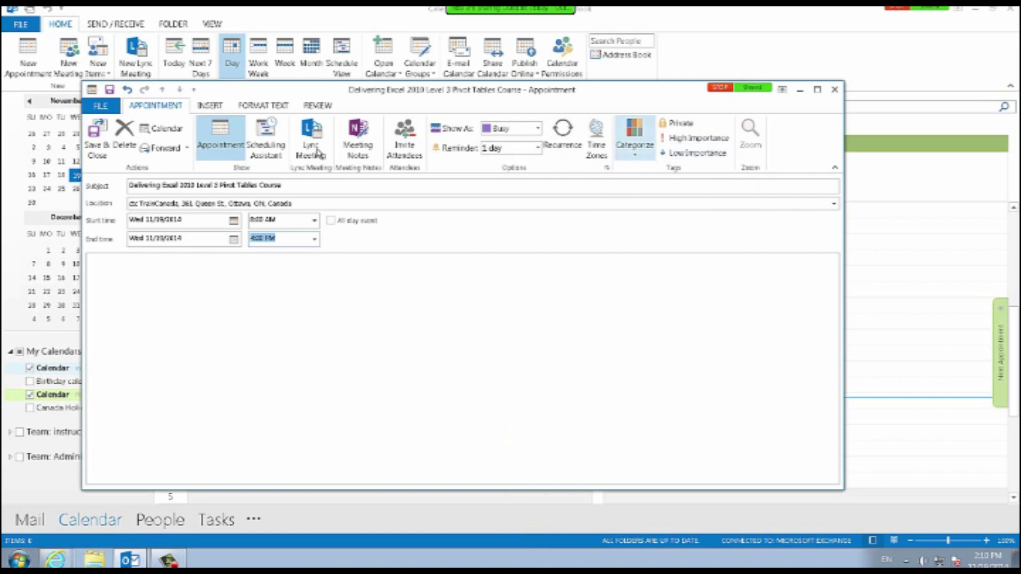
{"action": "left_click", "coordinate": [635, 140]}
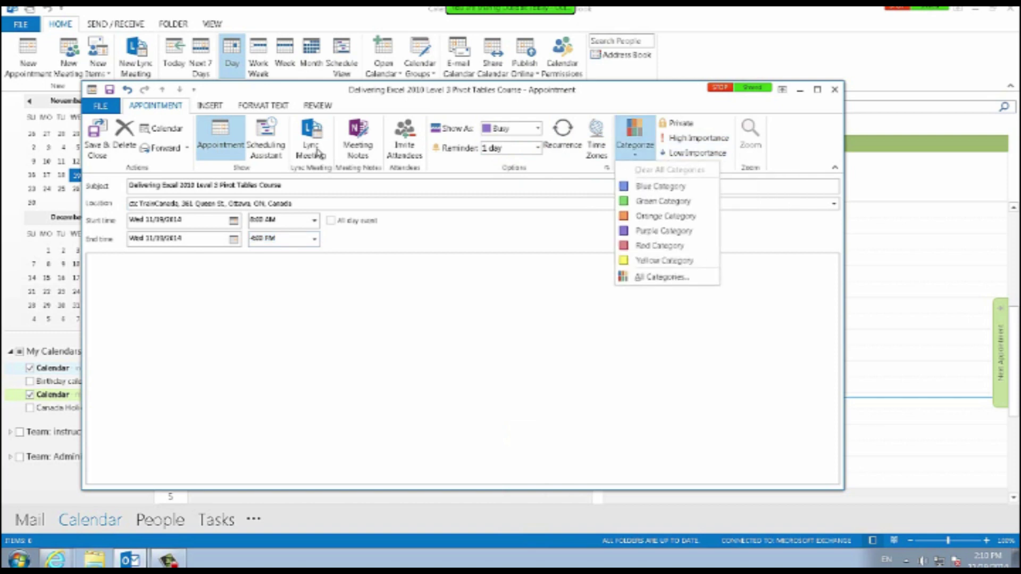
{"action": "key", "text": "Escape"}
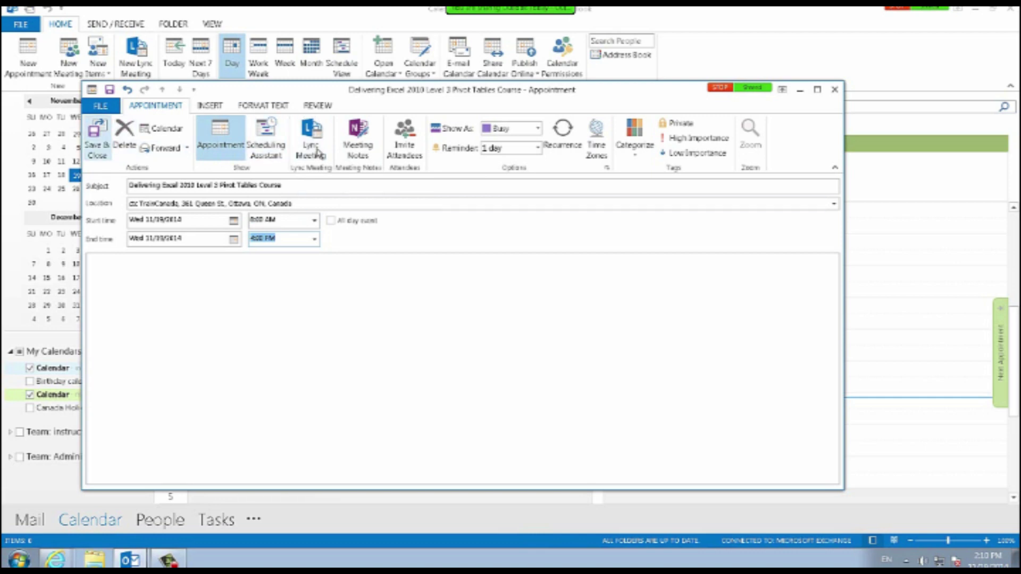
{"action": "key", "text": "alt+s"}
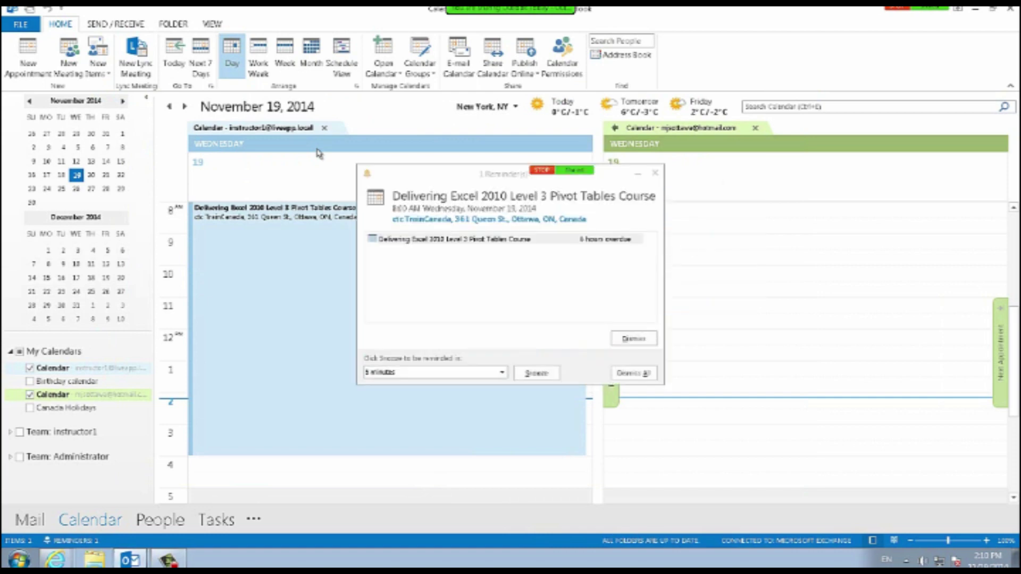
Dismiss the Pivot Tables course reminder alert.
{"action": "key", "text": "alt+d"}
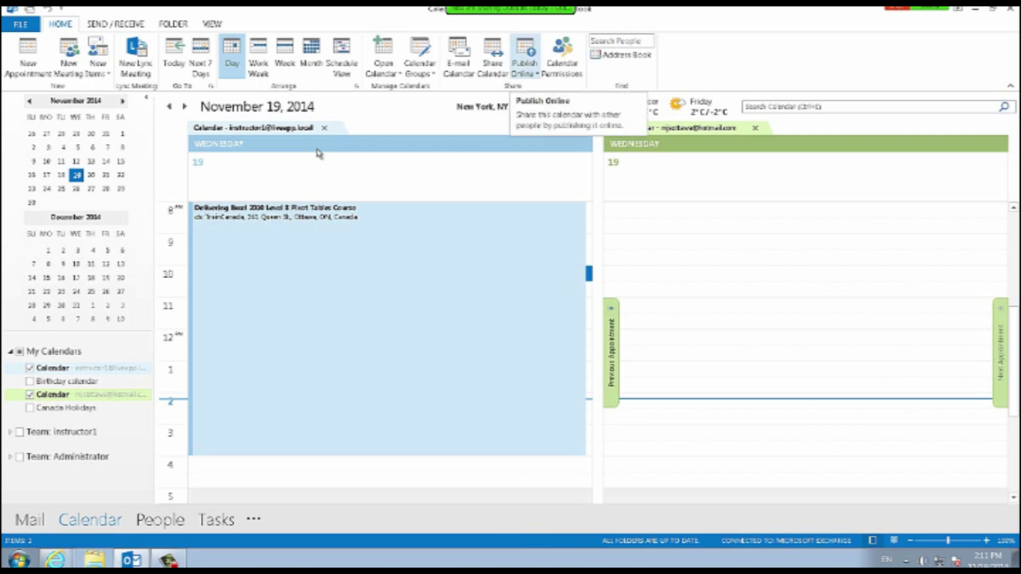
Browse the Publish Online, Calendar Groups and Open Calendar menus, then go to Monday, December 15, 2014.
{"action": "left_click", "coordinate": [525, 69]}
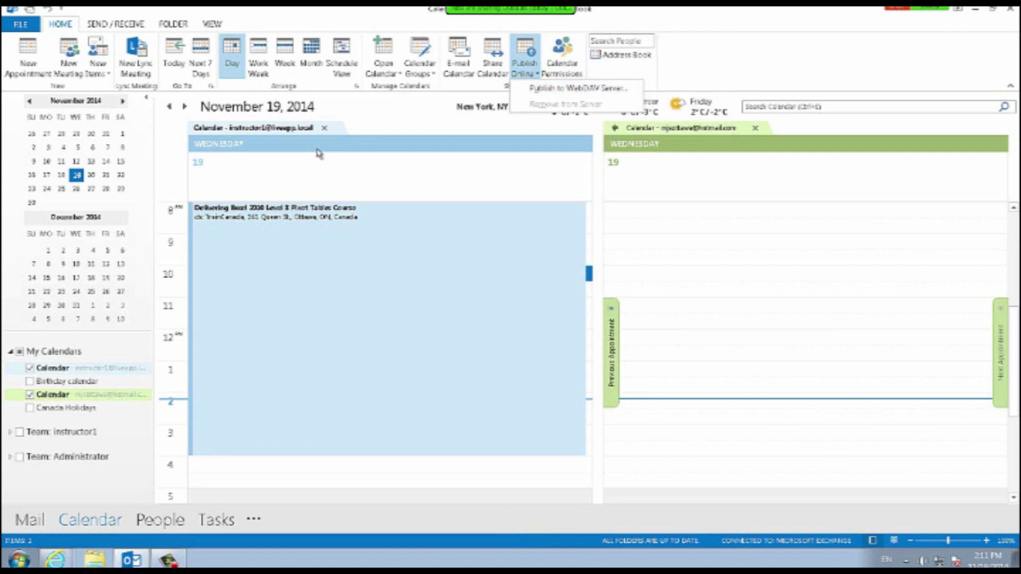
{"action": "key", "text": "Escape"}
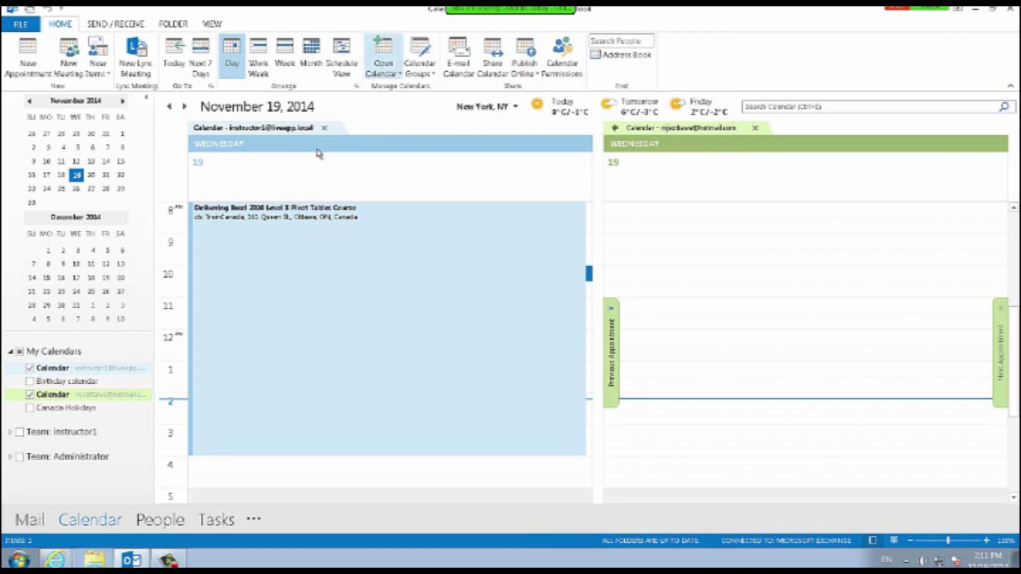
{"action": "left_click", "coordinate": [420, 58]}
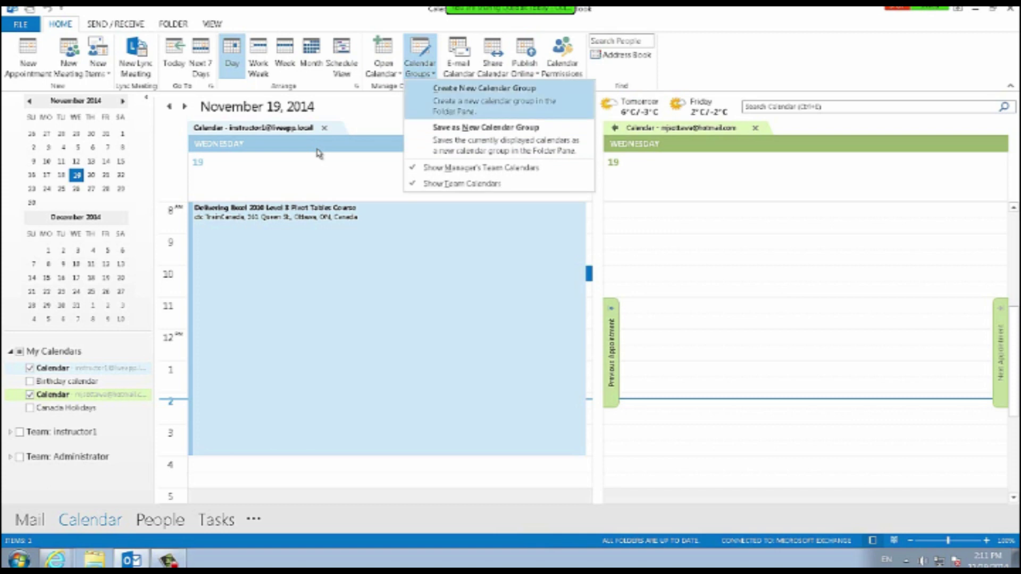
{"action": "left_click", "coordinate": [420, 58]}
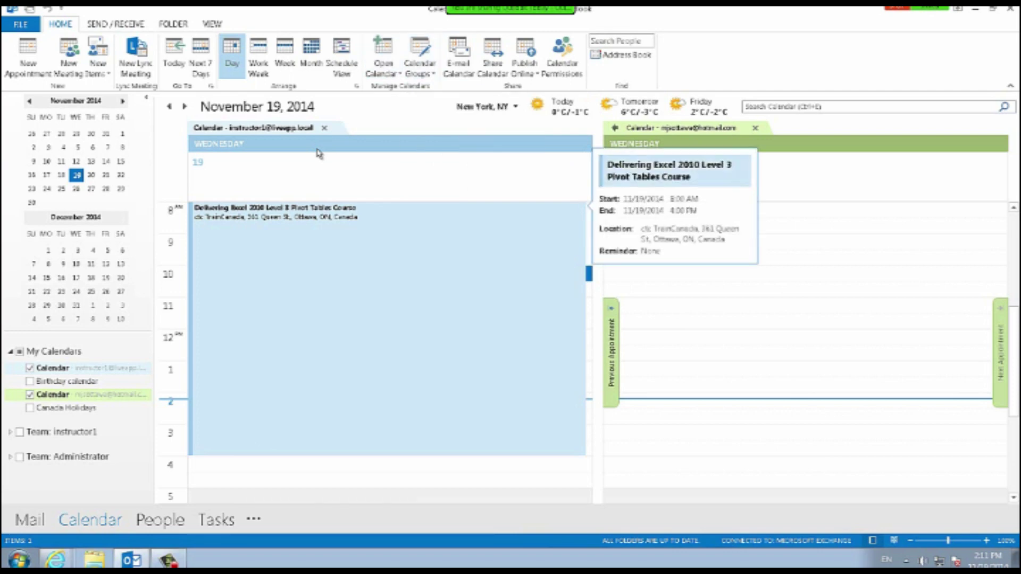
{"action": "left_click", "coordinate": [383, 63]}
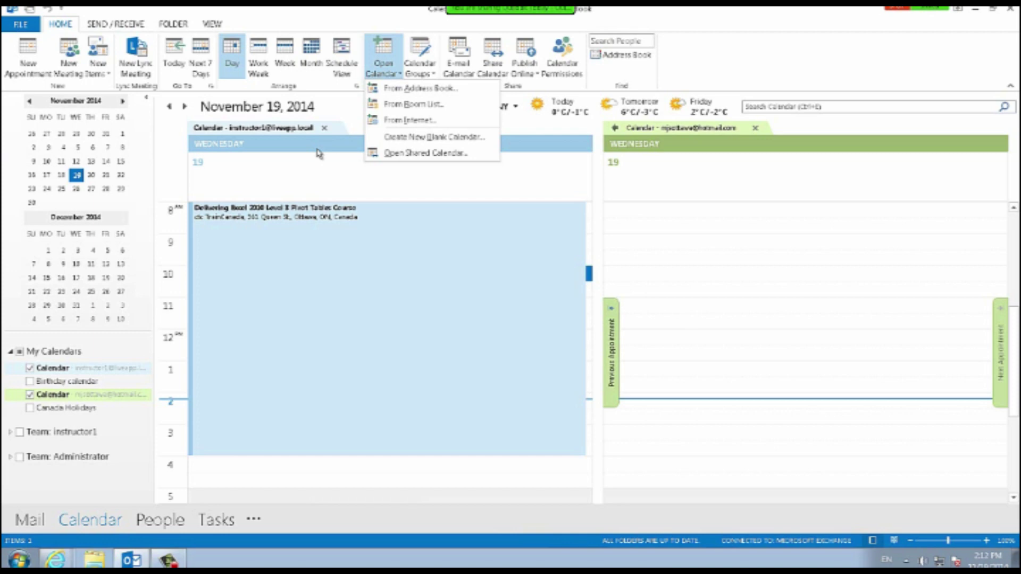
{"action": "key", "text": "alt+Page_Down"}
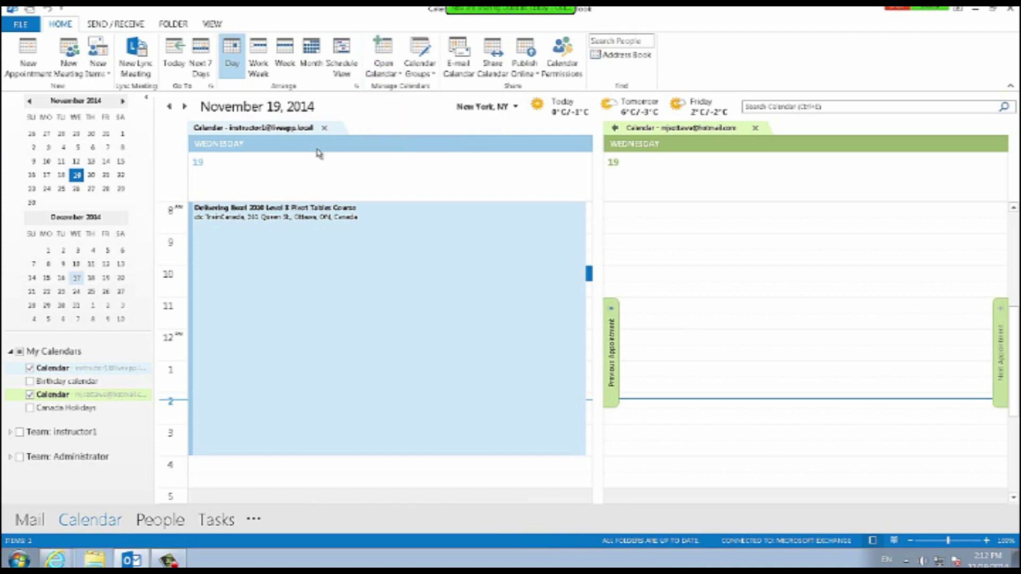
{"action": "key", "text": "Left"}
{"action": "key", "text": "Left"}
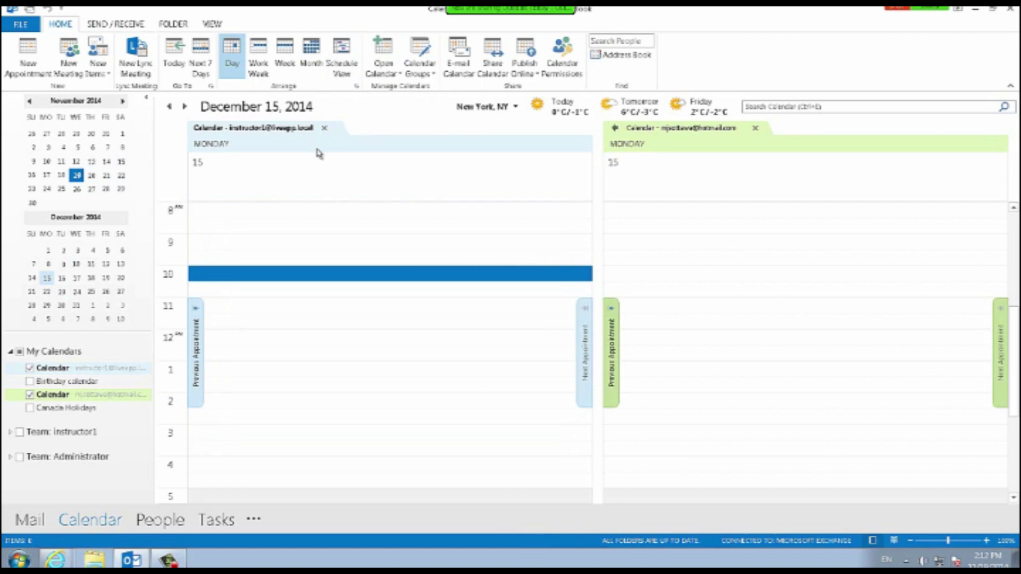
Search the calendar for 'Excel', open and close the Pivot Tables course result, then clear the search text.
{"action": "key", "text": "ctrl+e"}
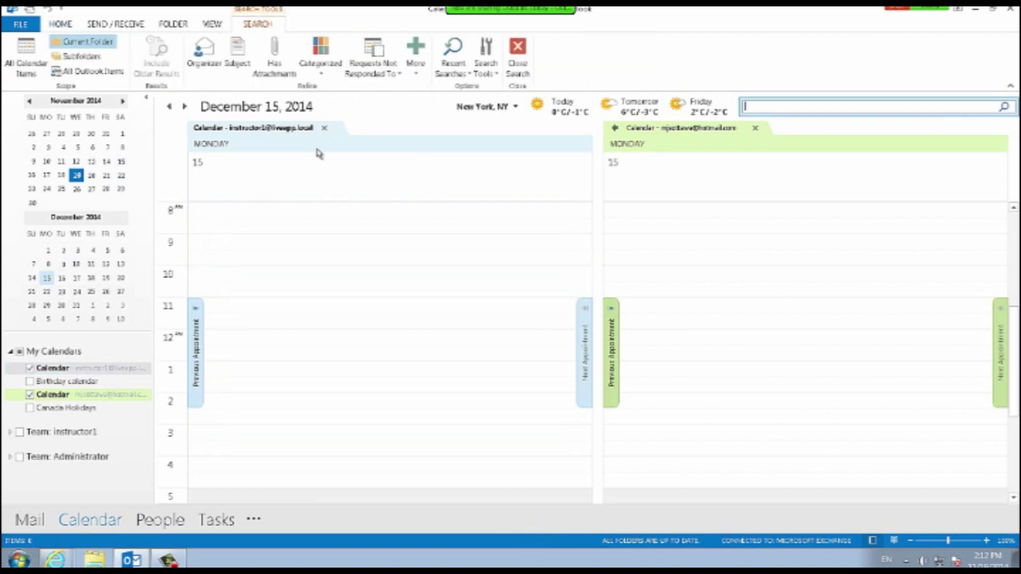
{"action": "type", "text": "Exce"}
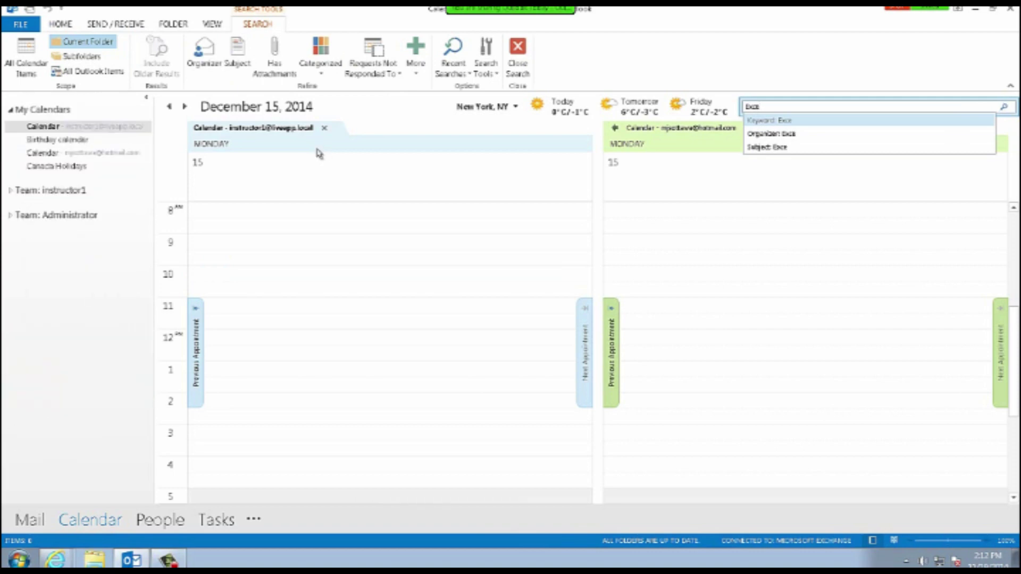
{"action": "type", "text": "l"}
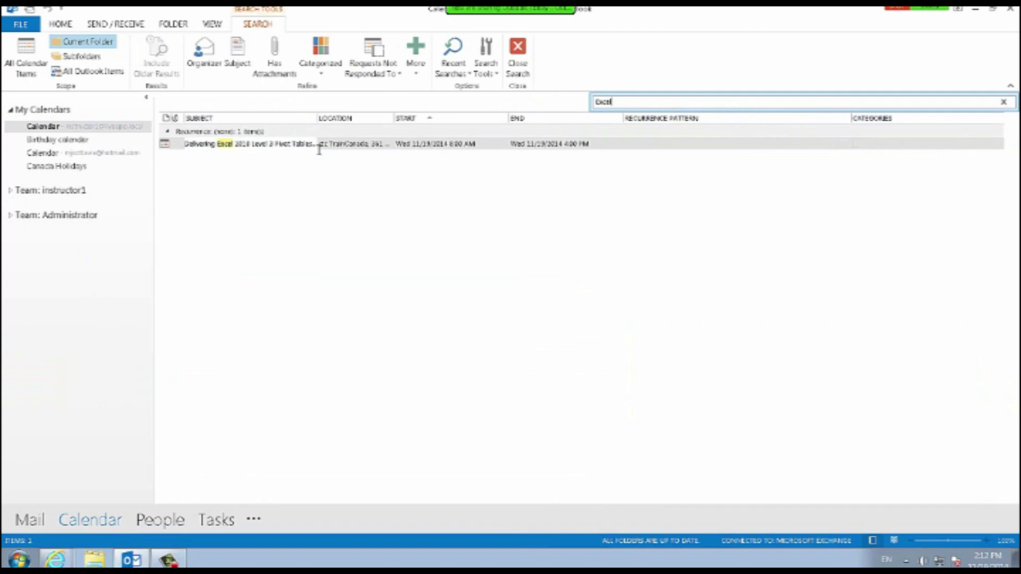
{"action": "double_click", "coordinate": [319, 146]}
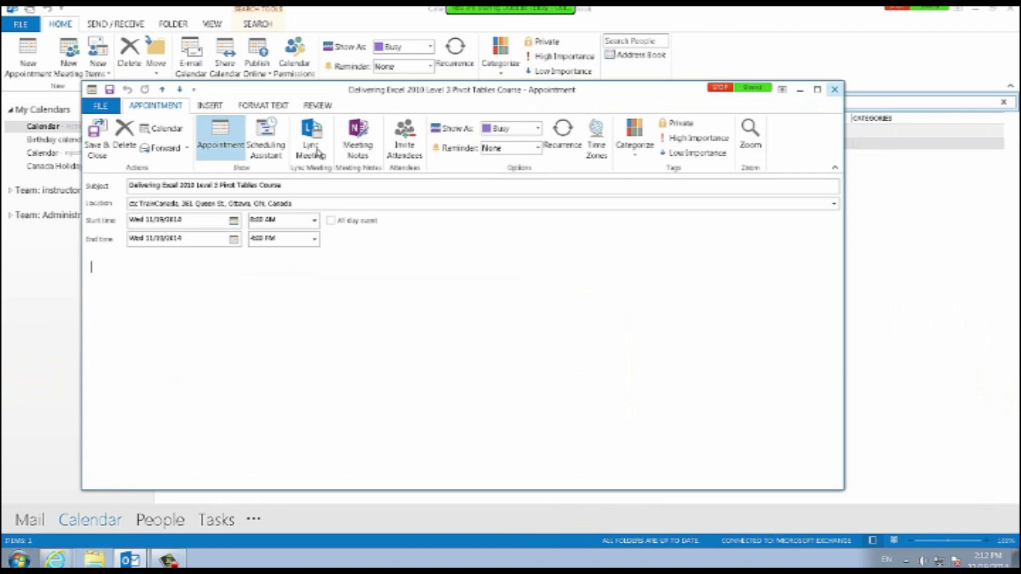
{"action": "key", "text": "Escape"}
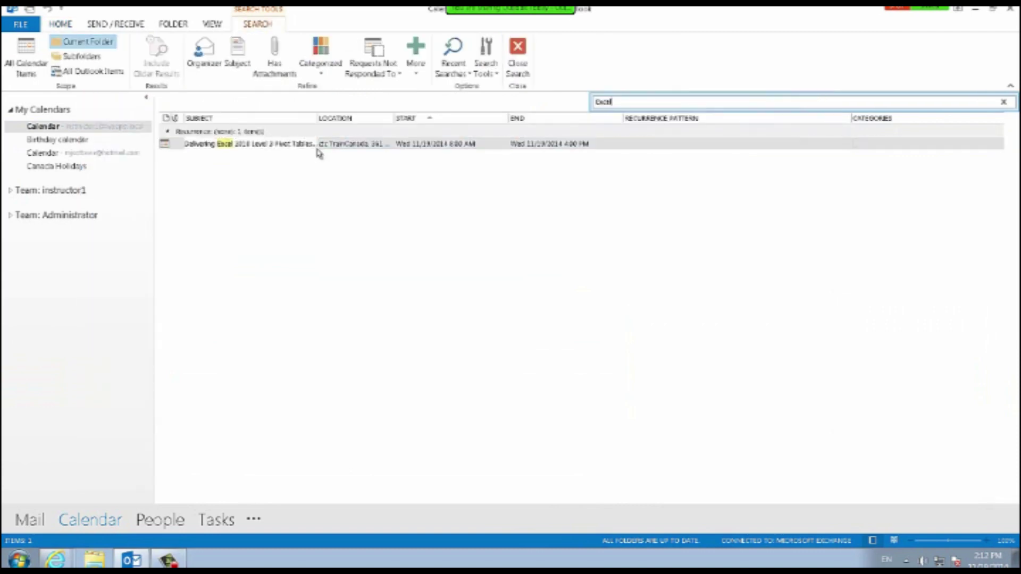
{"action": "key", "text": "BackSpace"}
{"action": "key", "text": "BackSpace"}
{"action": "key", "text": "BackSpace"}
{"action": "key", "text": "BackSpace"}
{"action": "key", "text": "BackSpace"}
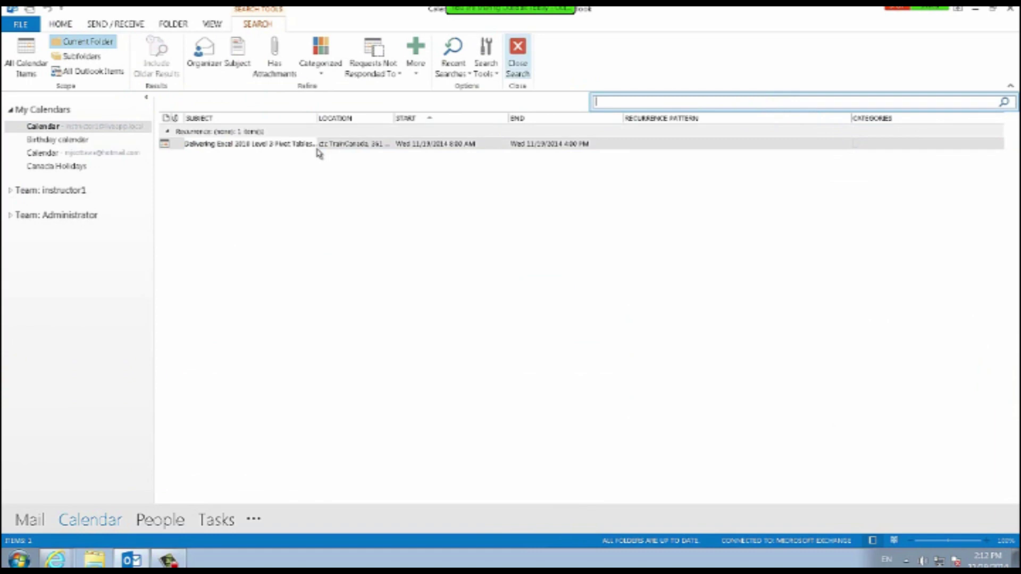
Close the calendar search and open the FILE tab's Account Information page.
{"action": "key", "text": "Escape"}
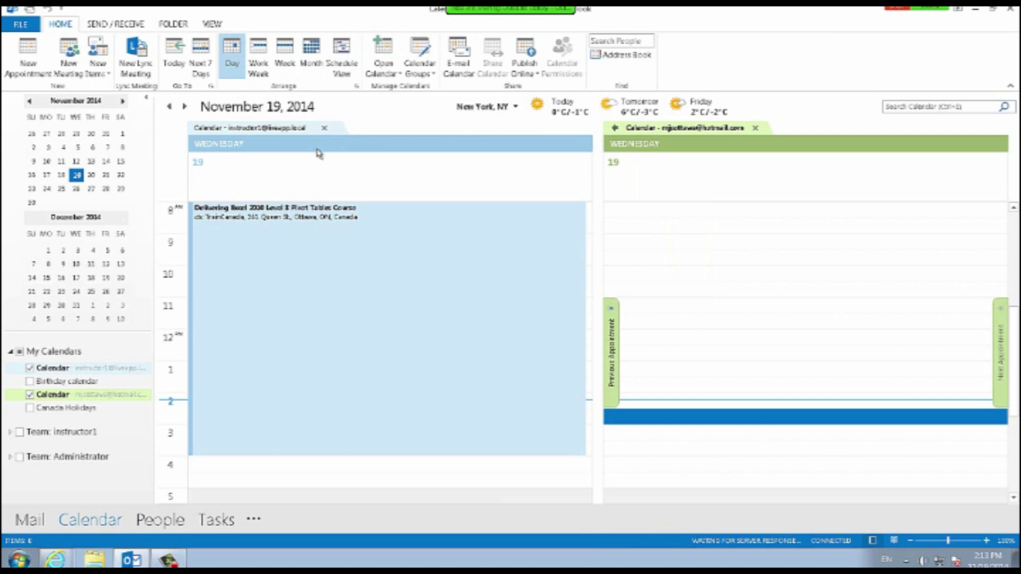
{"action": "key", "text": "alt+f"}
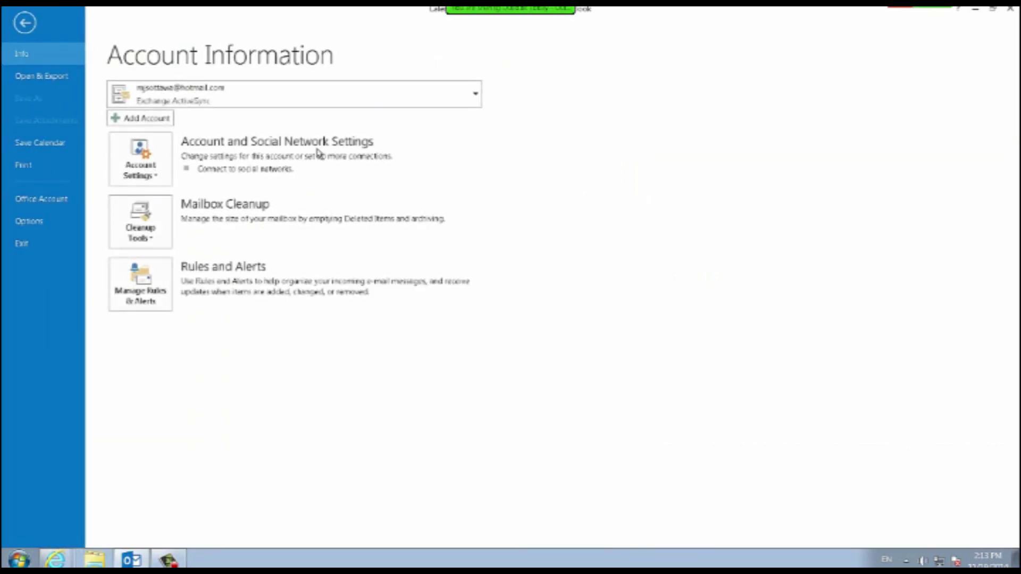
Reopen the File backstage and expand the account selector to show the Exchange and Exchange ActiveSync accounts.
{"action": "key", "text": "Escape"}
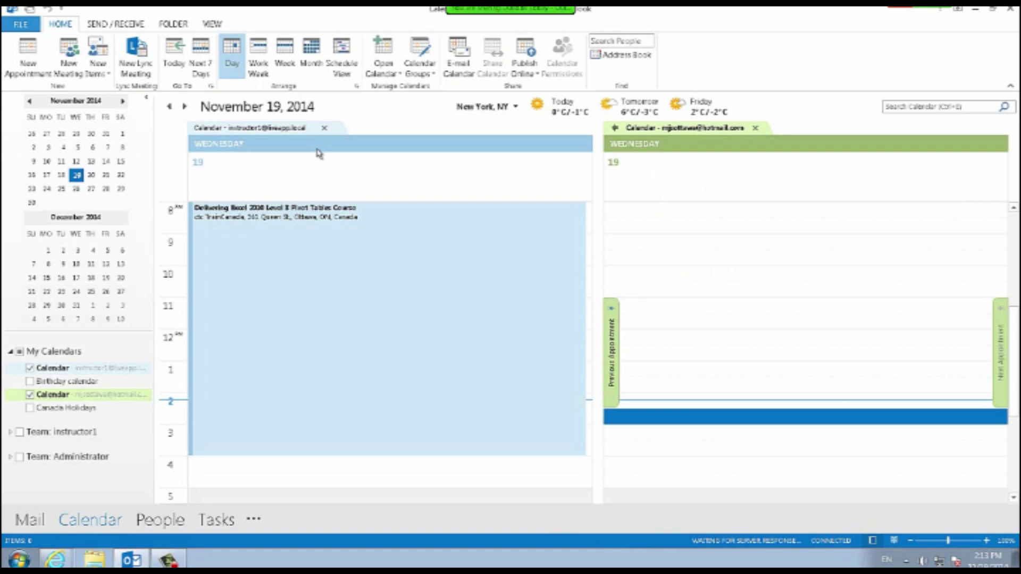
{"action": "key", "text": "alt+f"}
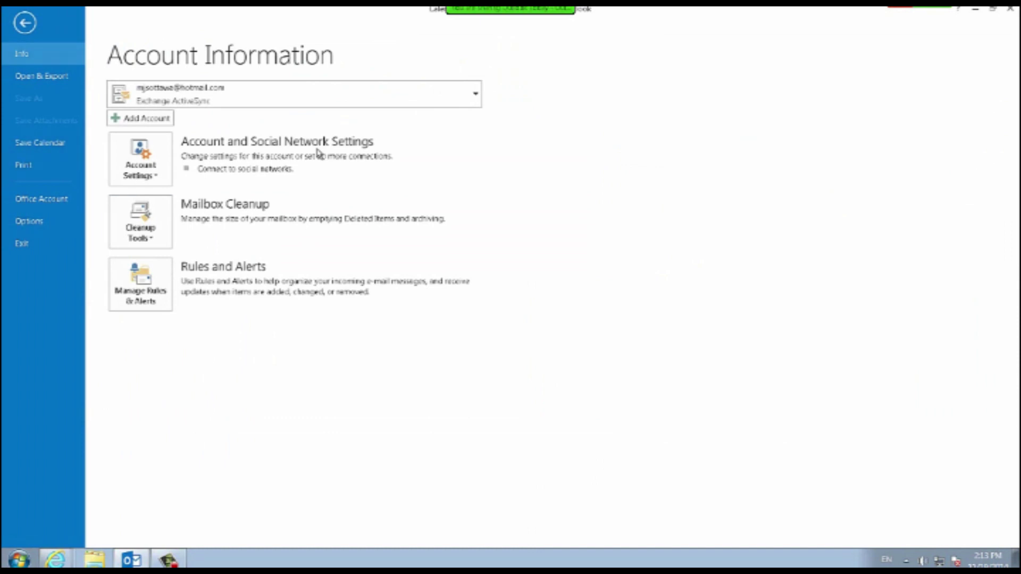
{"action": "key", "text": "Escape"}
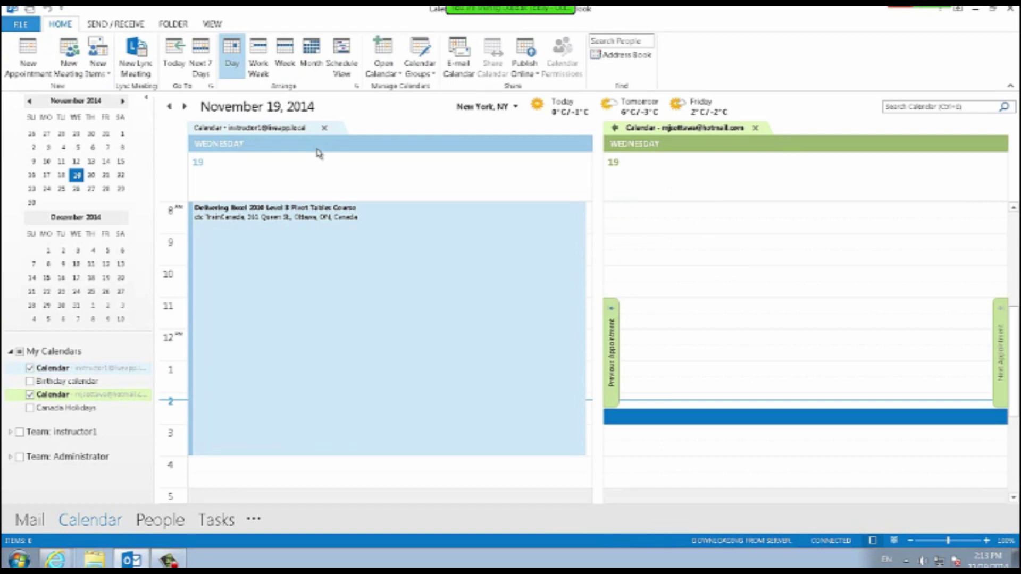
{"action": "key", "text": "alt+f"}
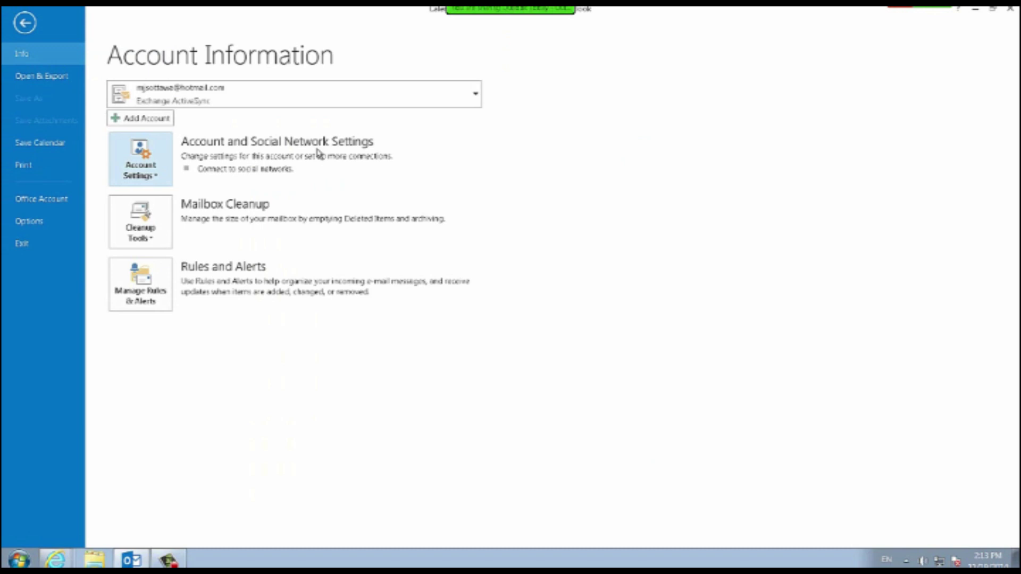
{"action": "left_click", "coordinate": [318, 94]}
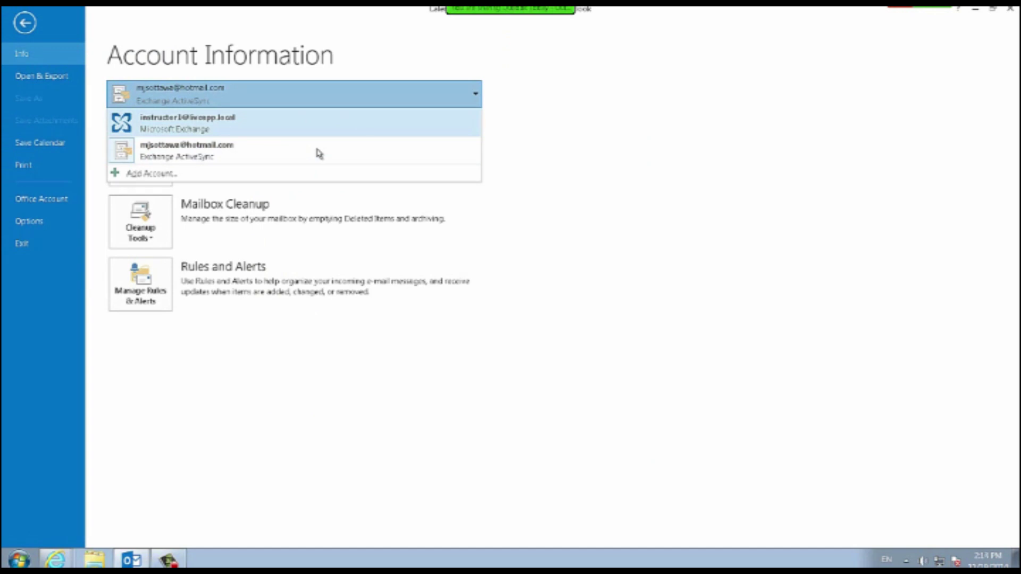
Start Add Account and choose manual setup or additional server types to reach the service choice.
{"action": "key", "text": "Down"}
{"action": "key", "text": "Down"}
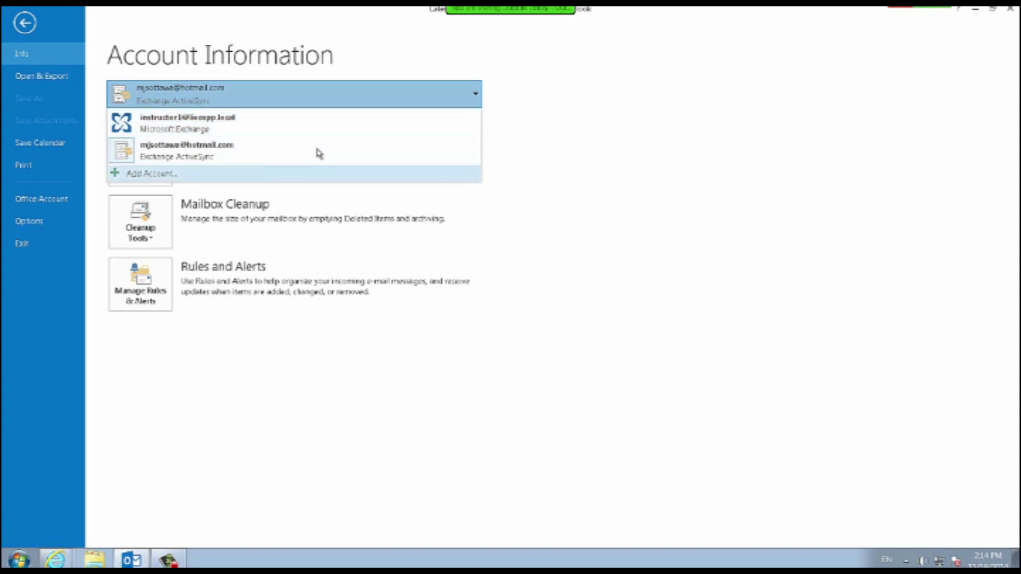
{"action": "key", "text": "Return"}
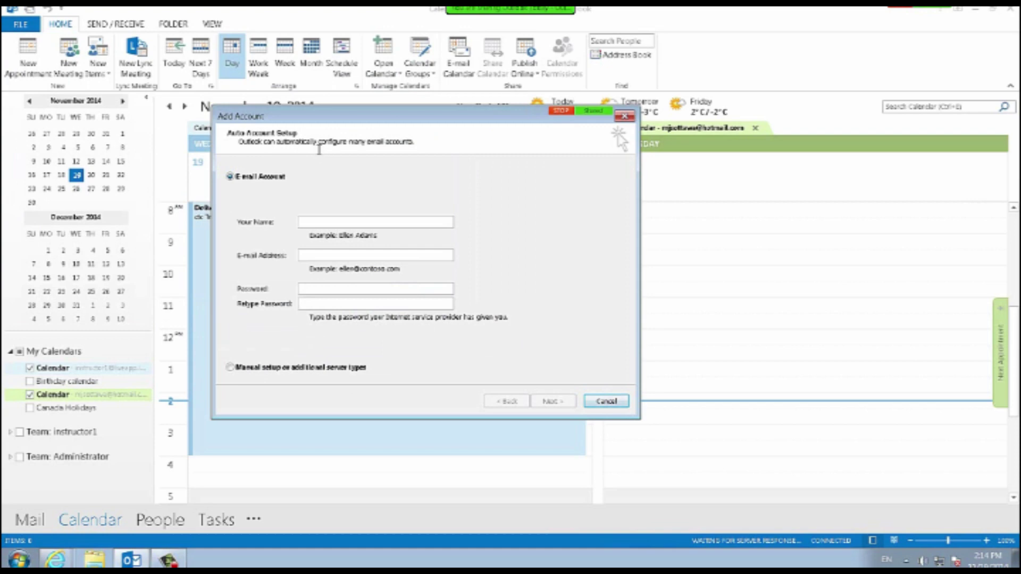
{"action": "key", "text": "Tab"}
{"action": "key", "text": "Tab"}
{"action": "key", "text": "Tab"}
{"action": "key", "text": "Tab"}
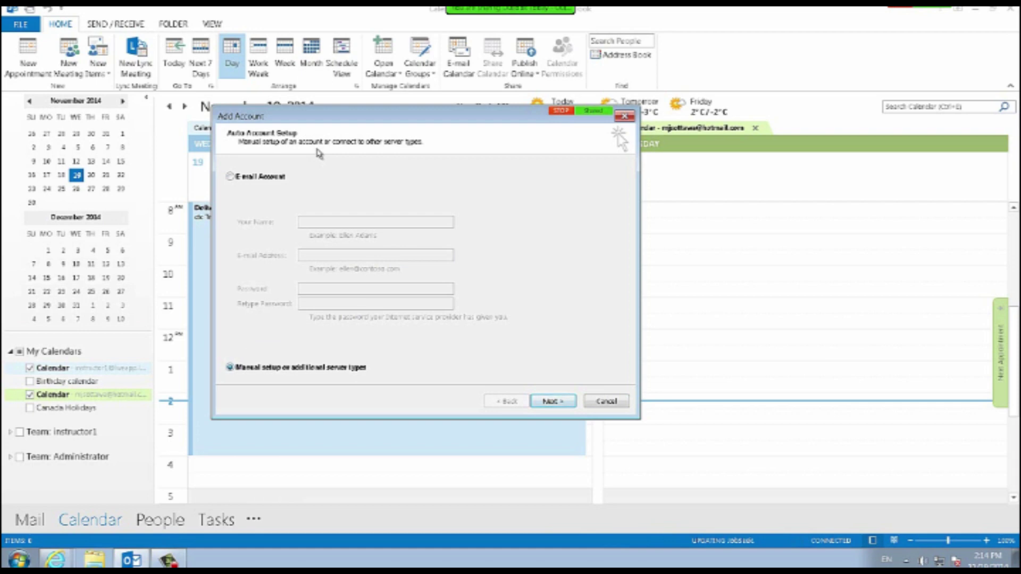
{"action": "key", "text": "Return"}
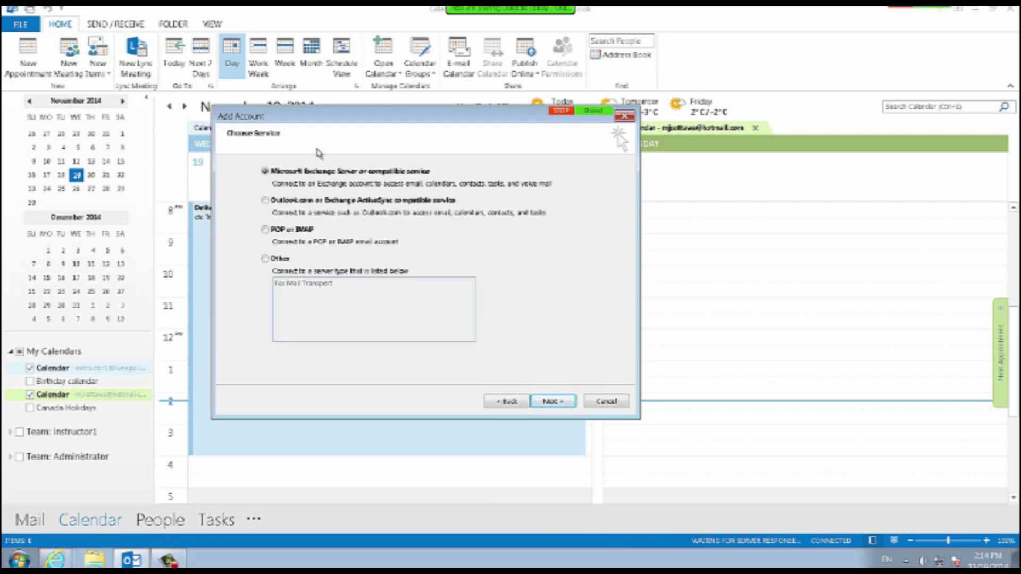
Preview the POP/IMAP settings, back out to automatic E-mail Account setup, and cancel the wizard.
{"action": "key", "text": "alt+p"}
{"action": "key", "text": "alt+n"}
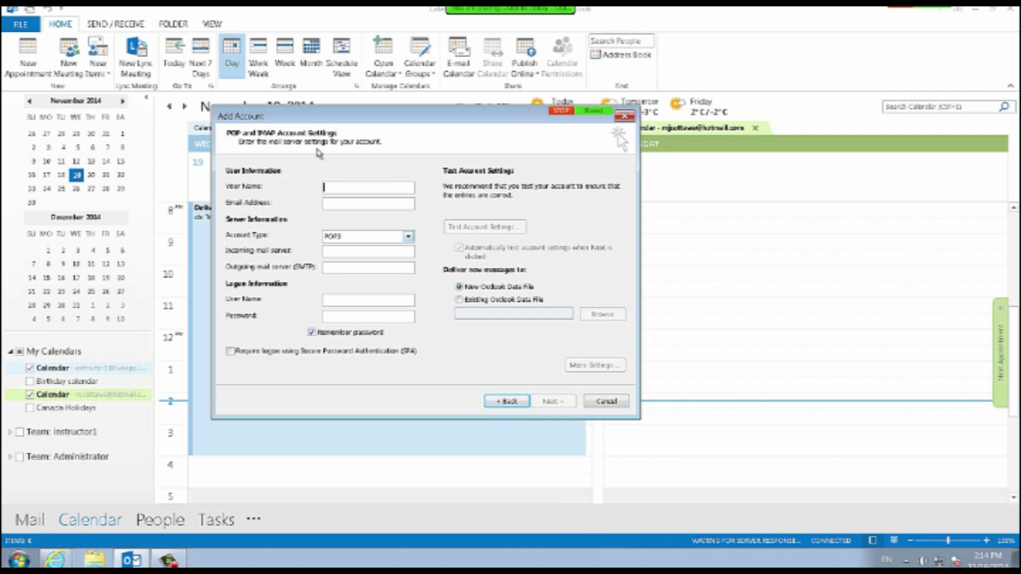
{"action": "key", "text": "alt+b"}
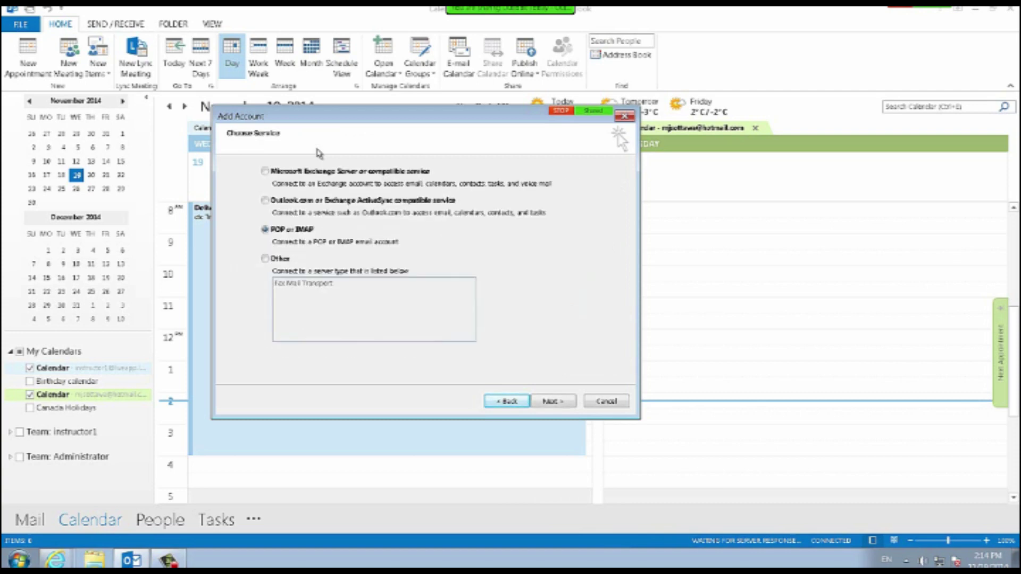
{"action": "key", "text": "alt+b"}
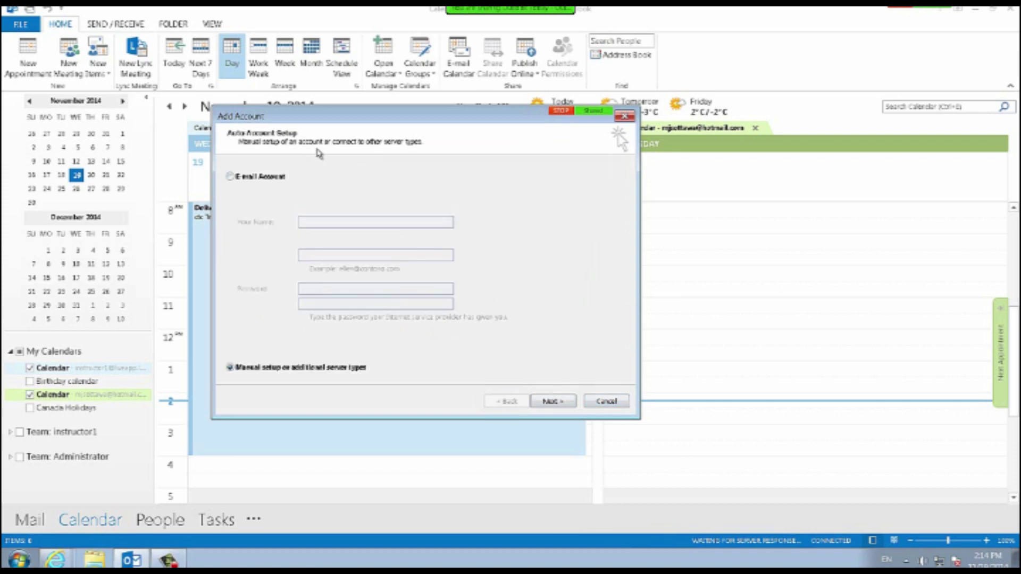
{"action": "key", "text": "Up"}
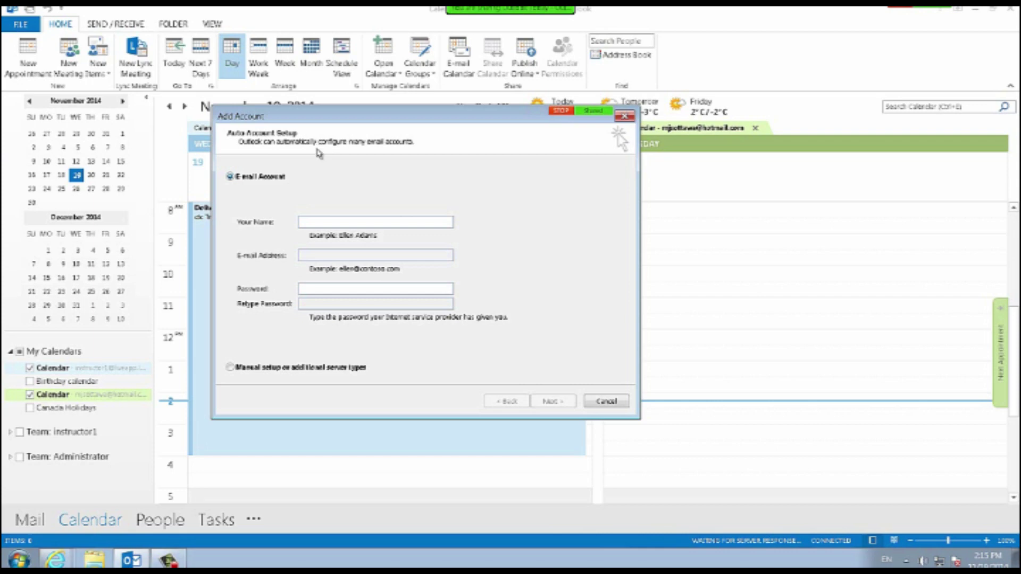
{"action": "key", "text": "Escape"}
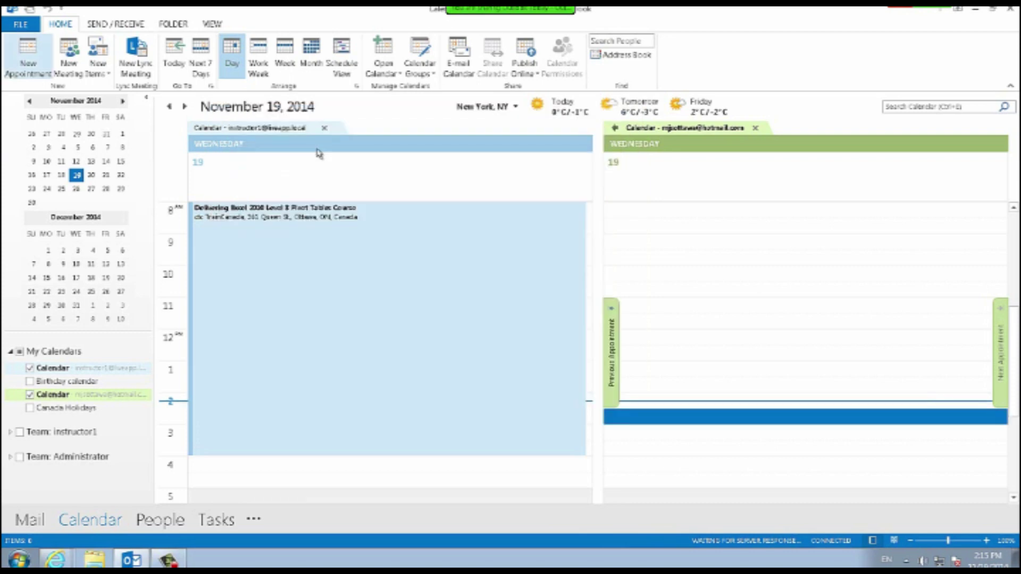
Switch to Mail with Ctrl+1, expand the second account, and open its Inbox.
{"action": "key", "text": "ctrl+1"}
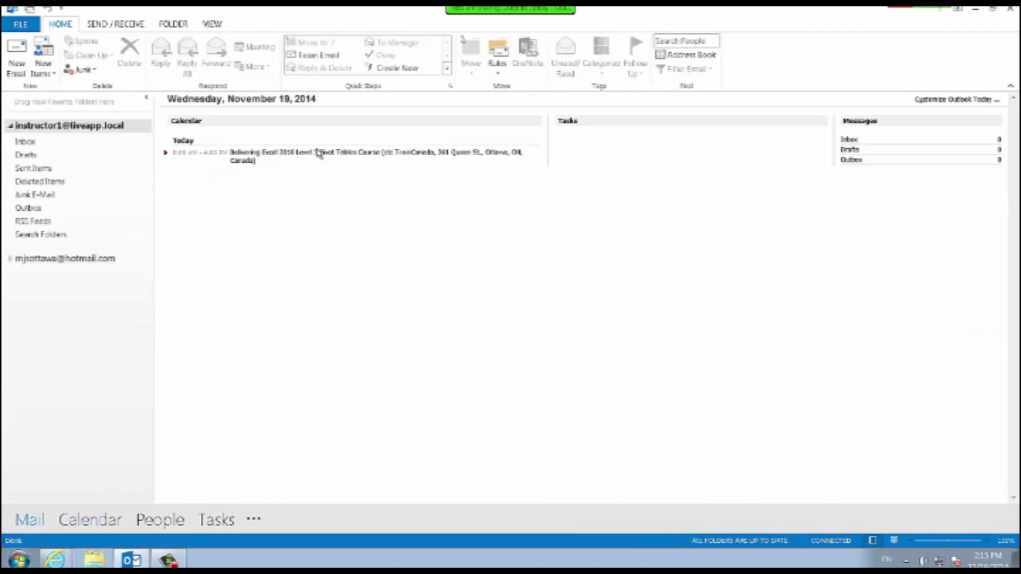
{"action": "left_click", "coordinate": [11, 259]}
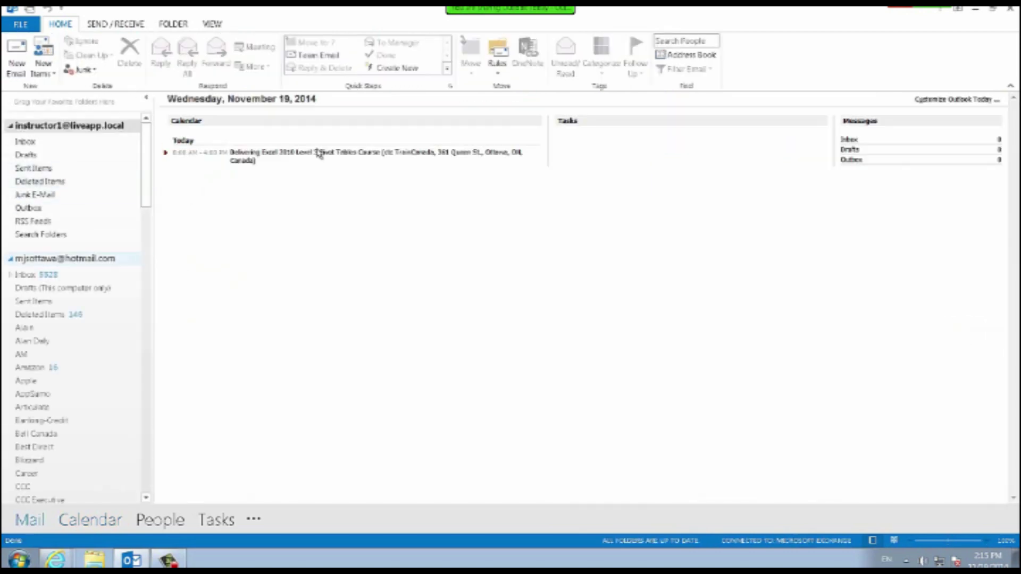
{"action": "left_click", "coordinate": [30, 275]}
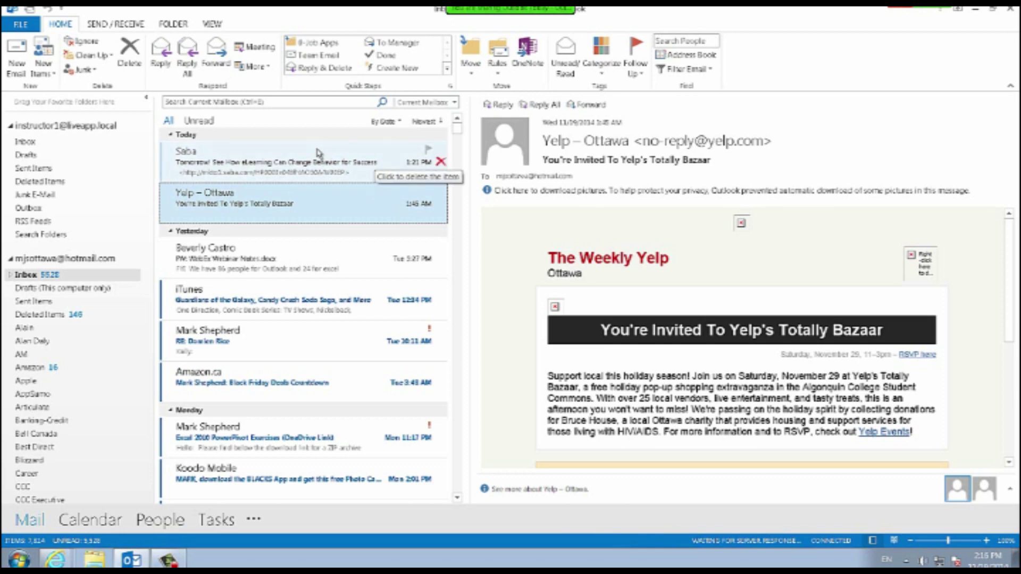
{"action": "right_click", "coordinate": [317, 152]}
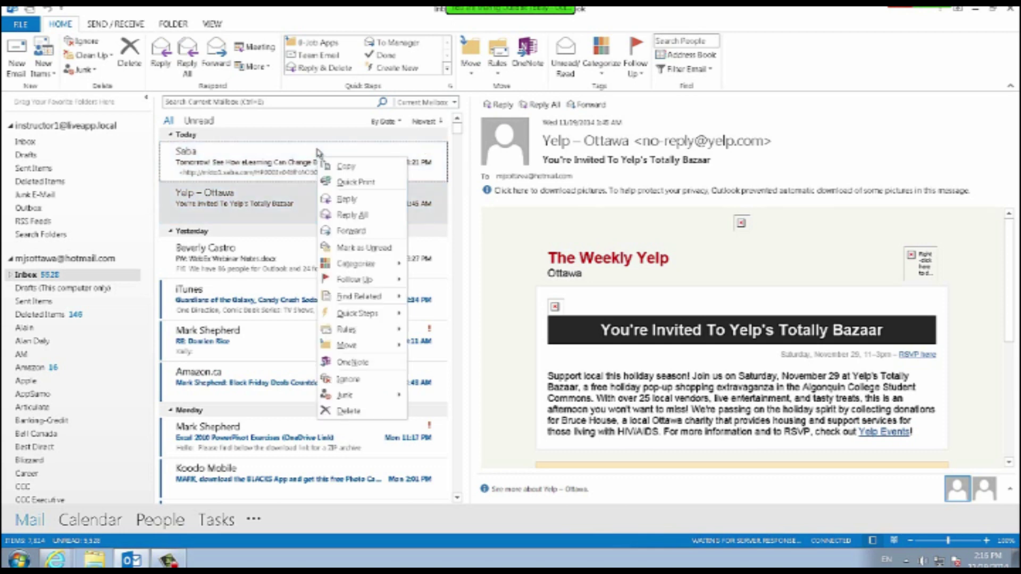
{"action": "mouse_move", "coordinate": [346, 345]}
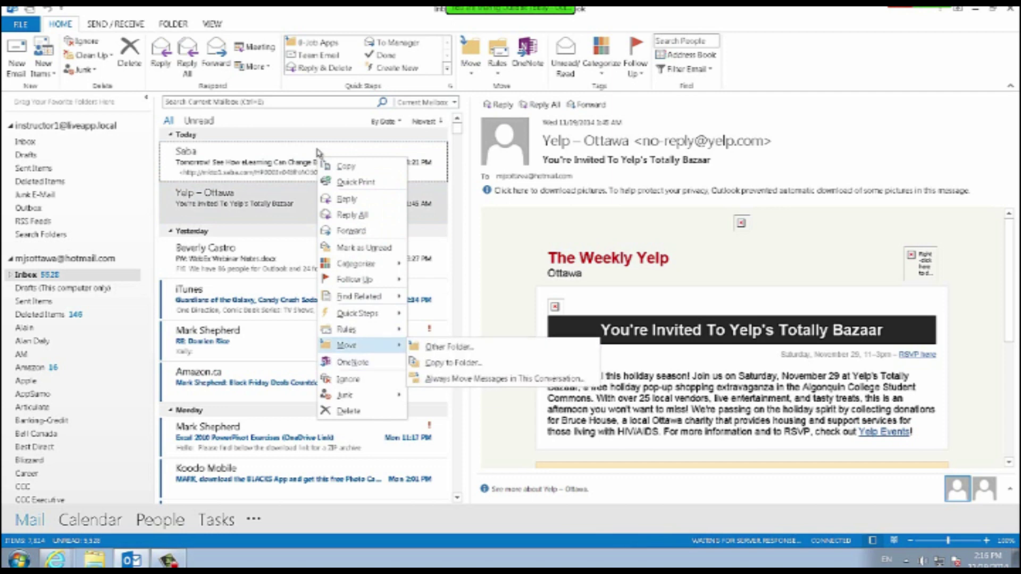
{"action": "mouse_move", "coordinate": [356, 264]}
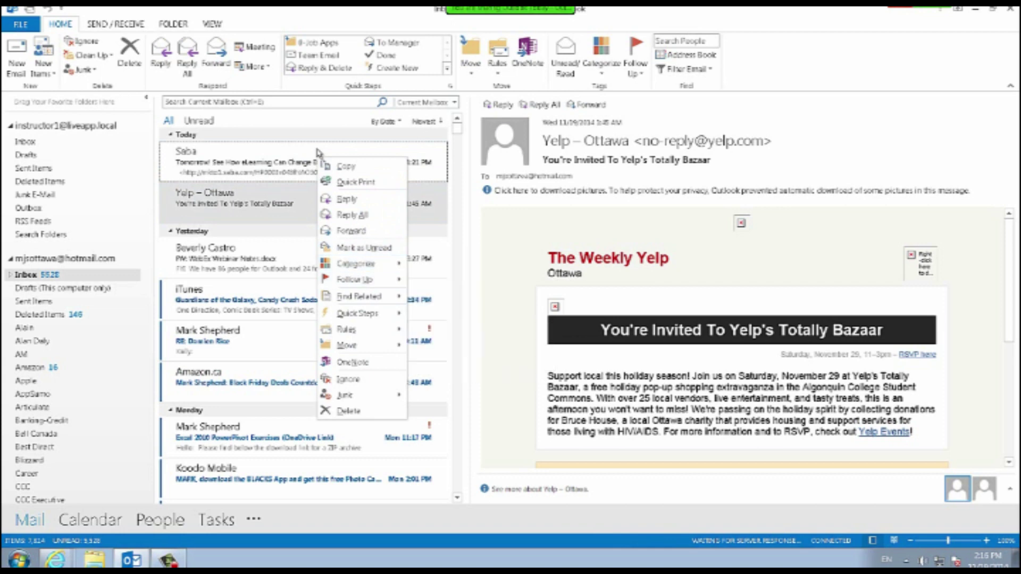
{"action": "left_click", "coordinate": [317, 153]}
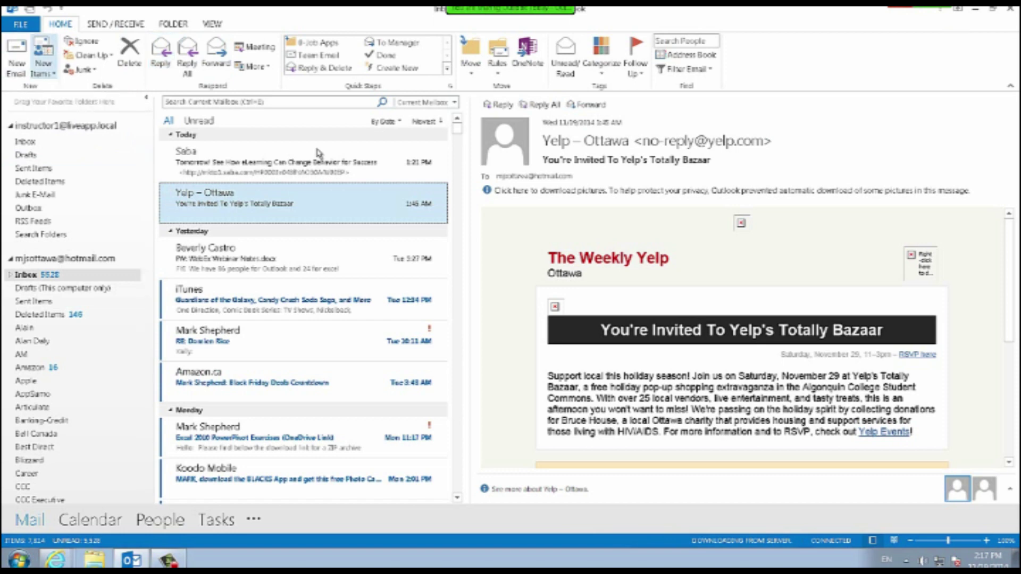
Browse the New Items list of item types without choosing one.
{"action": "left_click", "coordinate": [43, 66]}
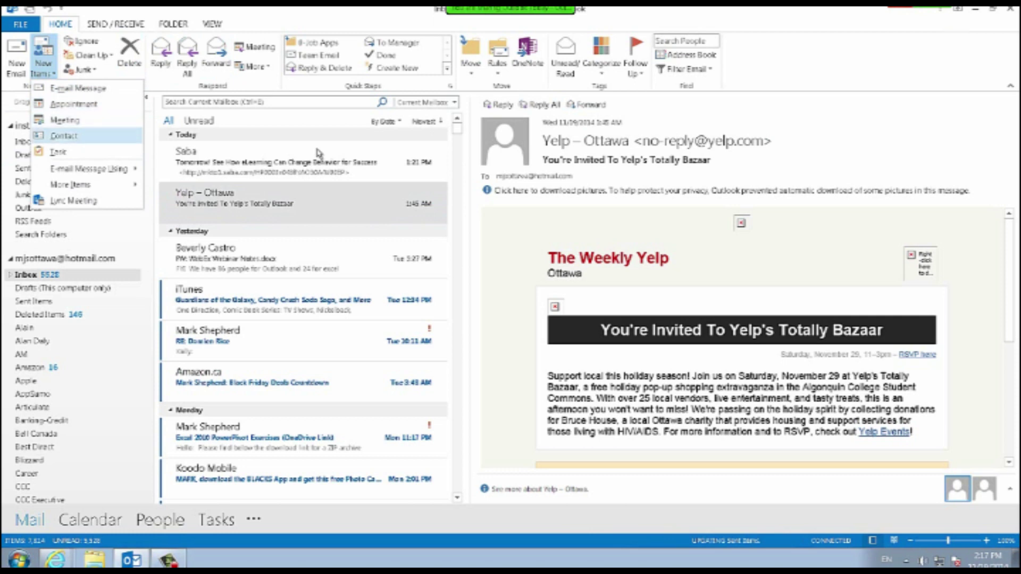
{"action": "key", "text": "Down"}
{"action": "key", "text": "Down"}
{"action": "key", "text": "Up"}
{"action": "key", "text": "Up"}
{"action": "key", "text": "Down"}
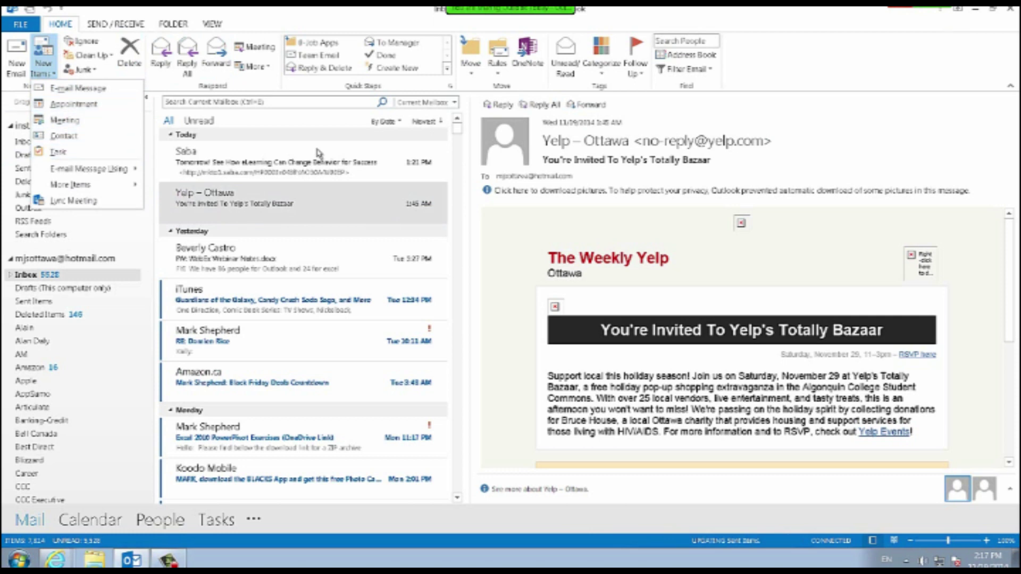
{"action": "key", "text": "Escape"}
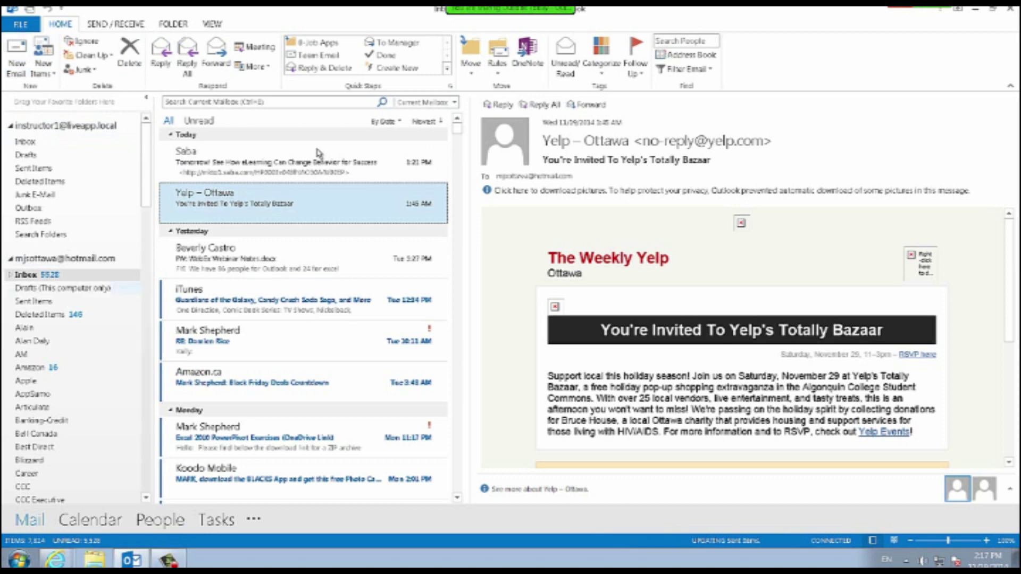
Start a new email with Ctrl+N and review the From accounts without changing them.
{"action": "key", "text": "ctrl+n"}
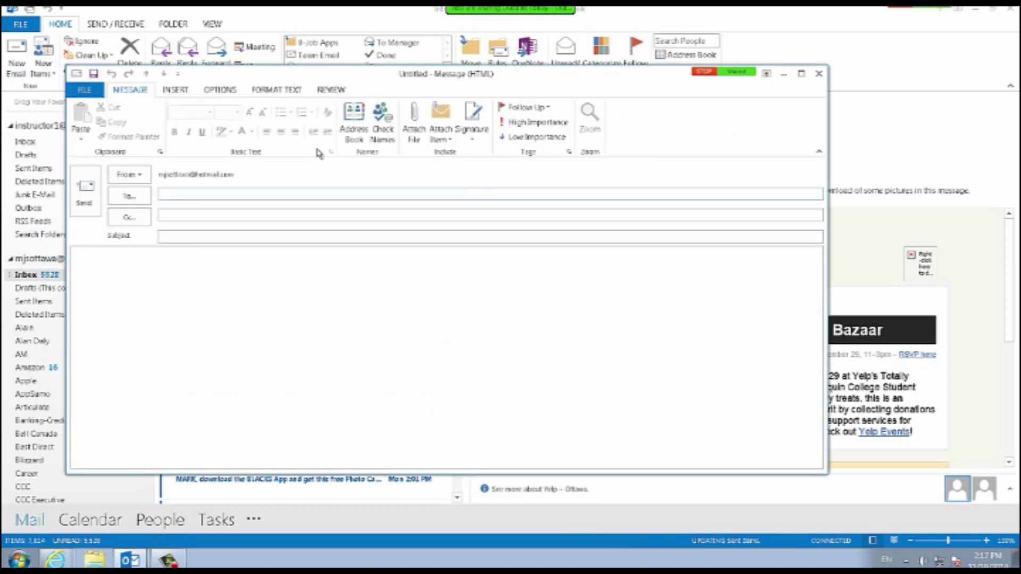
{"action": "key", "text": "alt+m"}
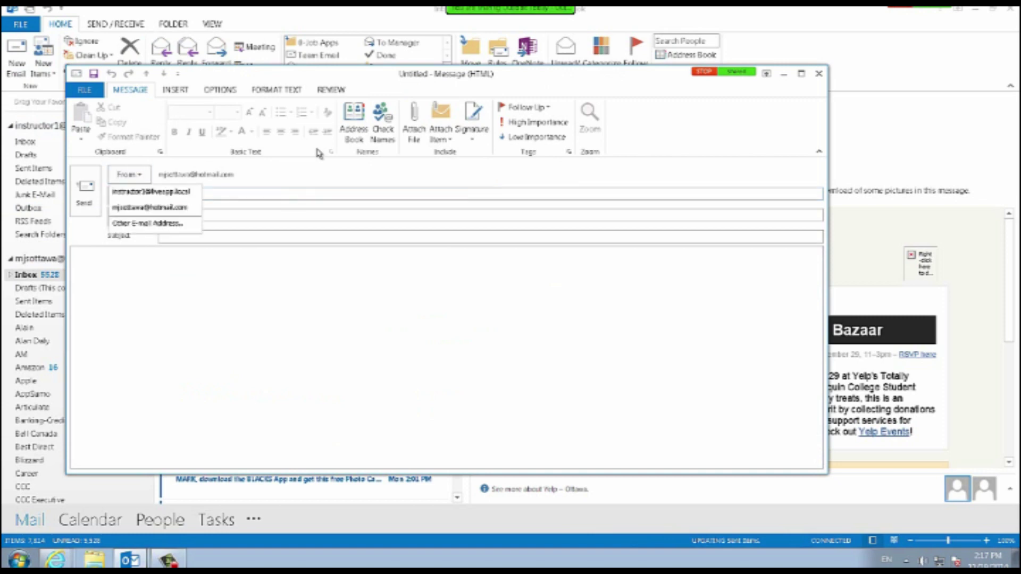
{"action": "key", "text": "Down"}
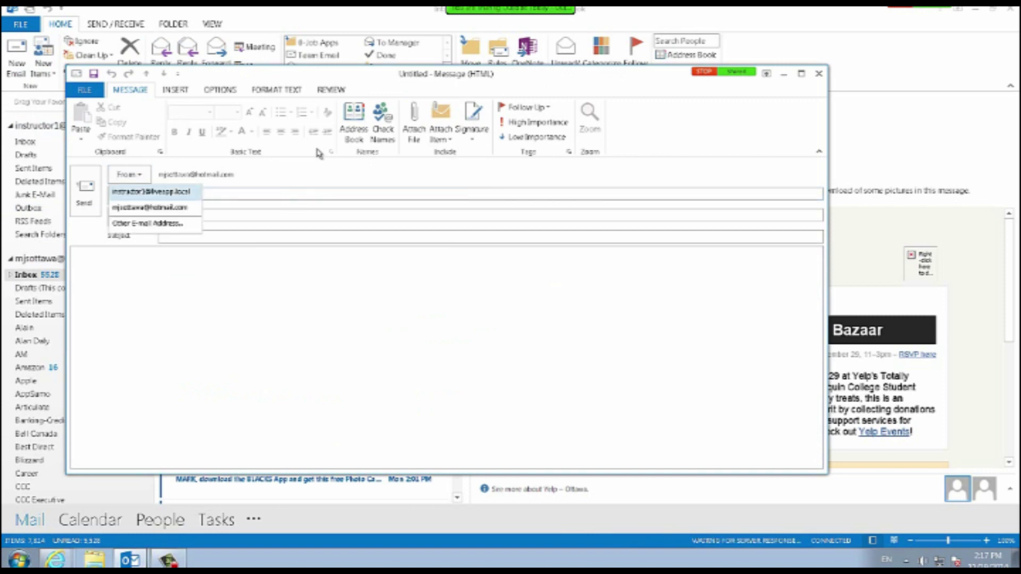
{"action": "key", "text": "Escape"}
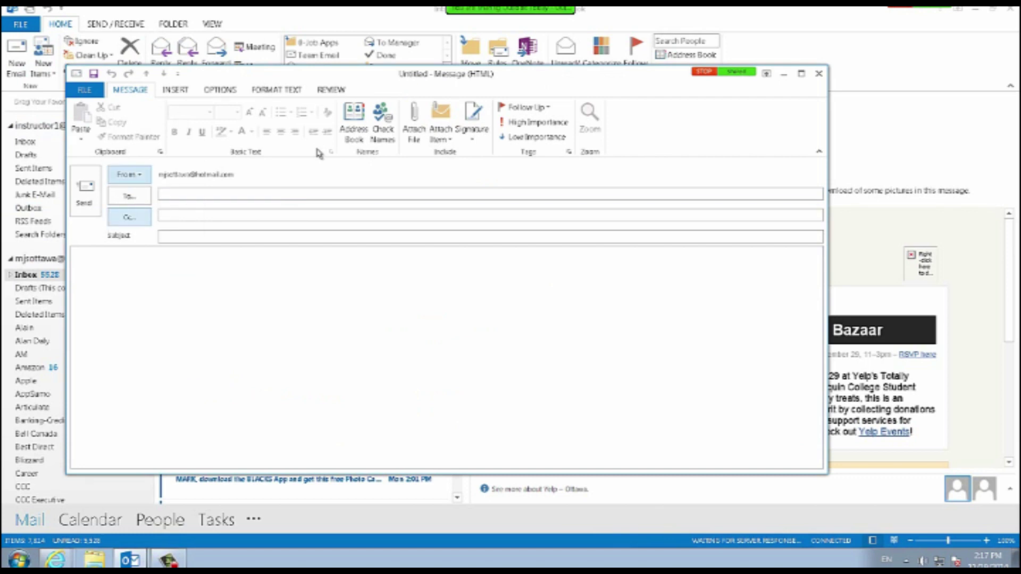
Address the To line to the sender's own account using the autocomplete suggestion.
{"action": "key", "text": "Tab"}
{"action": "key", "text": "Tab"}
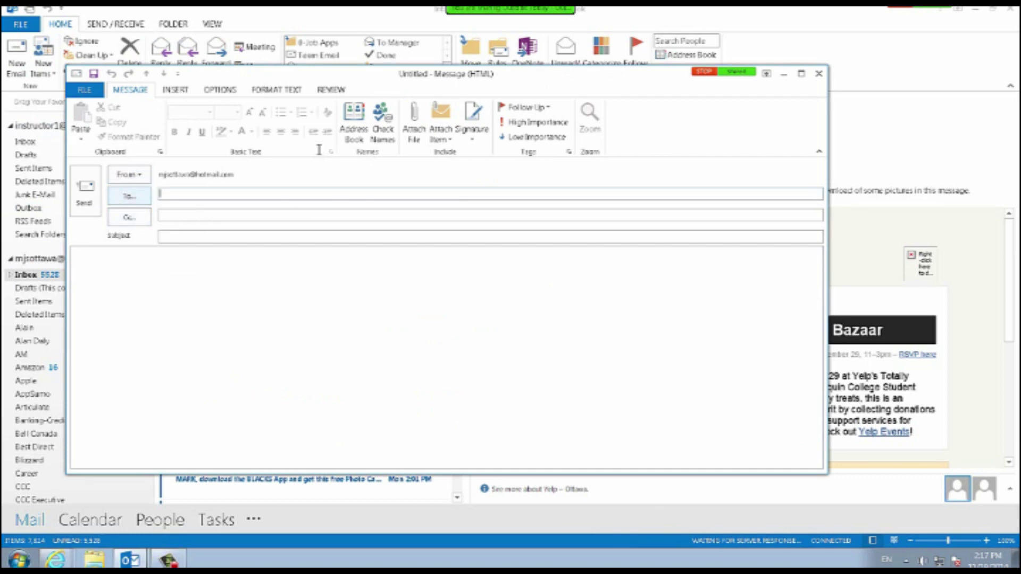
{"action": "type", "text": "mjsott"}
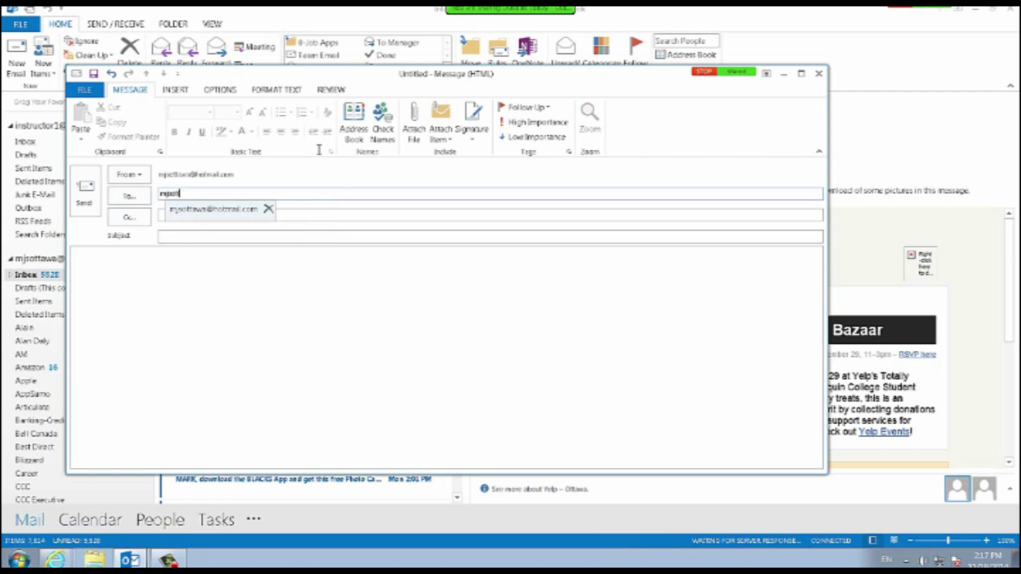
{"action": "key", "text": "BackSpace"}
{"action": "key", "text": "BackSpace"}
{"action": "key", "text": "BackSpace"}
{"action": "key", "text": "BackSpace"}
{"action": "key", "text": "BackSpace"}
{"action": "type", "text": "ar"}
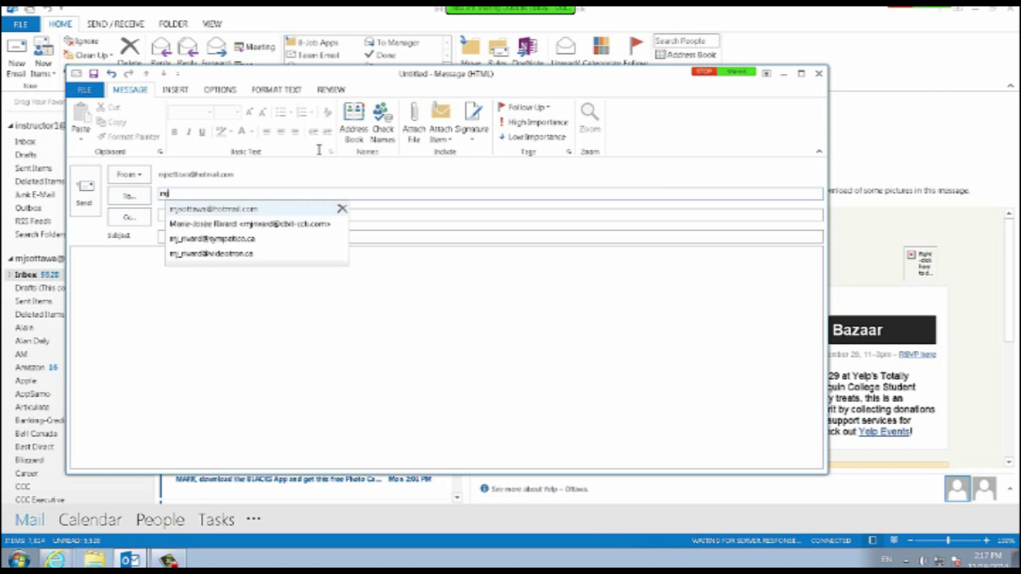
{"action": "type", "text": "c"}
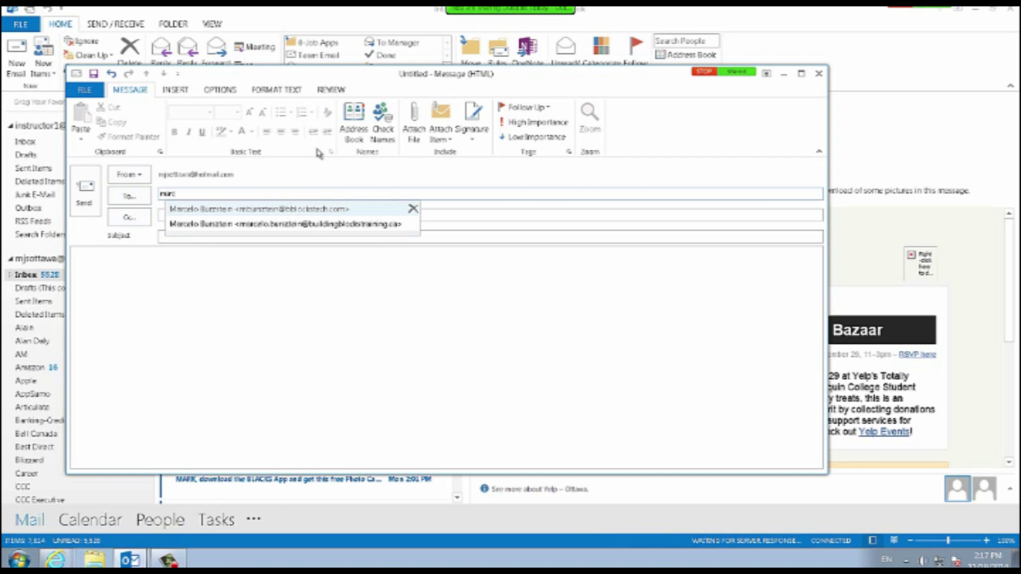
{"action": "key", "text": "BackSpace"}
{"action": "key", "text": "BackSpace"}
{"action": "key", "text": "BackSpace"}
{"action": "key", "text": "BackSpace"}
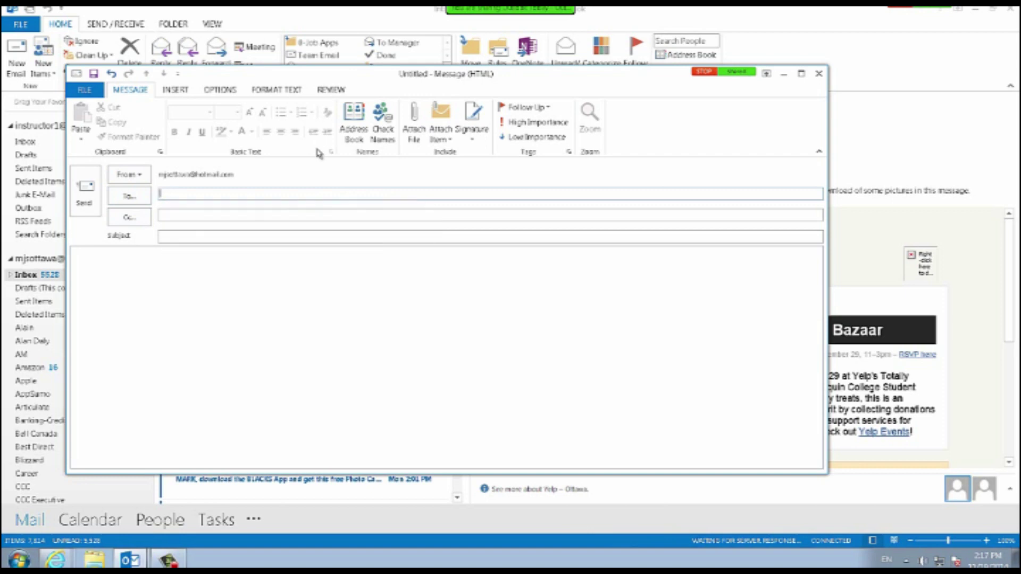
{"action": "type", "text": "Micha"}
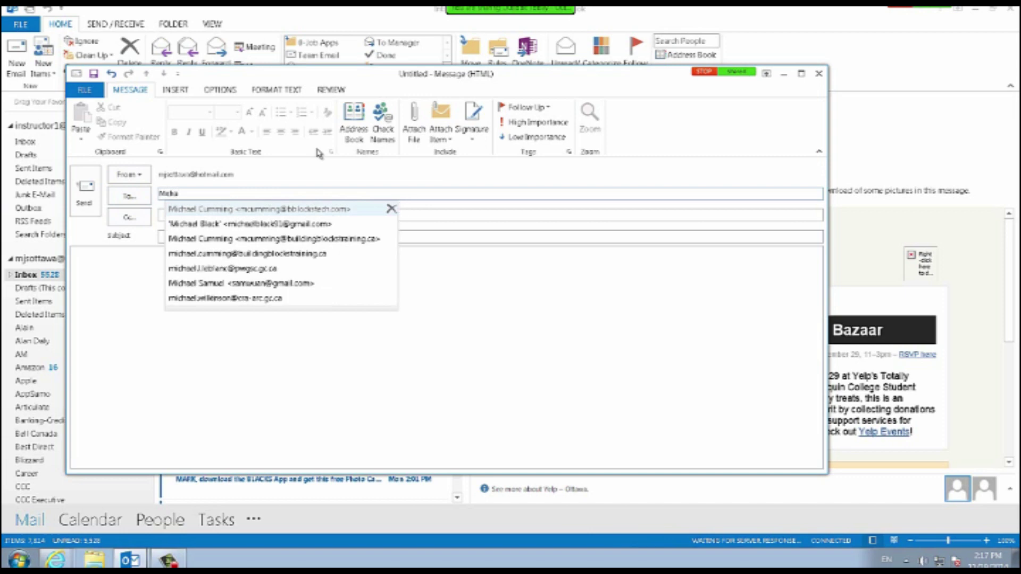
{"action": "key", "text": "Down"}
{"action": "key", "text": "Down"}
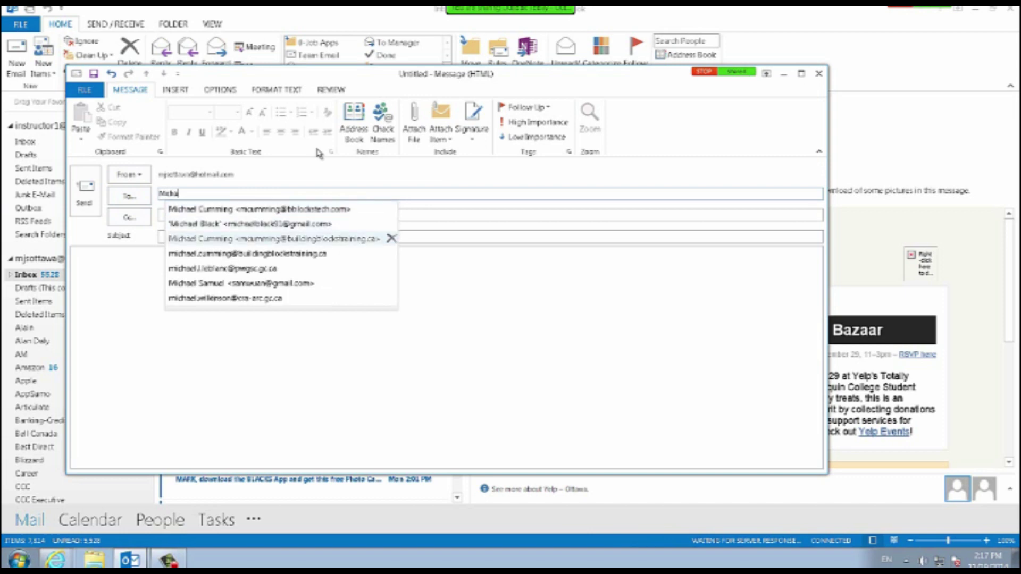
{"action": "key", "text": "Up"}
{"action": "key", "text": "Up"}
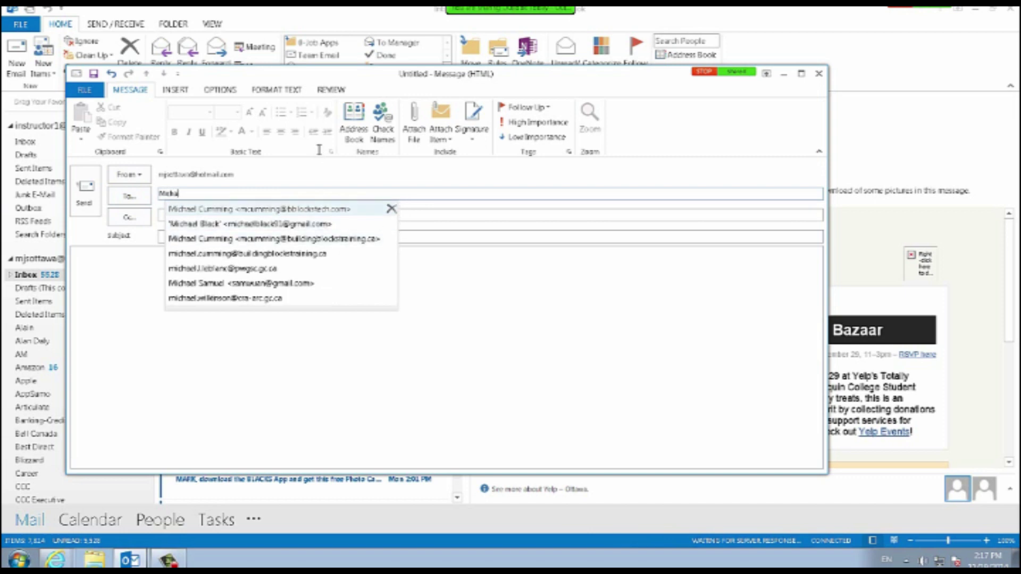
{"action": "key", "text": "BackSpace"}
{"action": "key", "text": "BackSpace"}
{"action": "key", "text": "BackSpace"}
{"action": "key", "text": "BackSpace"}
{"action": "key", "text": "BackSpace"}
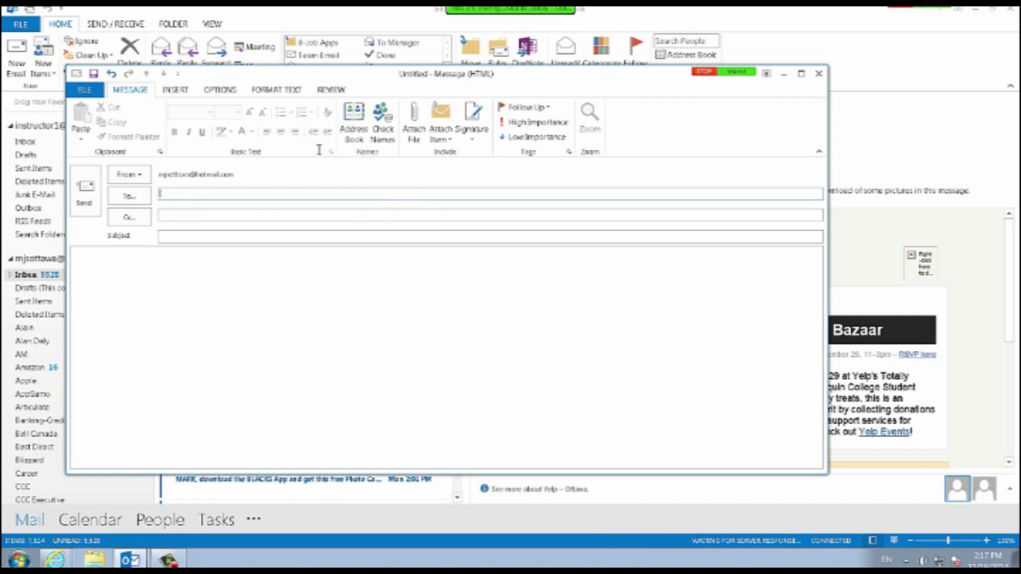
{"action": "type", "text": "mjs"}
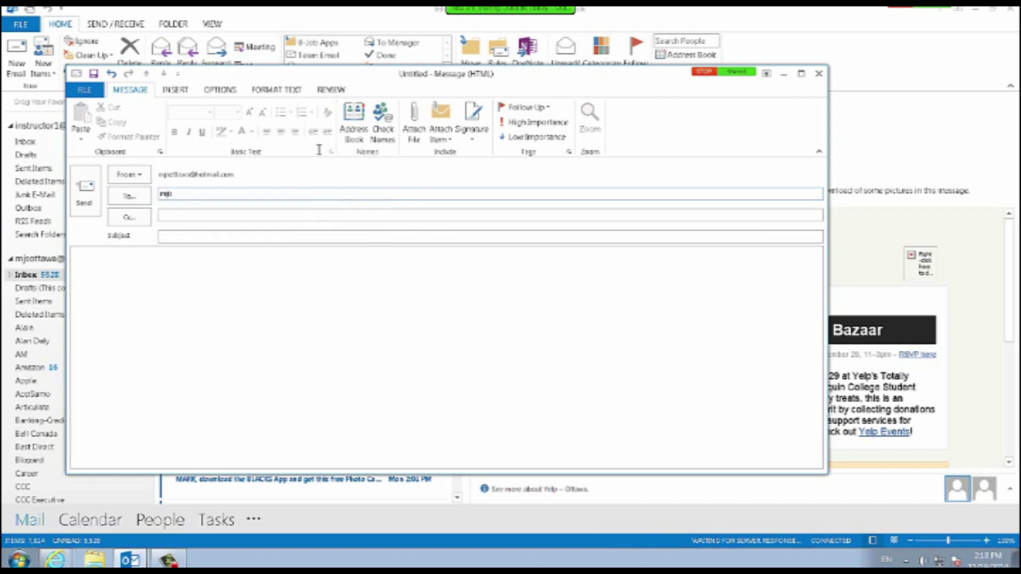
{"action": "key", "text": "BackSpace"}
{"action": "type", "text": "s"}
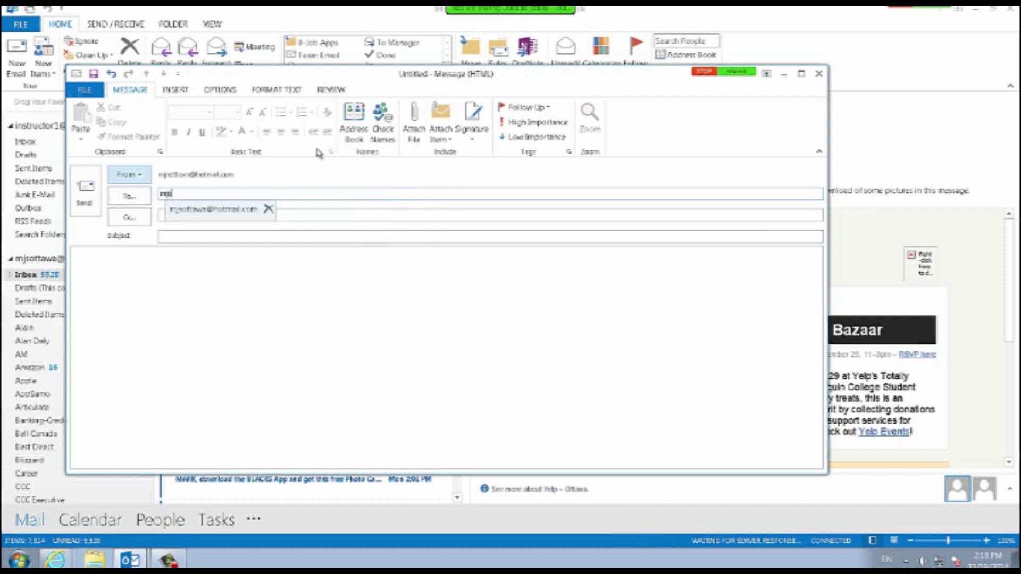
{"action": "left_click", "coordinate": [214, 210]}
{"action": "key", "text": "Tab"}
{"action": "key", "text": "Tab"}
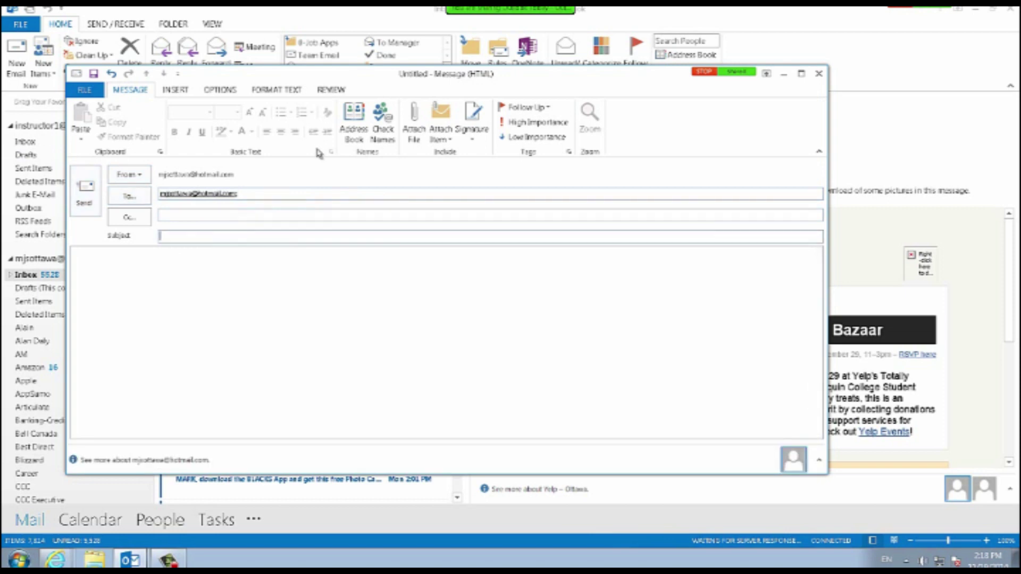
Enter the subject 'Test E-Mail for Outlook 2013 Webinar' and a greeting line in the body.
{"action": "type", "text": "Test E-Mail for Outlook 2013 Web"}
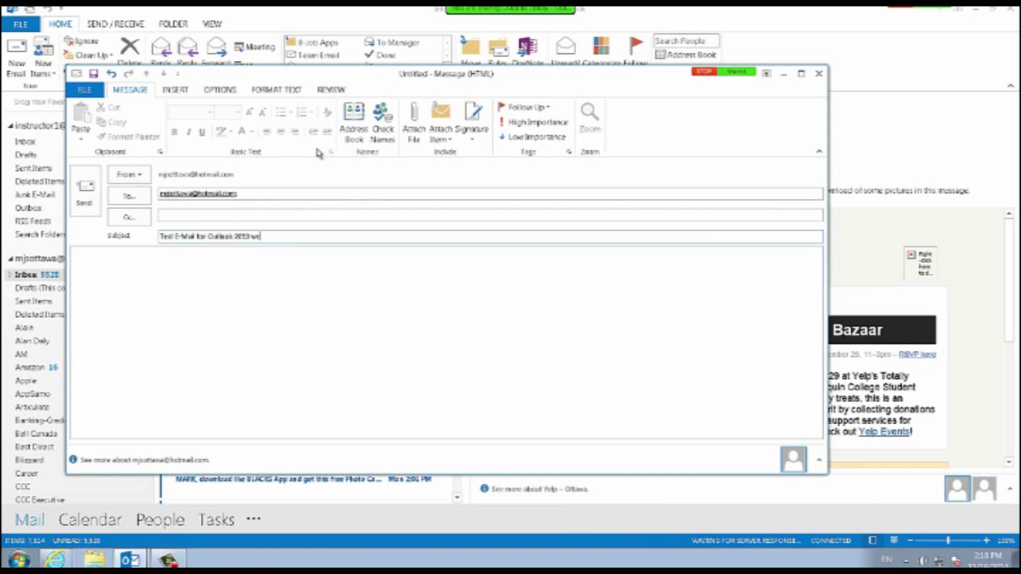
{"action": "type", "text": "inar"}
{"action": "key", "text": "Tab"}
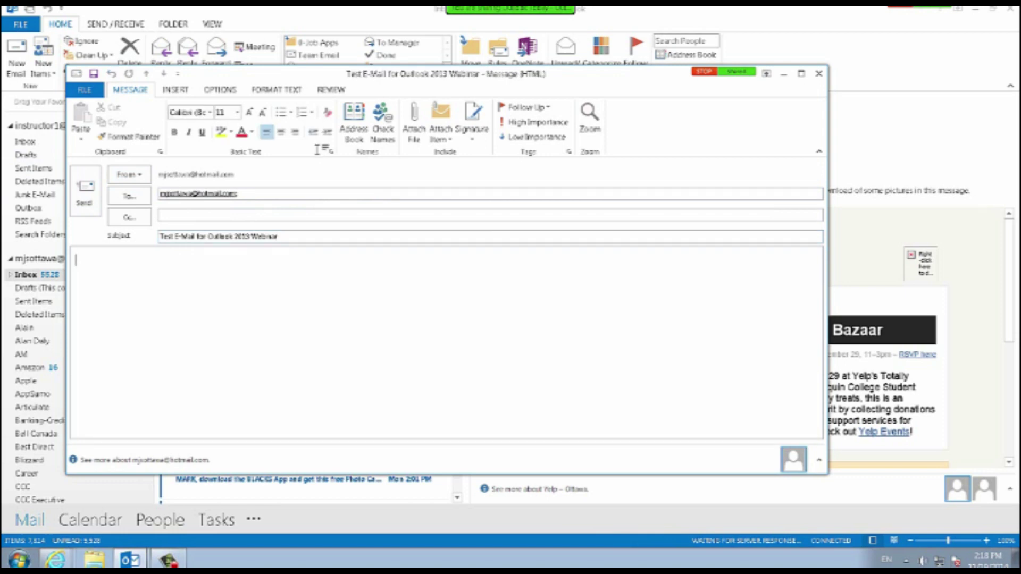
{"action": "type", "text": "Hi Mark,"}
{"action": "key", "text": "Return"}
Write 'This is a sample e-mail message for the cTc TrainCanada Outlook 2013 Webinar!' and a 'Sincerely,' sign-off.
{"action": "type", "text": "This is a sample"}
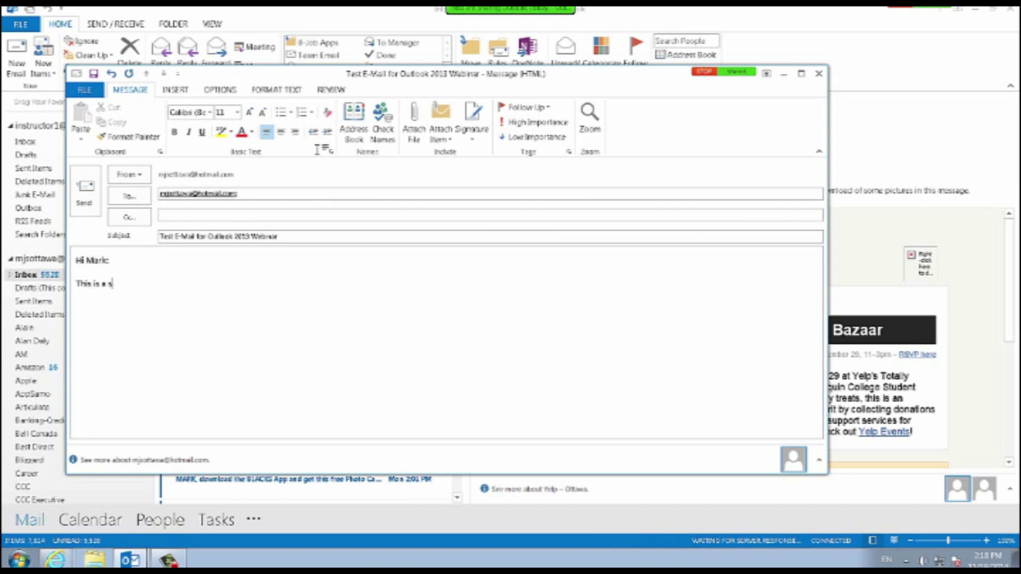
{"action": "type", "text": "-mail message for the "}
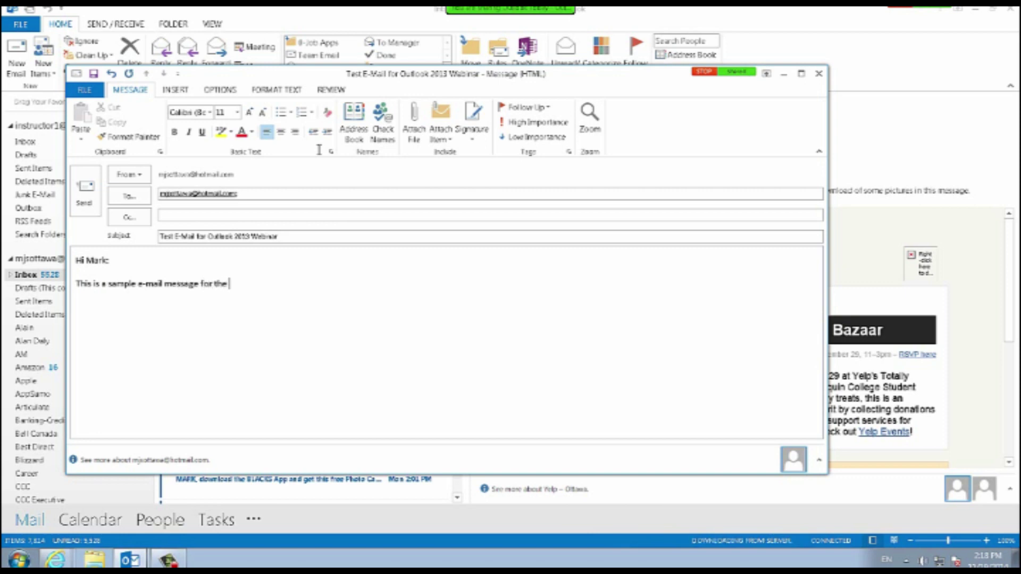
{"action": "type", "text": "cTc TrainCanada "}
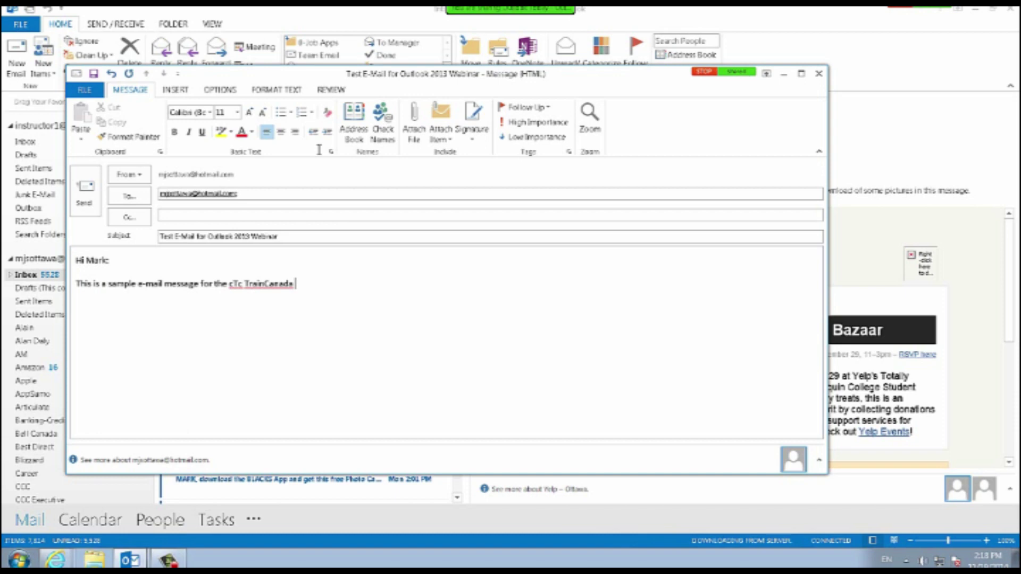
{"action": "type", "text": "Outlook 2013 Wein"}
{"action": "key", "text": "BackSpace"}
{"action": "key", "text": "BackSpace"}
{"action": "type", "text": "binar!"}
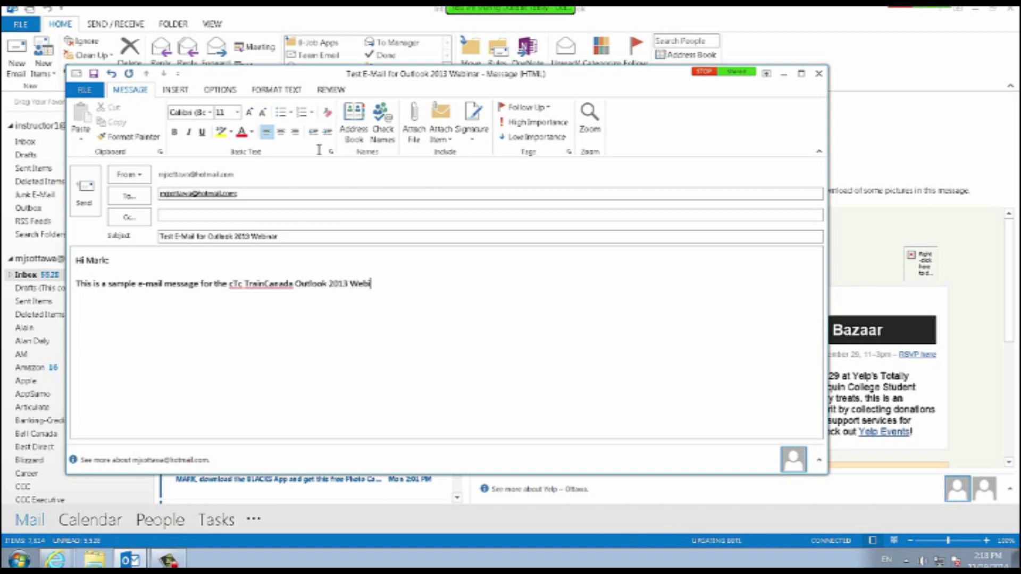
{"action": "key", "text": "Return"}
{"action": "type", "text": "Sincerely,"}
{"action": "key", "text": "Return"}
{"action": "type", "text": "-Mark"}
{"action": "key", "text": "Return"}
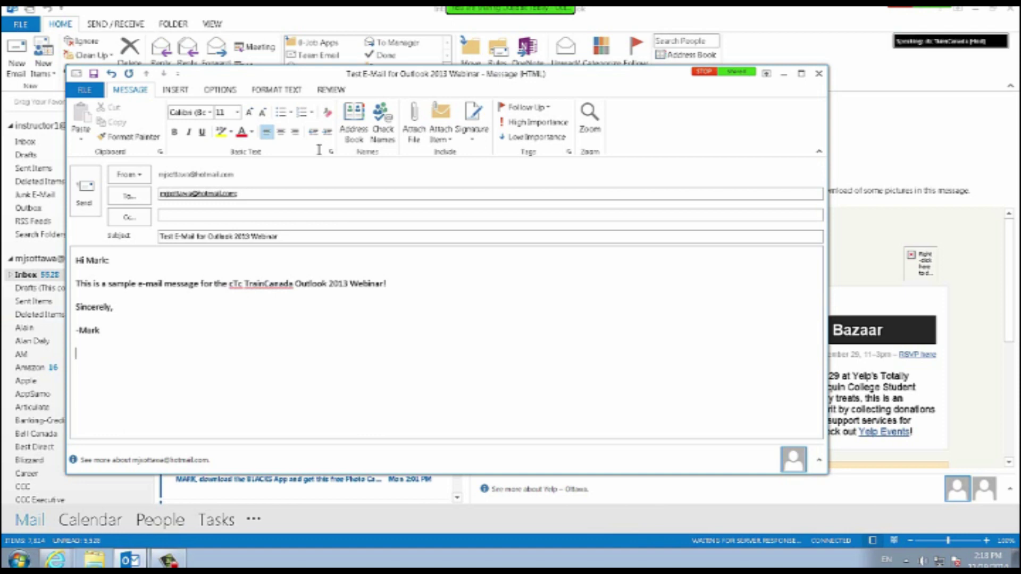
{"action": "left_click", "coordinate": [472, 129]}
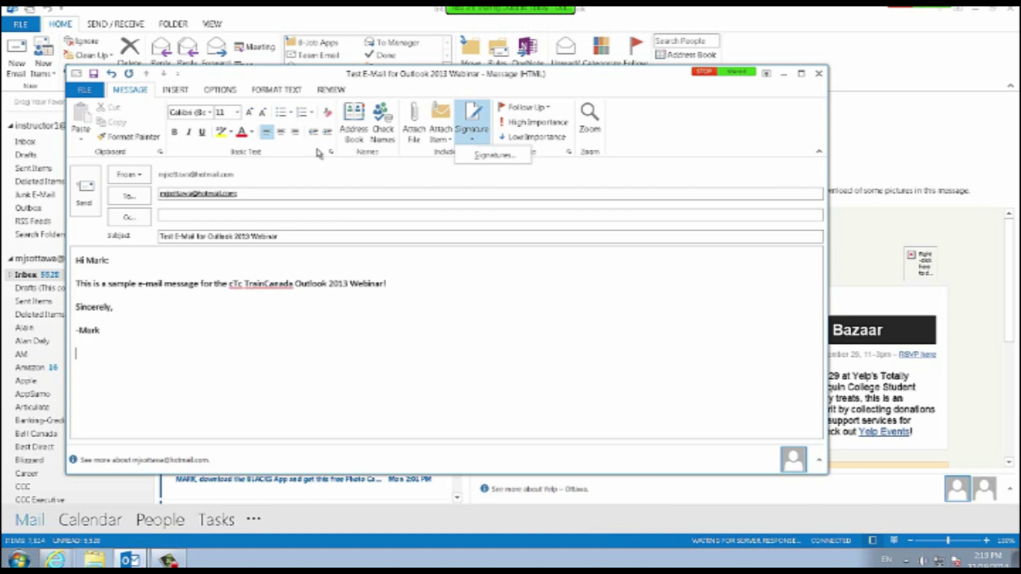
{"action": "left_click_drag", "start_coordinate": [319, 74], "coordinate": [350, 91]}
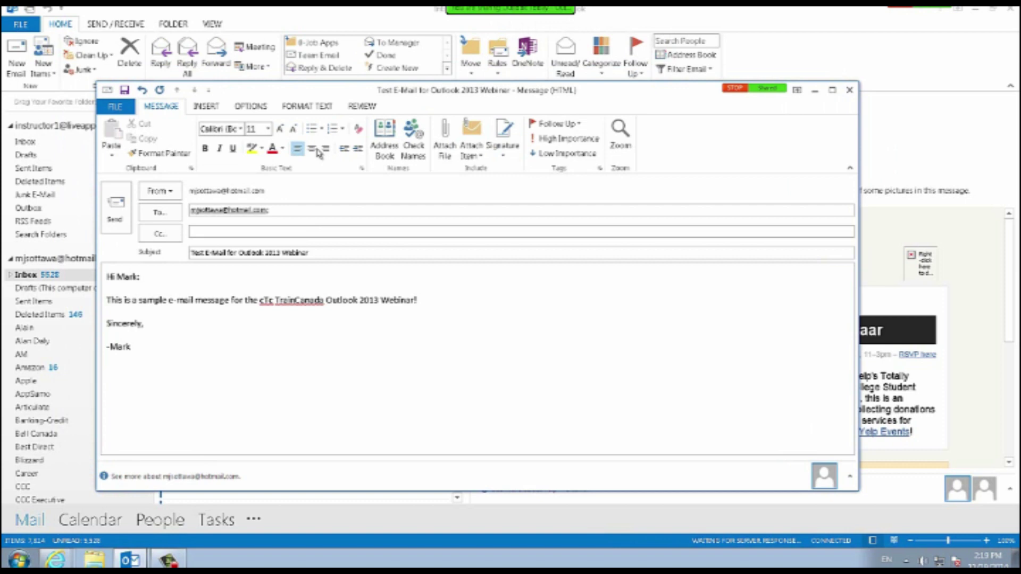
{"action": "left_click_drag", "start_coordinate": [319, 90], "coordinate": [307, 87]}
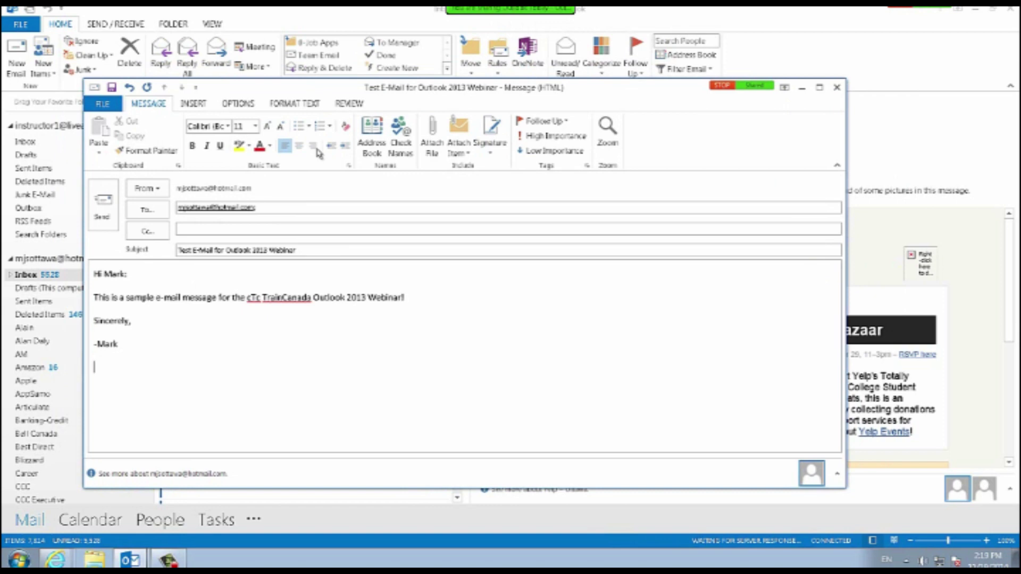
{"action": "mouse_move", "coordinate": [306, 87]}
{"action": "left_mouse_down"}
{"action": "mouse_move", "coordinate": [341, 99]}
{"action": "mouse_move", "coordinate": [325, 97]}
{"action": "left_mouse_up"}
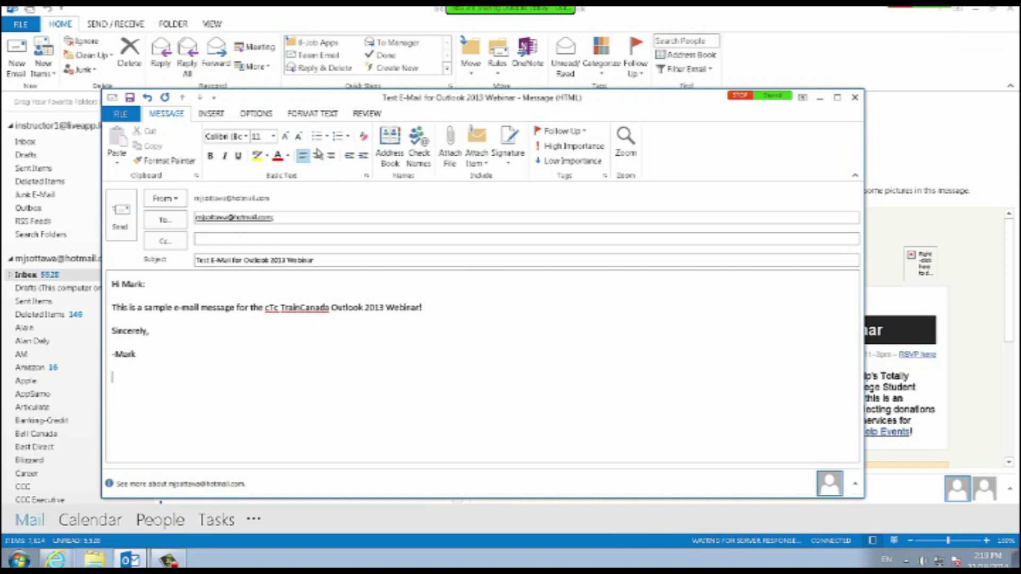
{"action": "mouse_move", "coordinate": [318, 98]}
{"action": "left_mouse_down"}
{"action": "mouse_move", "coordinate": [362, 100]}
{"action": "mouse_move", "coordinate": [328, 101]}
{"action": "left_mouse_up"}
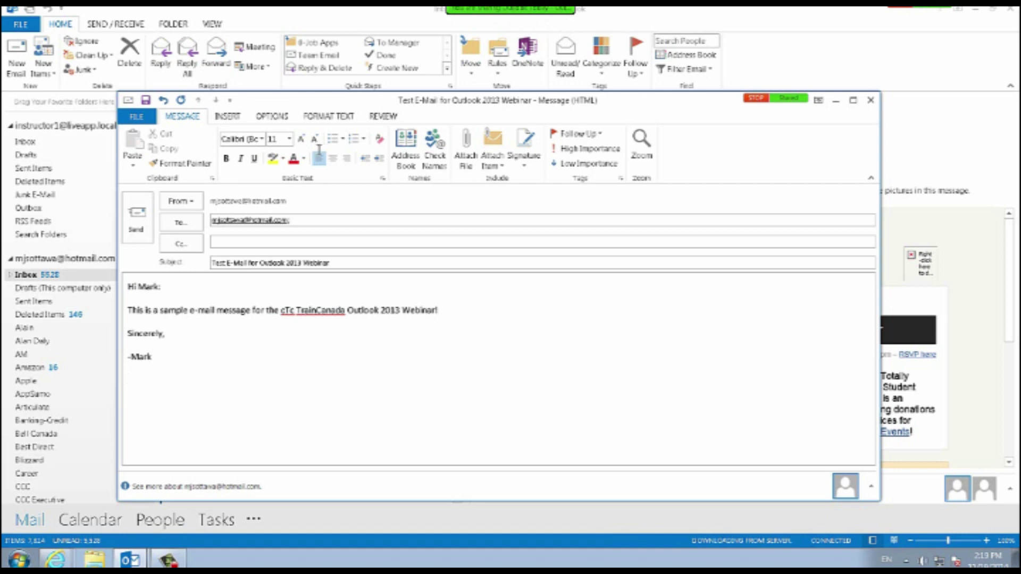
{"action": "left_click", "coordinate": [439, 310]}
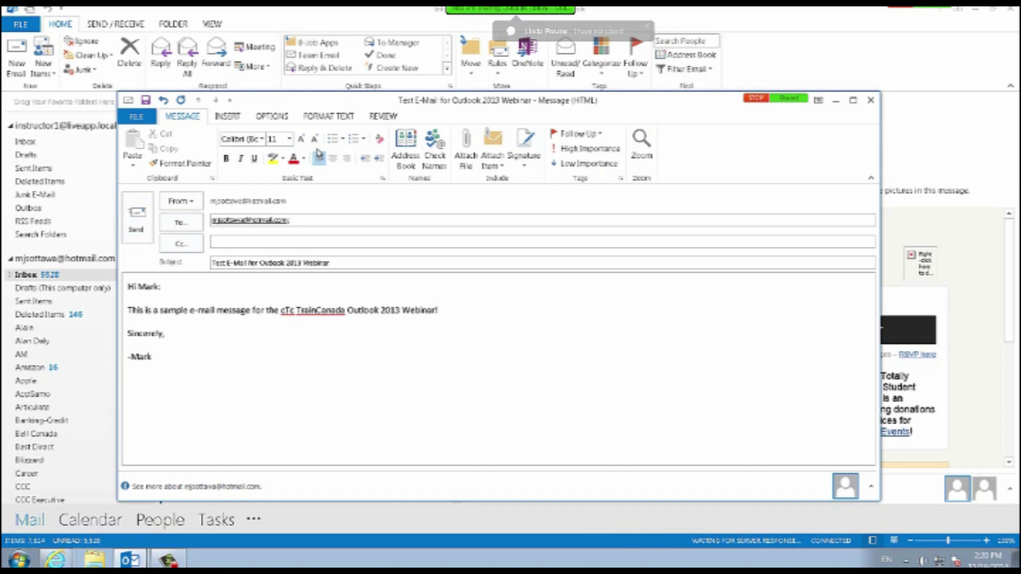
{"action": "mouse_move", "coordinate": [340, 100]}
{"action": "left_mouse_down"}
{"action": "mouse_move", "coordinate": [364, 105]}
{"action": "mouse_move", "coordinate": [319, 103]}
{"action": "left_mouse_up"}
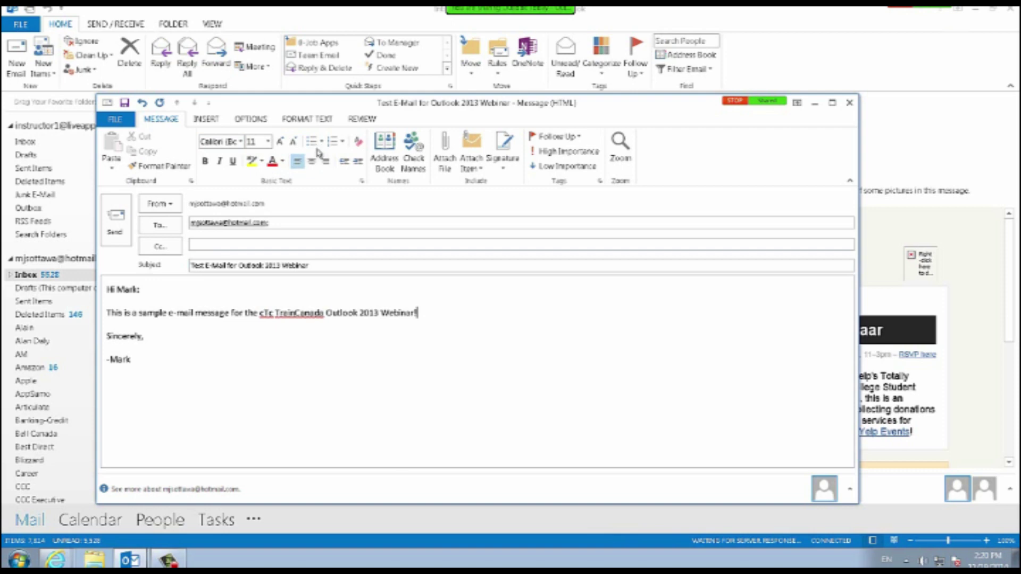
Make the greeting bold italic, italicise the closing line, and bold the sign-off.
{"action": "left_click_drag", "start_coordinate": [418, 313], "coordinate": [107, 289]}
{"action": "left_click", "coordinate": [205, 161]}
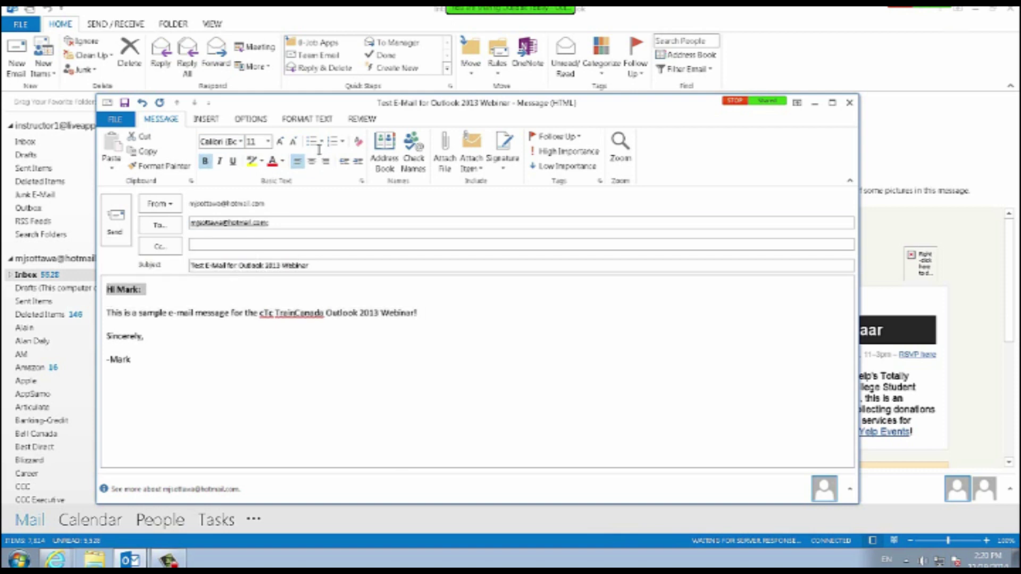
{"action": "left_click_drag", "start_coordinate": [145, 336], "coordinate": [107, 359]}
{"action": "left_click", "coordinate": [219, 161]}
{"action": "left_click", "coordinate": [205, 161]}
{"action": "left_click", "coordinate": [107, 301]}
{"action": "key", "text": "shift+Up"}
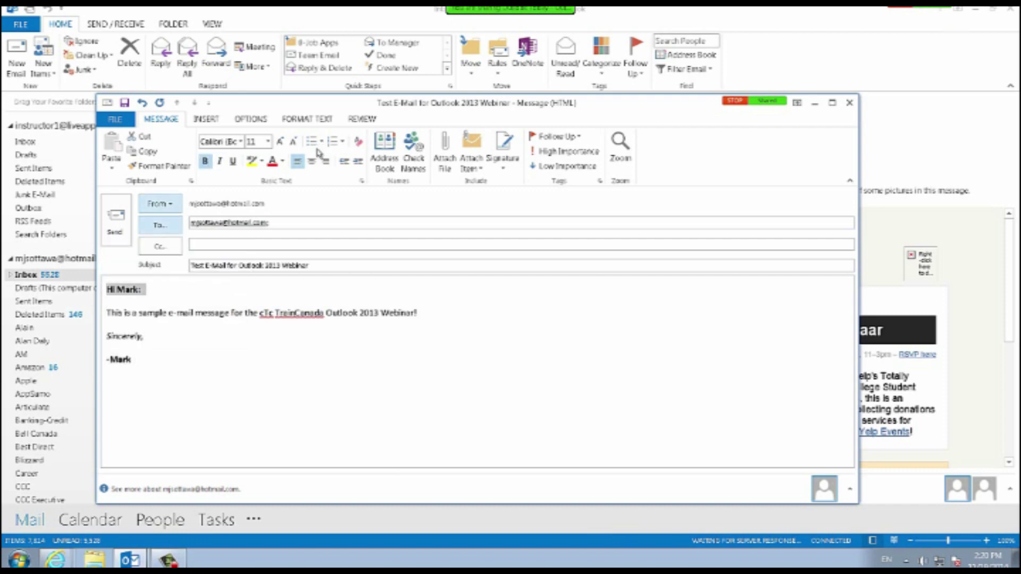
{"action": "left_click", "coordinate": [219, 161]}
{"action": "left_click", "coordinate": [146, 336]}
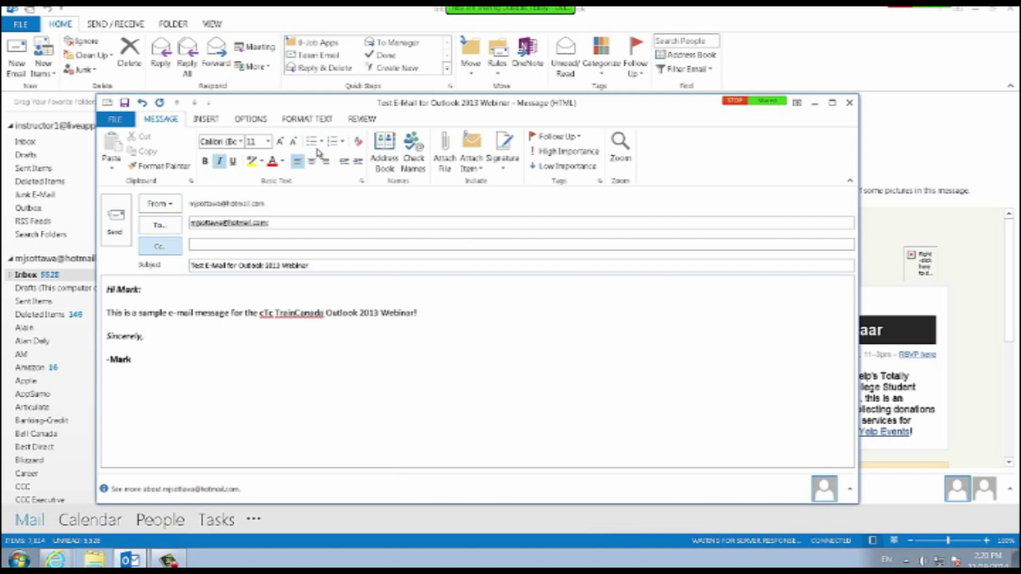
Add a contact to the Cc line using autocomplete, leaving Select Names unused.
{"action": "left_click", "coordinate": [159, 246]}
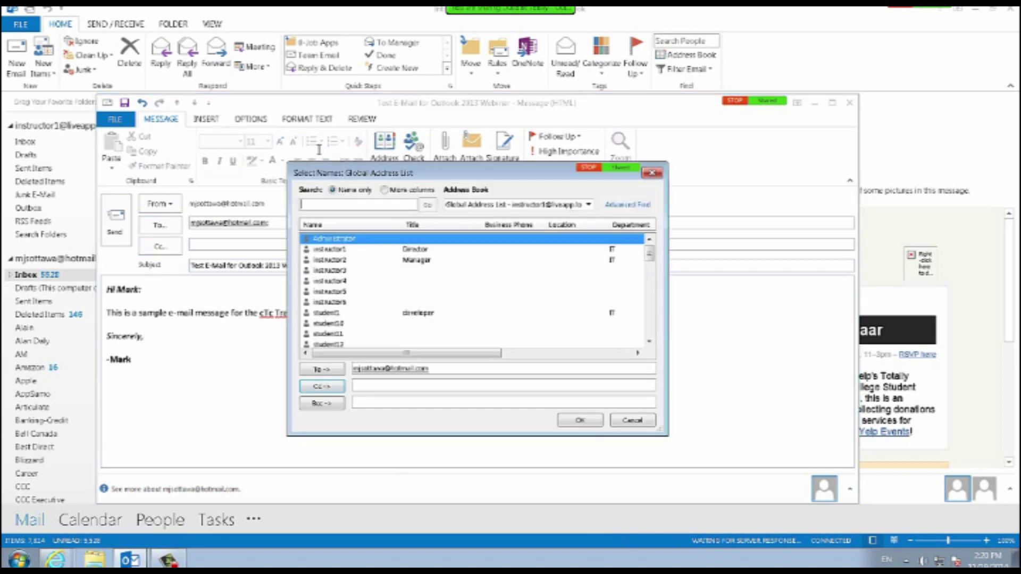
{"action": "left_click", "coordinate": [372, 403]}
{"action": "key", "text": "Escape"}
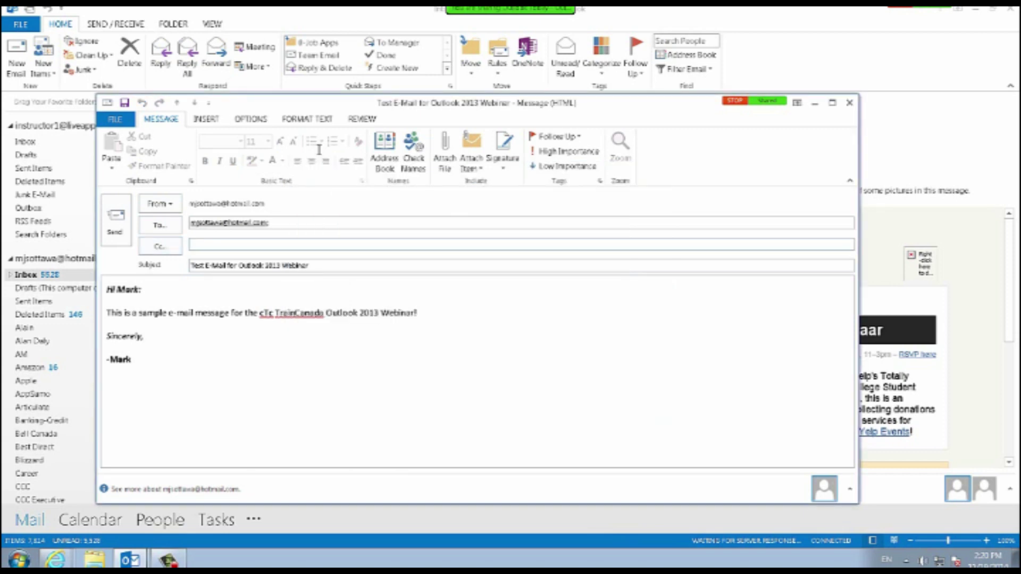
{"action": "type", "text": "mich"}
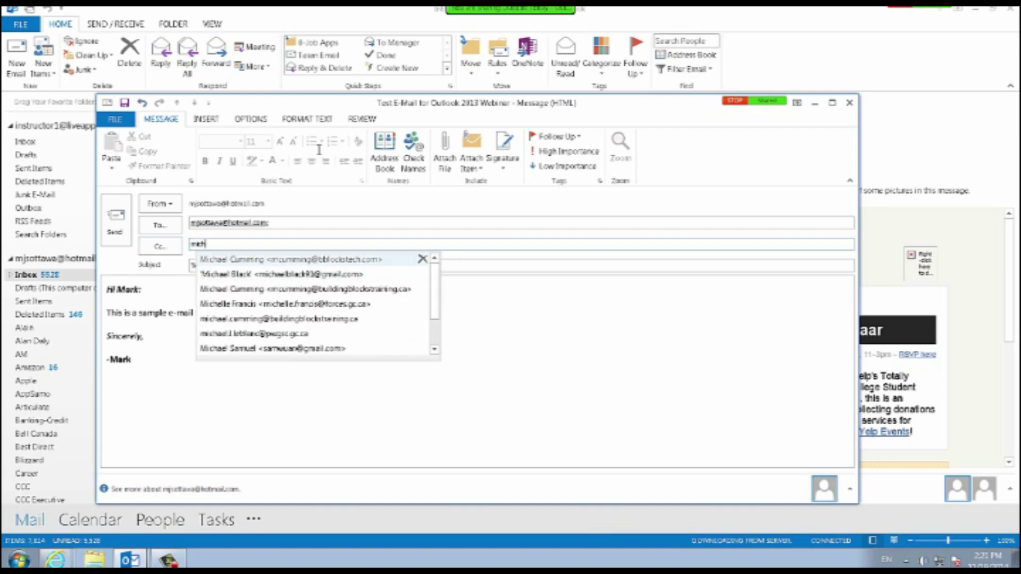
{"action": "key", "text": "Return"}
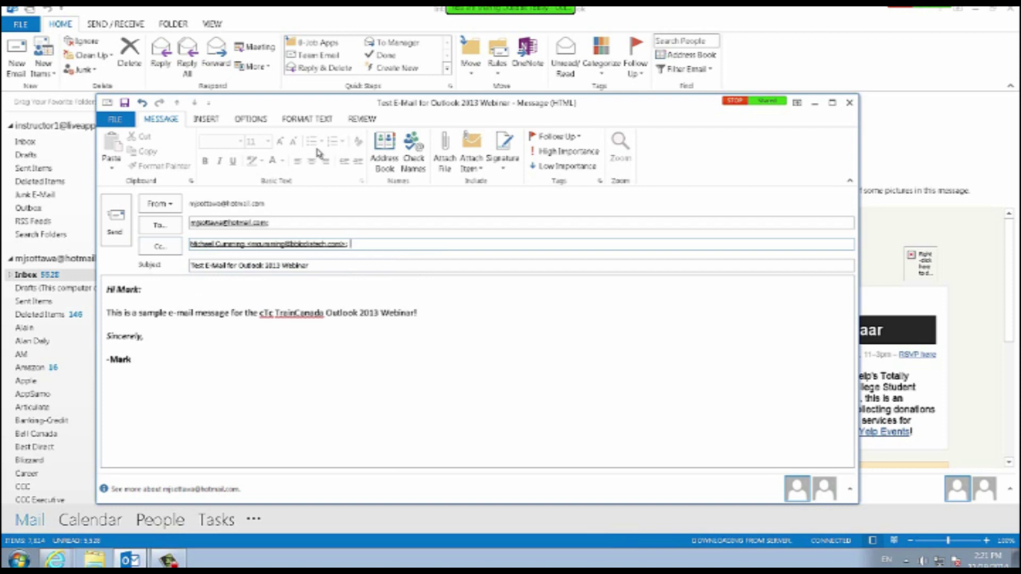
{"action": "type", "text": "mich"}
{"action": "key", "text": "BackSpace"}
{"action": "key", "text": "BackSpace"}
{"action": "key", "text": "BackSpace"}
{"action": "key", "text": "BackSpace"}
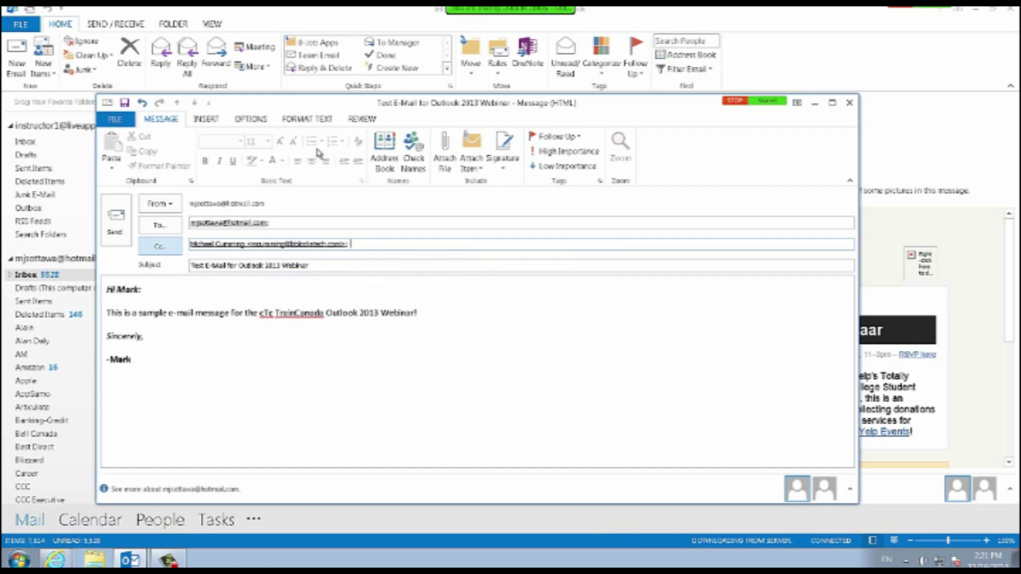
Add a second contact on the Bcc line through Select Names and autocomplete.
{"action": "left_click", "coordinate": [160, 246]}
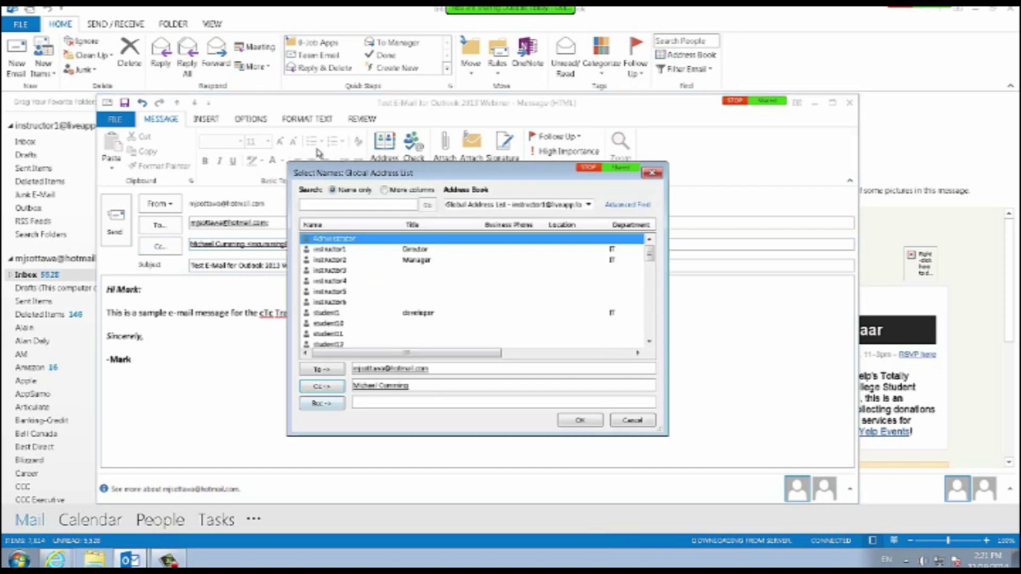
{"action": "left_click", "coordinate": [372, 402]}
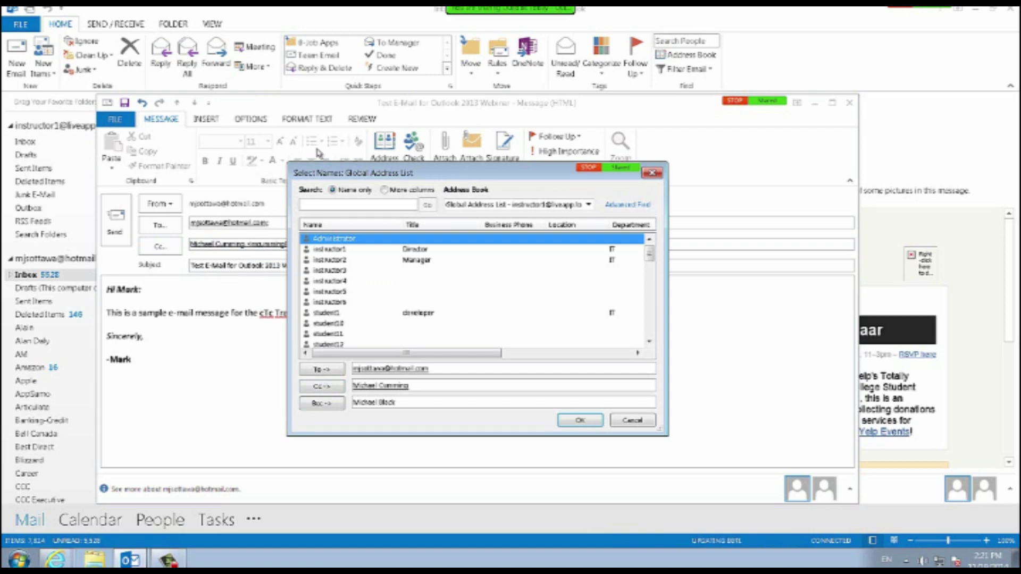
{"action": "key", "text": "Return"}
{"action": "key", "text": "BackSpace"}
{"action": "key", "text": "BackSpace"}
{"action": "key", "text": "BackSpace"}
{"action": "key", "text": "BackSpace"}
{"action": "key", "text": "BackSpace"}
{"action": "key", "text": "BackSpace"}
{"action": "key", "text": "BackSpace"}
{"action": "key", "text": "BackSpace"}
{"action": "key", "text": "BackSpace"}
{"action": "key", "text": "BackSpace"}
{"action": "key", "text": "BackSpace"}
{"action": "key", "text": "BackSpace"}
{"action": "key", "text": "BackSpace"}
{"action": "type", "text": "Mich"}
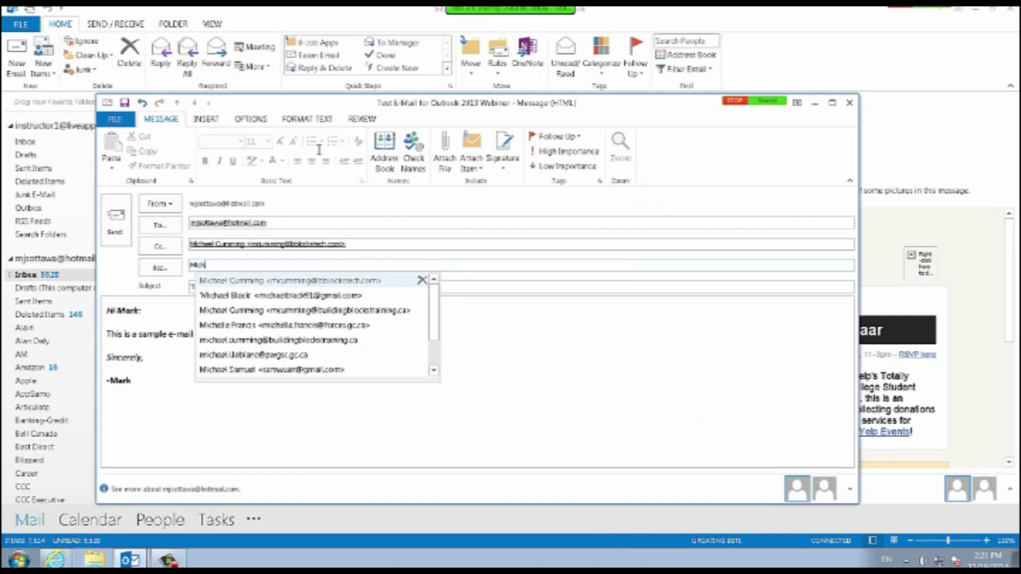
{"action": "key", "text": "Down"}
{"action": "key", "text": "Down"}
{"action": "key", "text": "Up"}
{"action": "key", "text": "Return"}
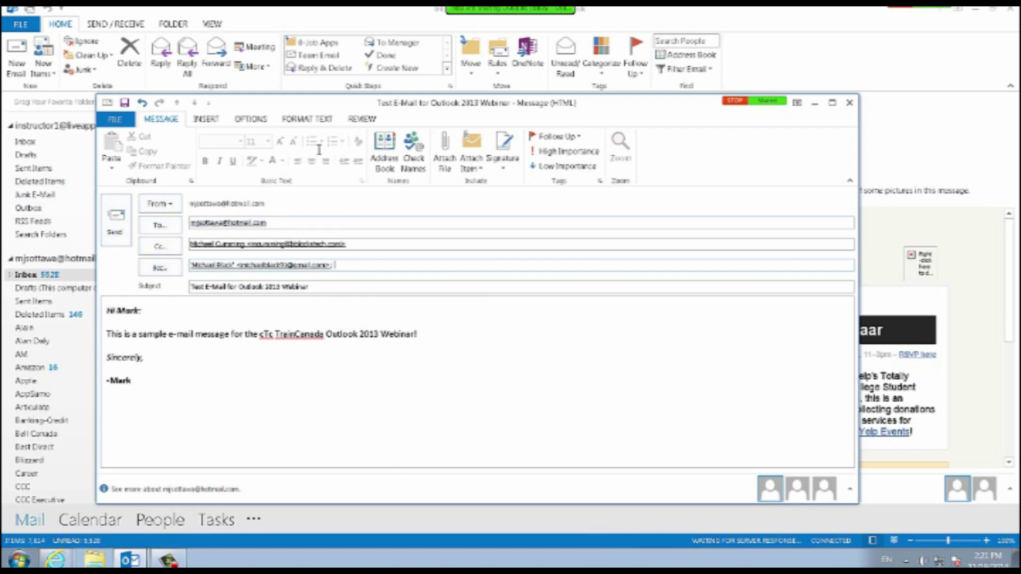
{"action": "left_click_drag", "start_coordinate": [268, 223], "coordinate": [190, 223]}
Swap the To address for the first contact, delete the Cc entry, and append own address to Bcc.
{"action": "type", "text": "Mich"}
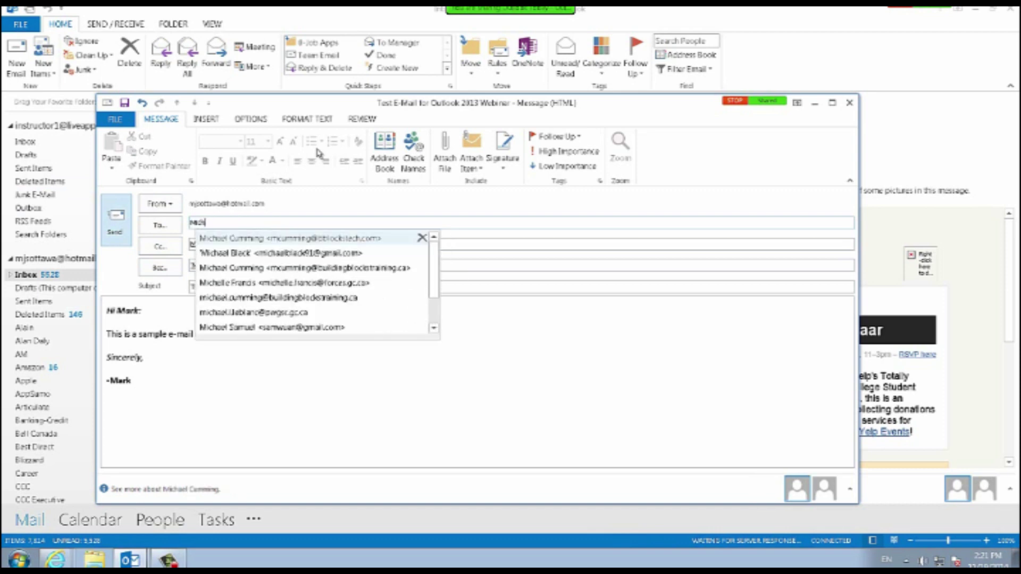
{"action": "key", "text": "Return"}
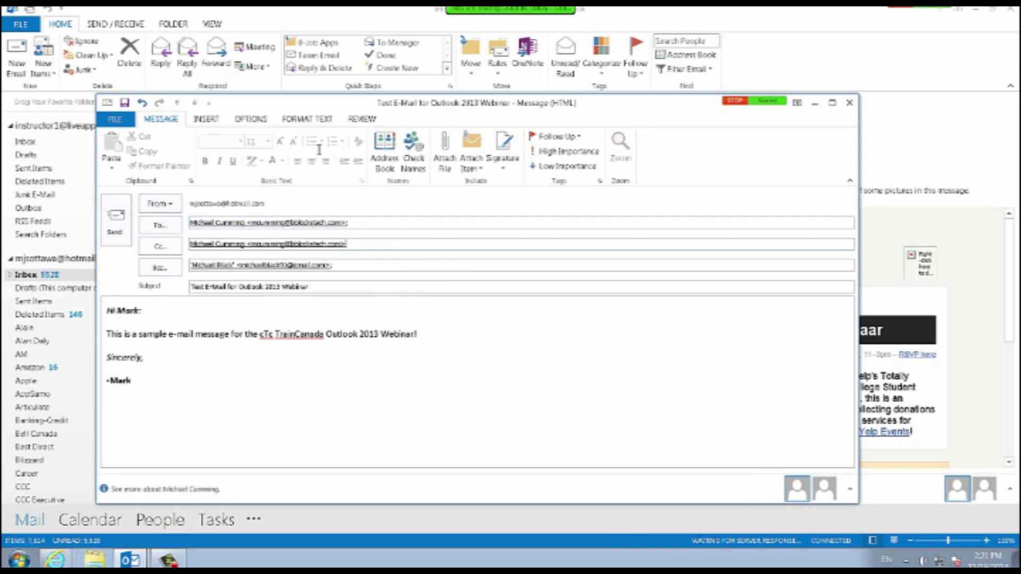
{"action": "key", "text": "Tab"}
{"action": "key", "text": "BackSpace"}
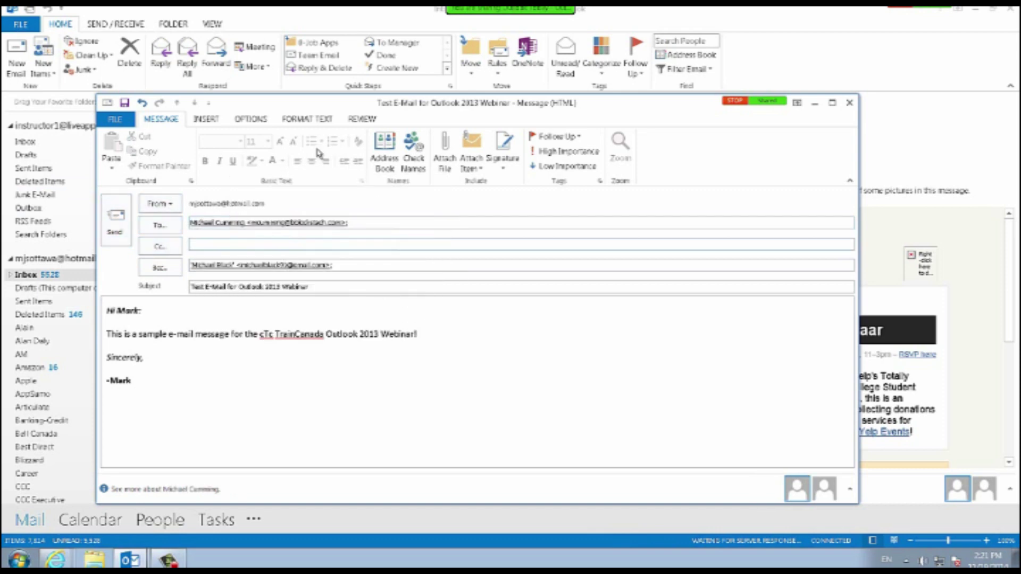
{"action": "key", "text": "Tab"}
{"action": "mouse_move", "coordinate": [320, 223]}
{"action": "type", "text": "mark"}
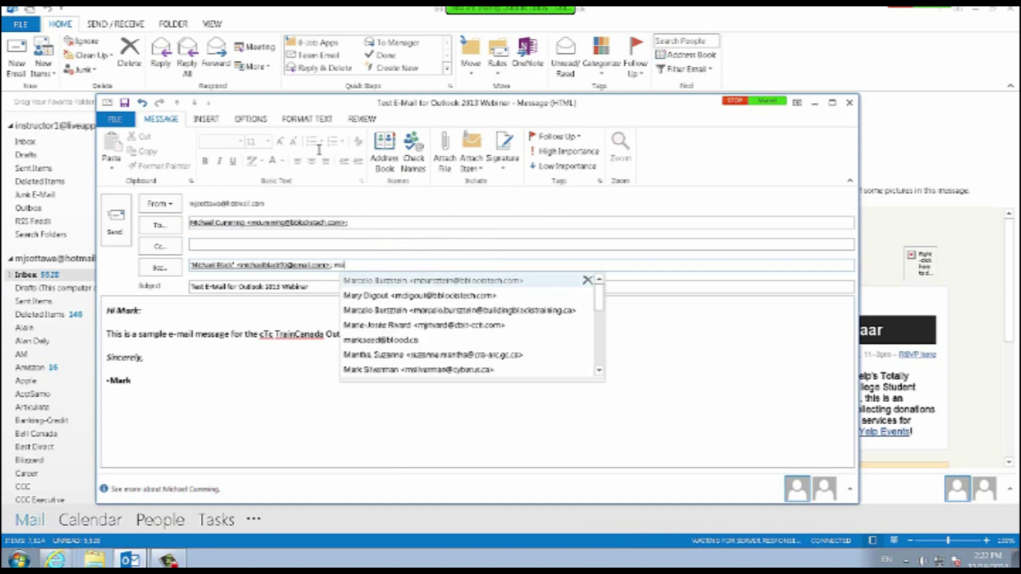
{"action": "key", "text": "BackSpace"}
{"action": "key", "text": "BackSpace"}
{"action": "key", "text": "BackSpace"}
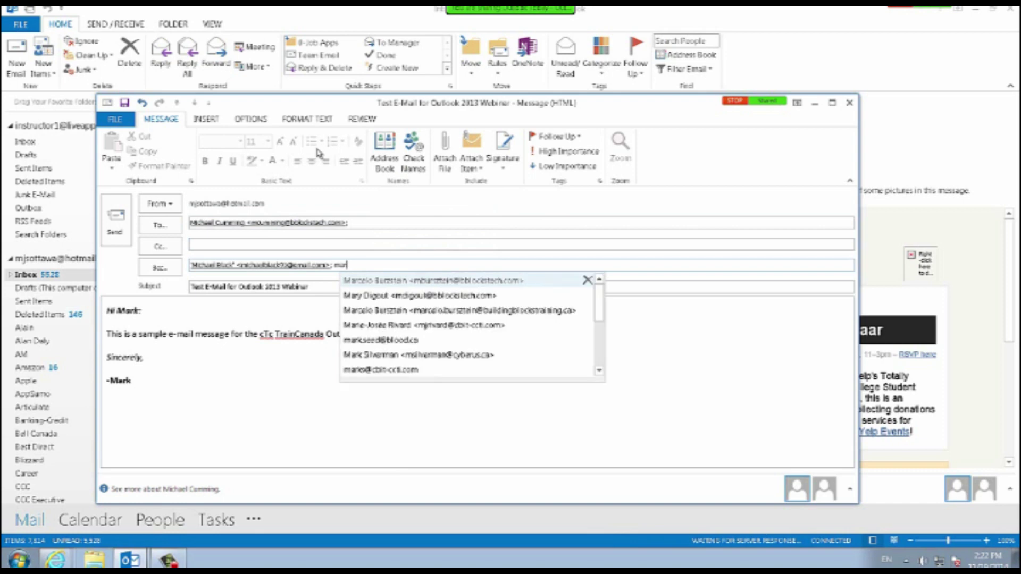
{"action": "type", "text": "j"}
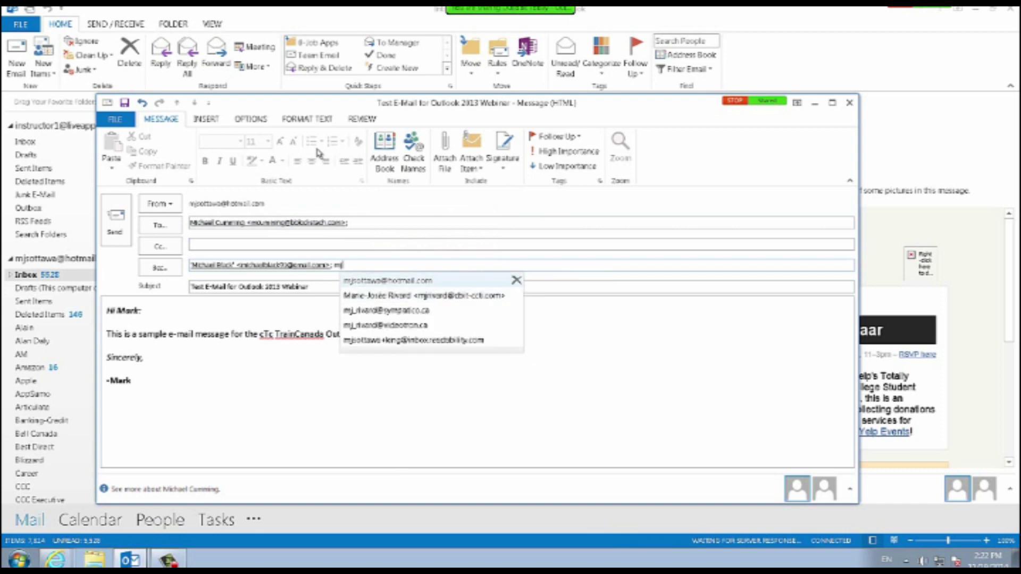
{"action": "key", "text": "Return"}
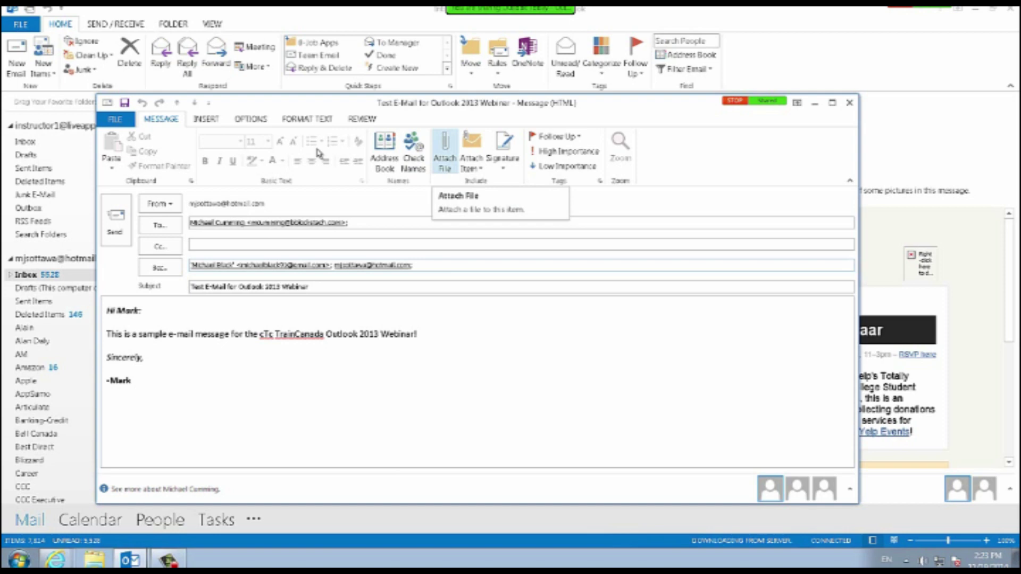
Attach Sample Data.xlsx from C:\TestMacros to the message.
{"action": "left_click", "coordinate": [445, 151]}
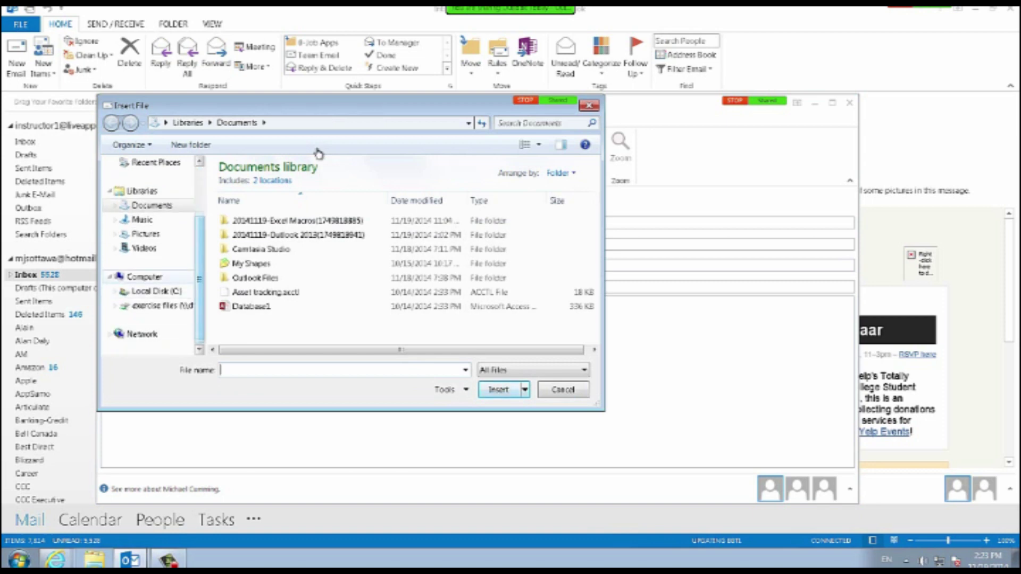
{"action": "left_click", "coordinate": [156, 292]}
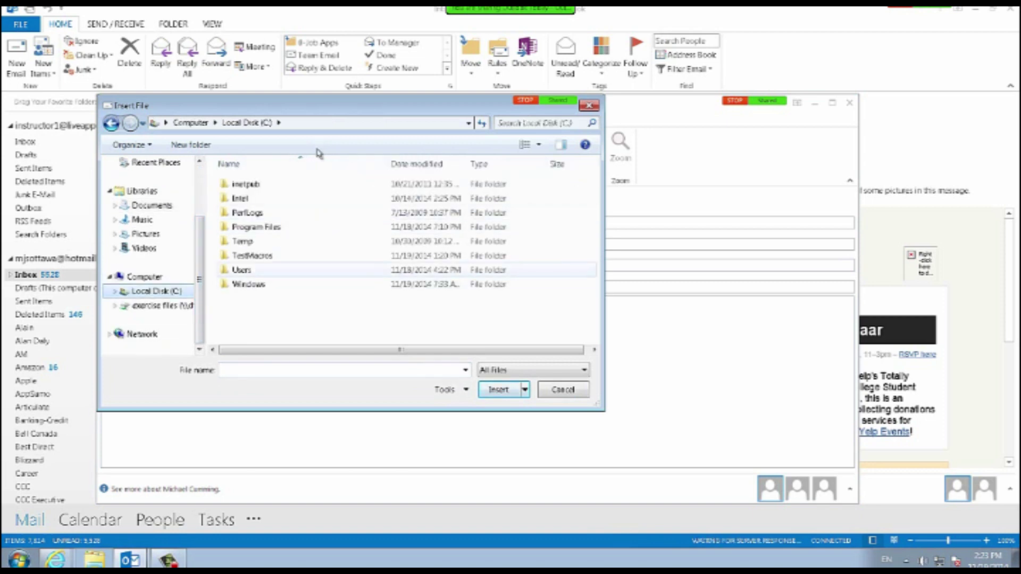
{"action": "double_click", "coordinate": [242, 270]}
{"action": "left_click", "coordinate": [112, 123]}
{"action": "left_click", "coordinate": [111, 123]}
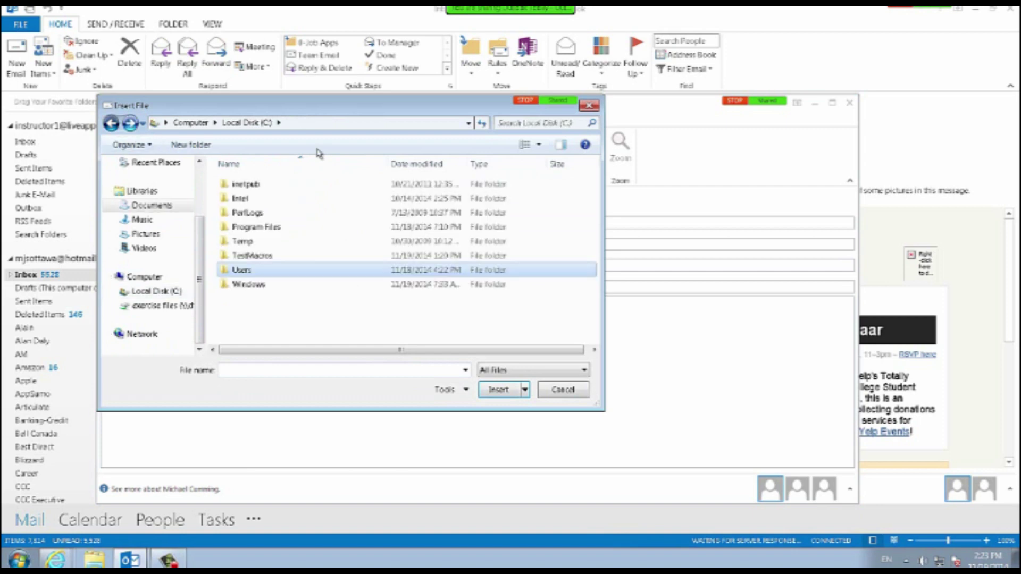
{"action": "left_click", "coordinate": [144, 277]}
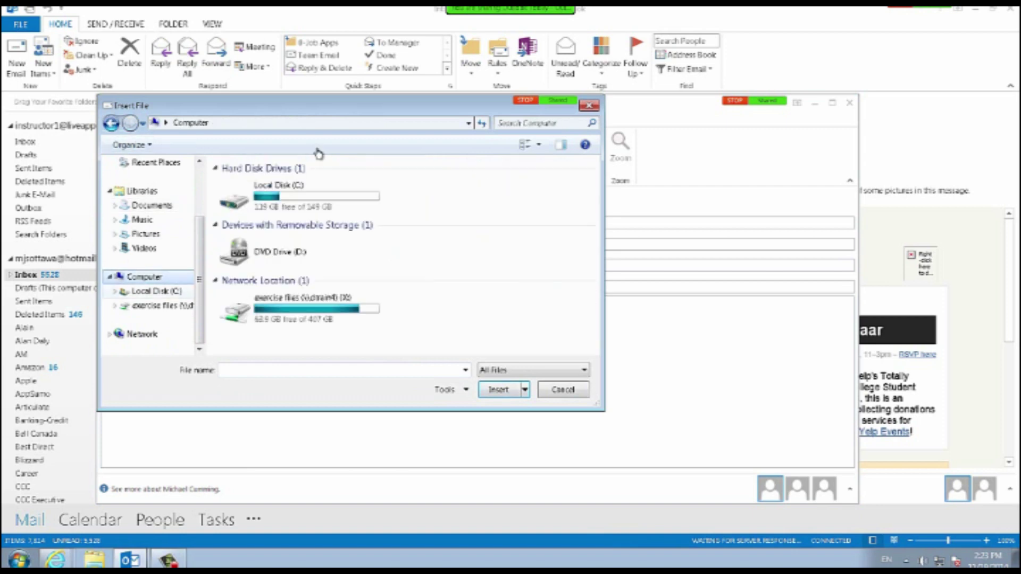
{"action": "left_click", "coordinate": [156, 292]}
{"action": "double_click", "coordinate": [252, 255]}
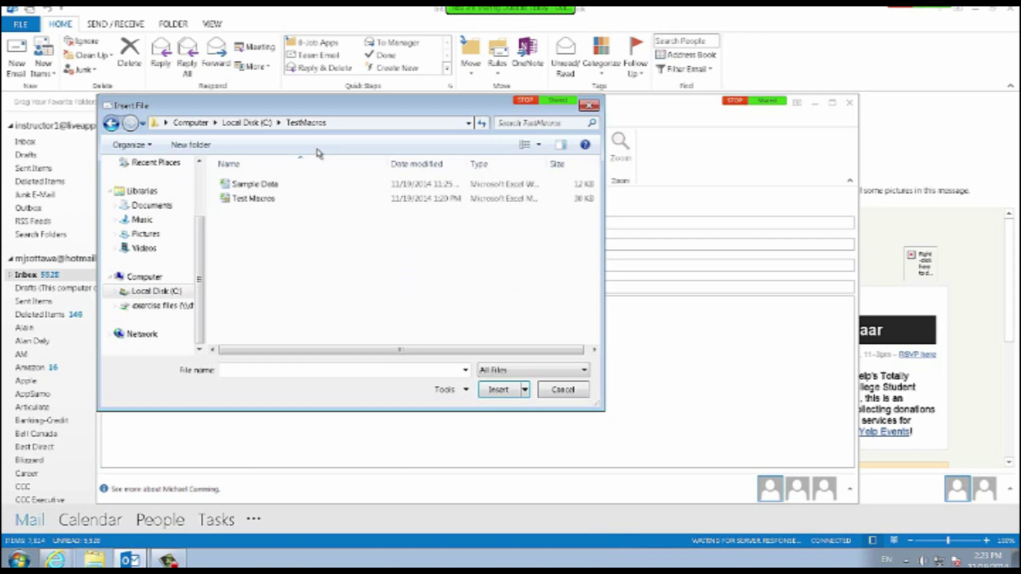
{"action": "left_click", "coordinate": [254, 184]}
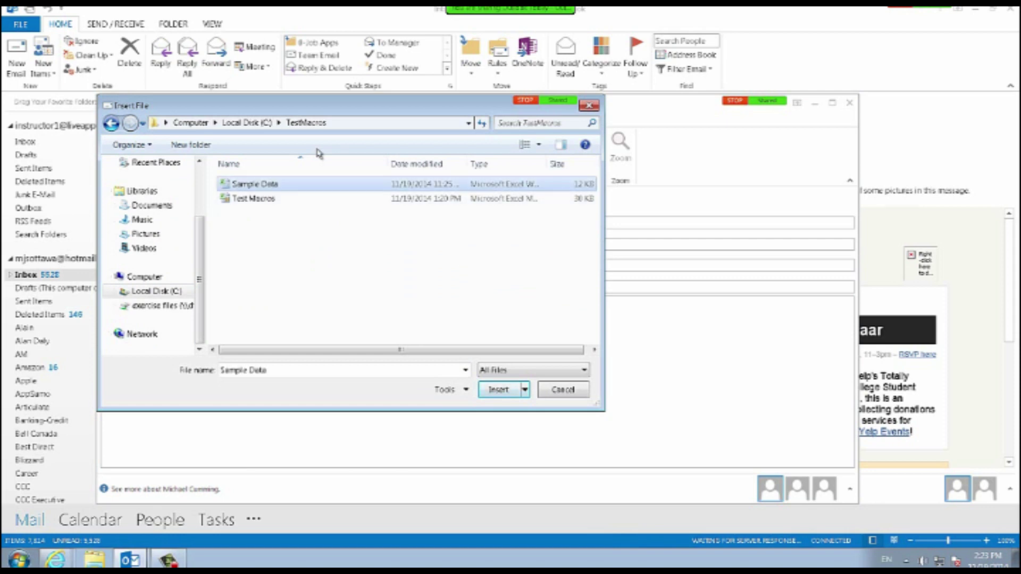
{"action": "left_click", "coordinate": [498, 390]}
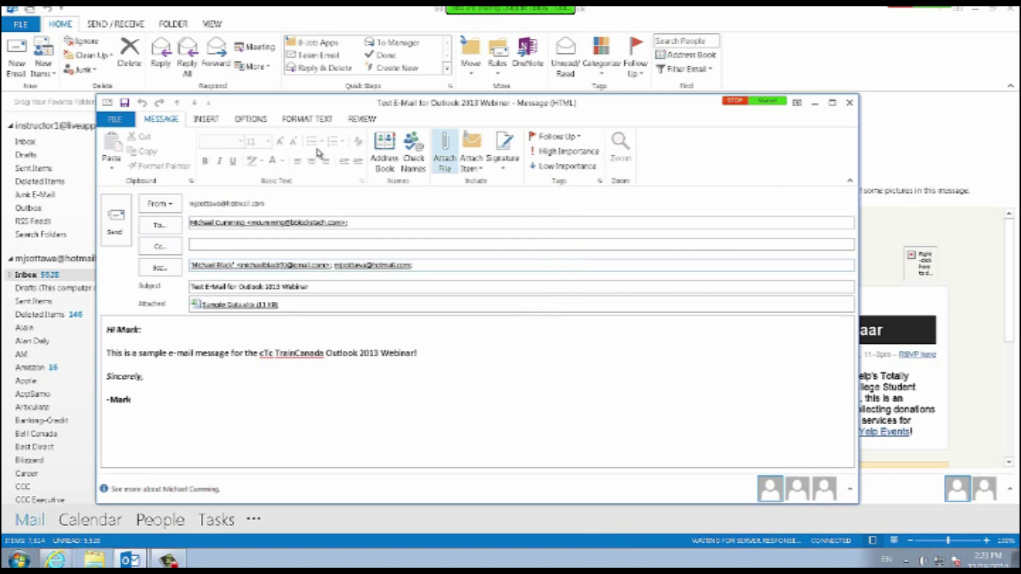
Open the Attach Item list and dismiss it without attaching anything.
{"action": "left_click", "coordinate": [471, 159]}
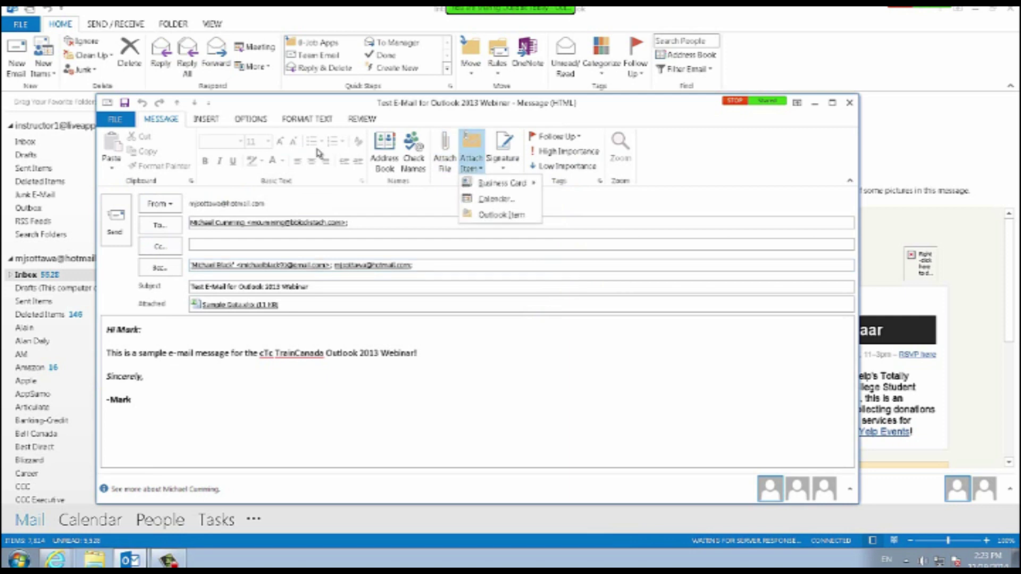
{"action": "left_click", "coordinate": [471, 160]}
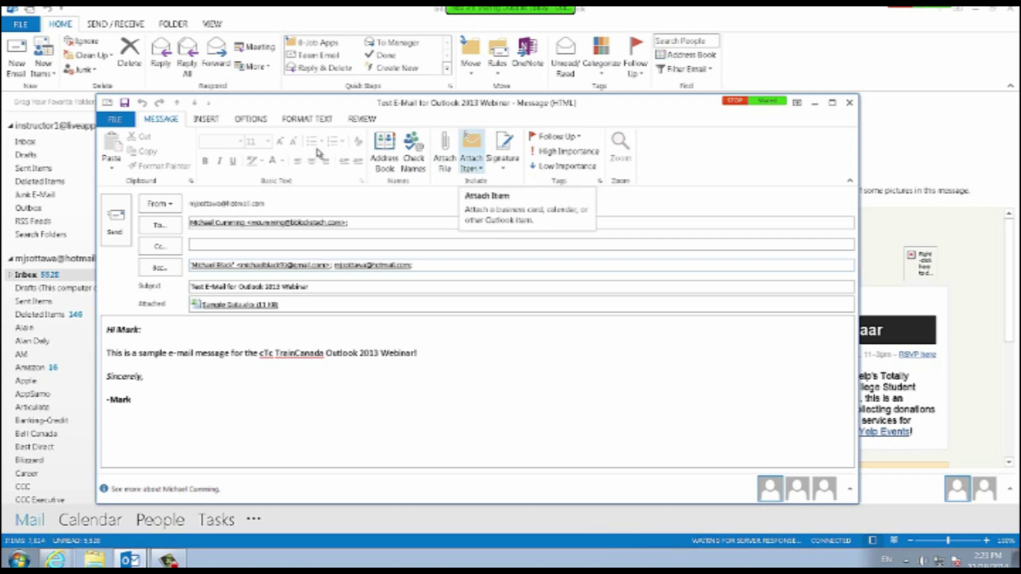
{"action": "left_click", "coordinate": [471, 156]}
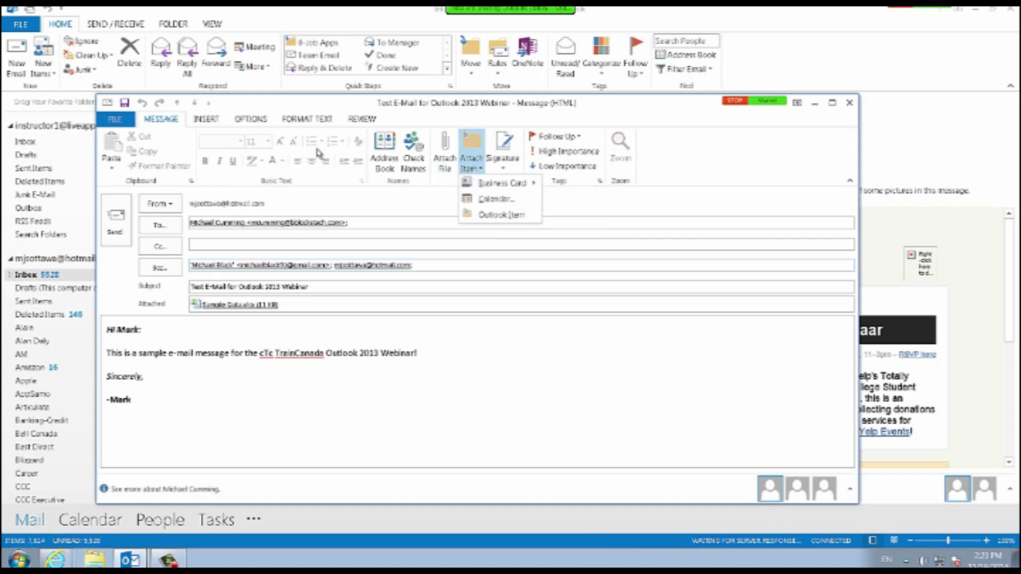
{"action": "mouse_move", "coordinate": [502, 183]}
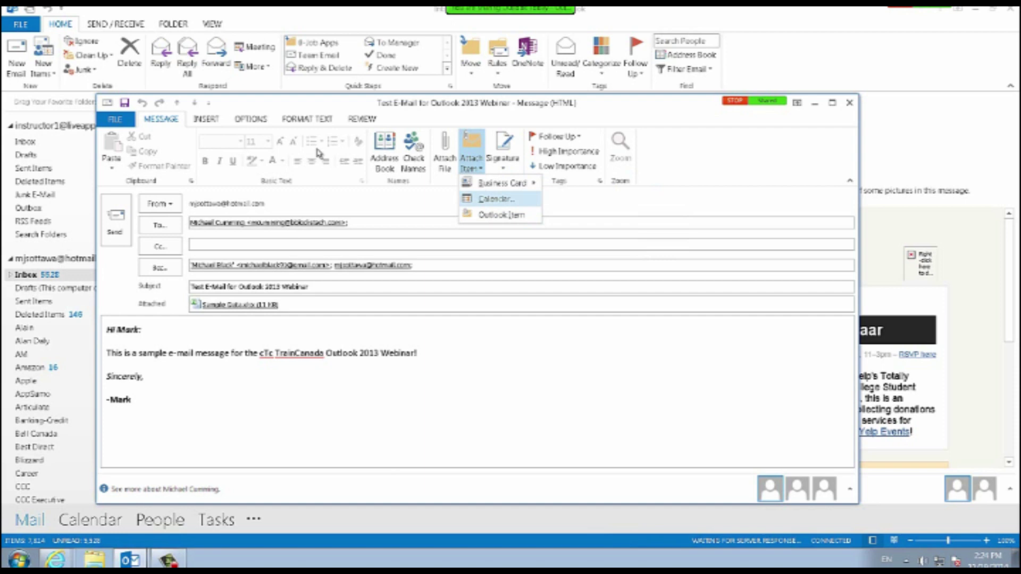
{"action": "left_click", "coordinate": [319, 154]}
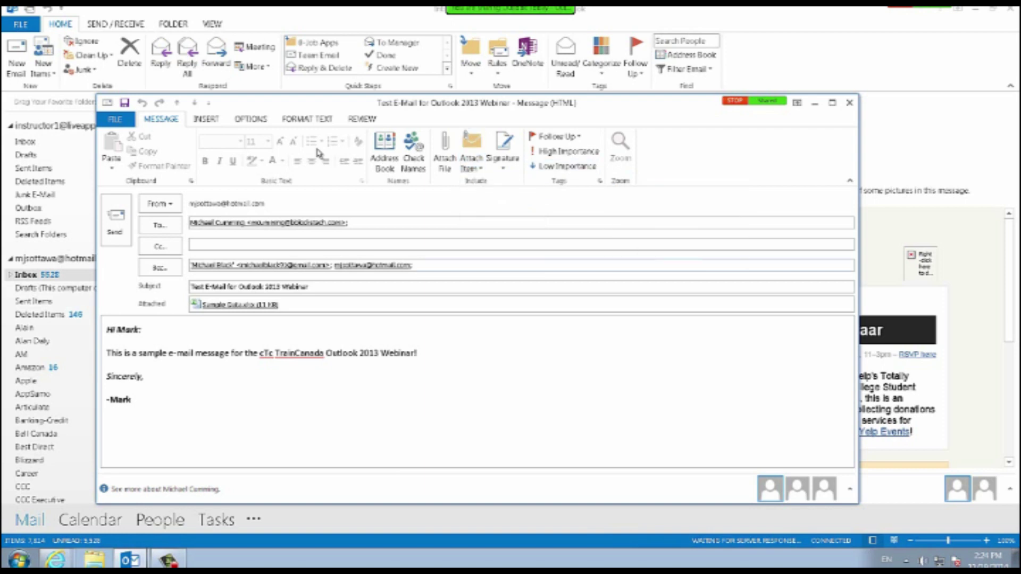
Insert a blank line after 'Webinar!' in the message body.
{"action": "scroll", "coordinate": [319, 154], "scroll_direction": "down", "scroll_amount": 1}
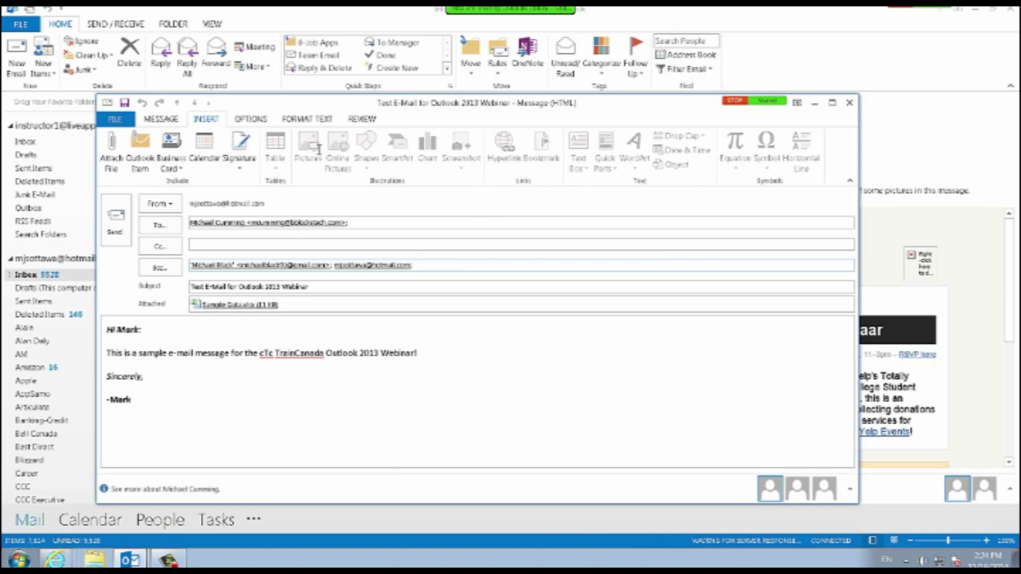
{"action": "left_click", "coordinate": [107, 387]}
{"action": "left_click", "coordinate": [418, 354]}
{"action": "key", "text": "Return"}
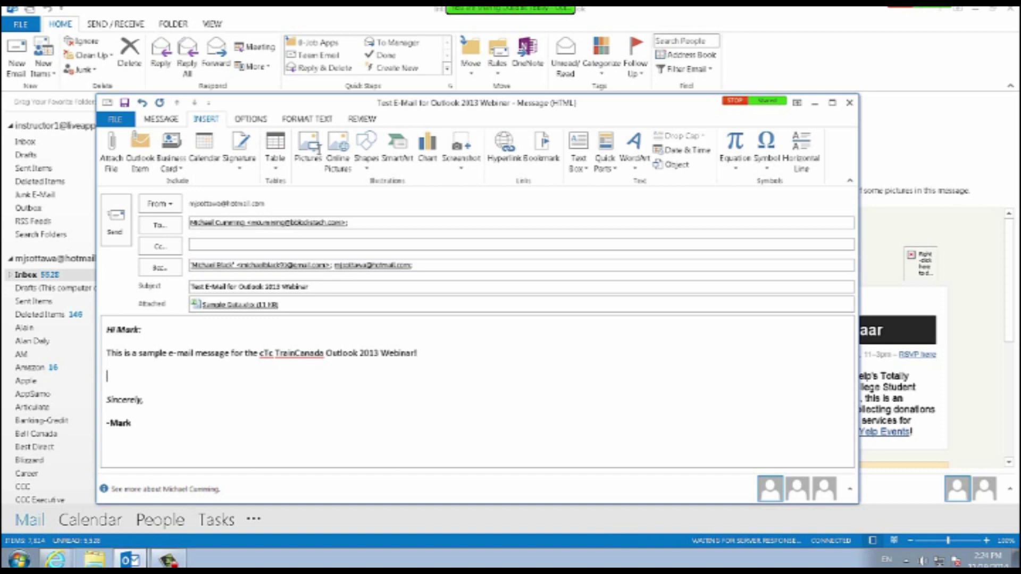
Add the line 'There is an upcoming course that will be held in Montreal, Qu'.
{"action": "type", "text": "Mor"}
{"action": "key", "text": "BackSpace"}
{"action": "key", "text": "BackSpace"}
{"action": "key", "text": "BackSpace"}
{"action": "key", "text": "BackSpace"}
{"action": "key", "text": "Return"}
{"action": "type", "text": "There is an upcom"}
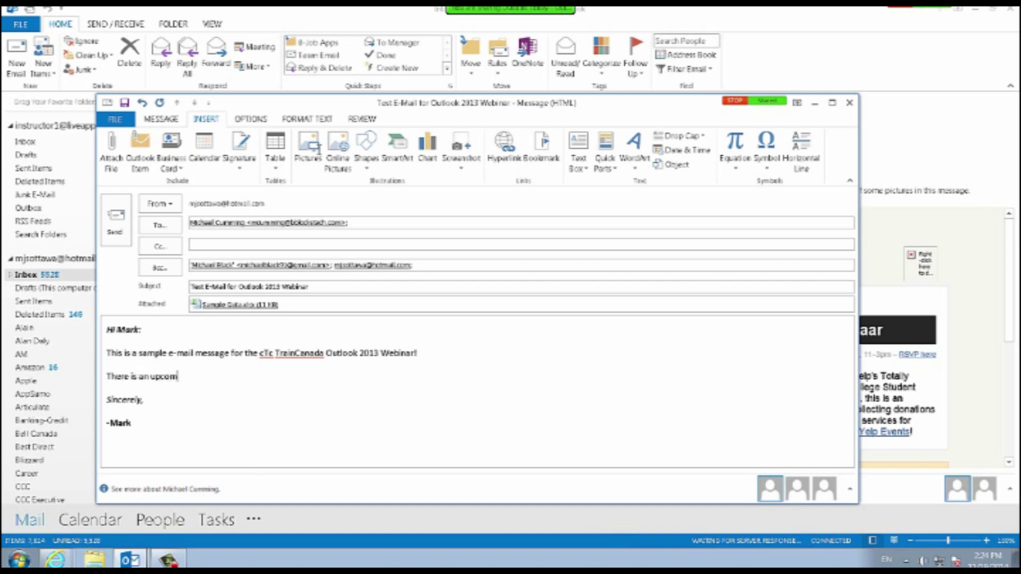
{"action": "type", "text": "ing course that will be held in "}
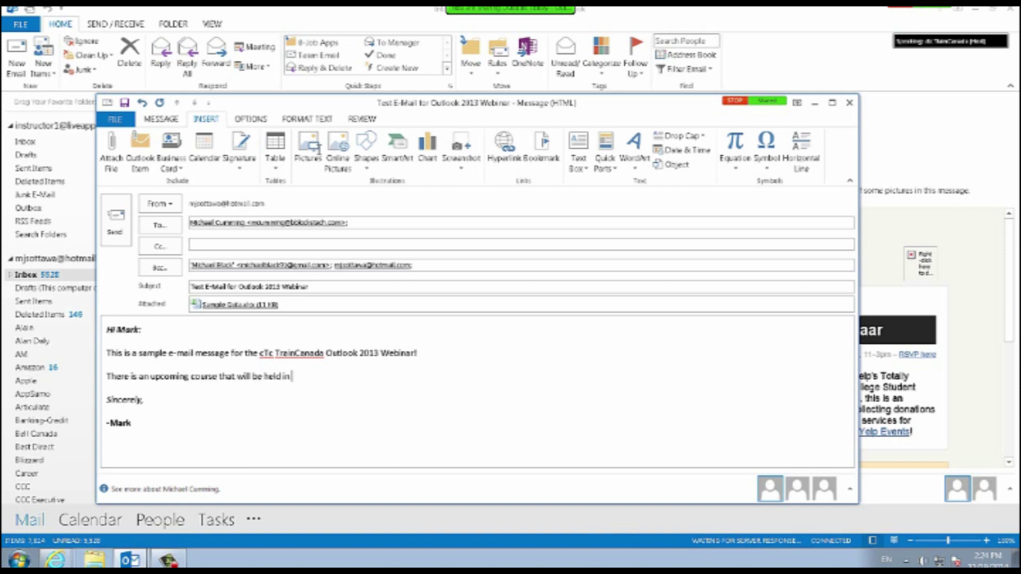
{"action": "type", "text": "Montreal, Que"}
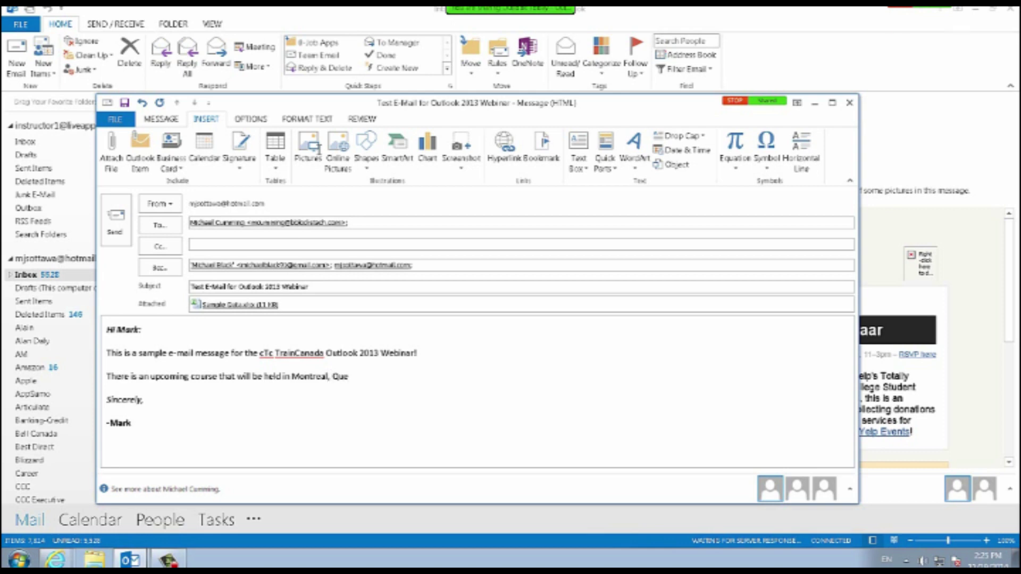
{"action": "key", "text": "BackSpace"}
{"action": "type", "text": "ébec"}
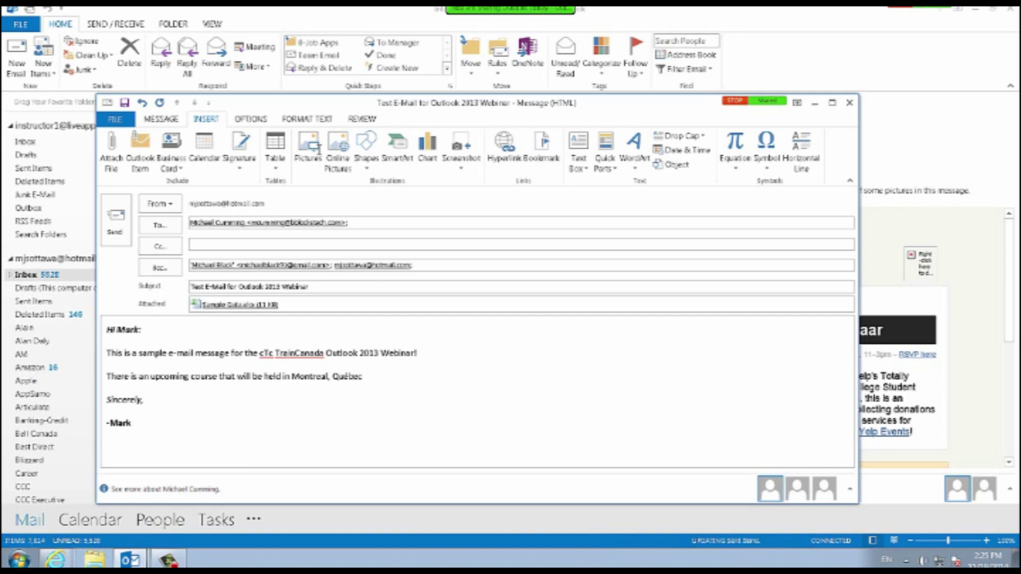
{"action": "key", "text": "BackSpace"}
{"action": "key", "text": "BackSpace"}
{"action": "key", "text": "BackSpace"}
{"action": "key", "text": "BackSpace"}
{"action": "key", "text": "BackSpace"}
{"action": "key", "text": "BackSpace"}
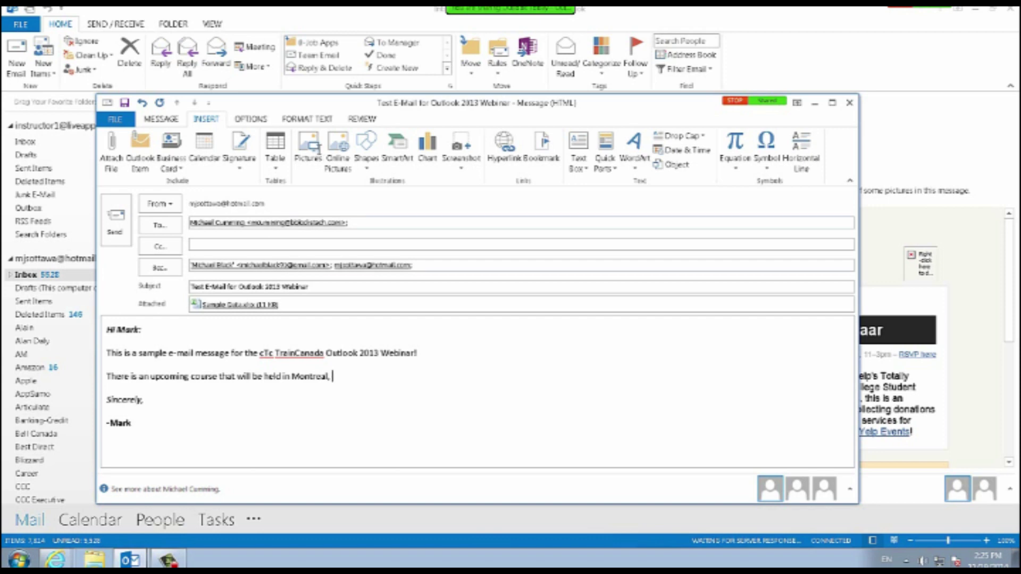
{"action": "type", "text": "Qu"}
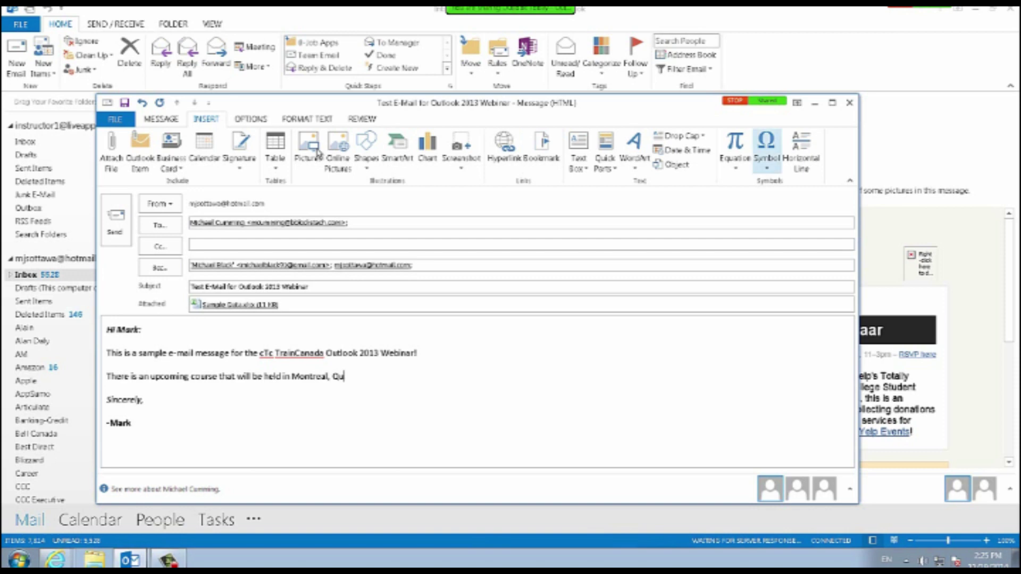
Open More Symbols and set the symbol font to Calibri.
{"action": "left_click", "coordinate": [767, 153]}
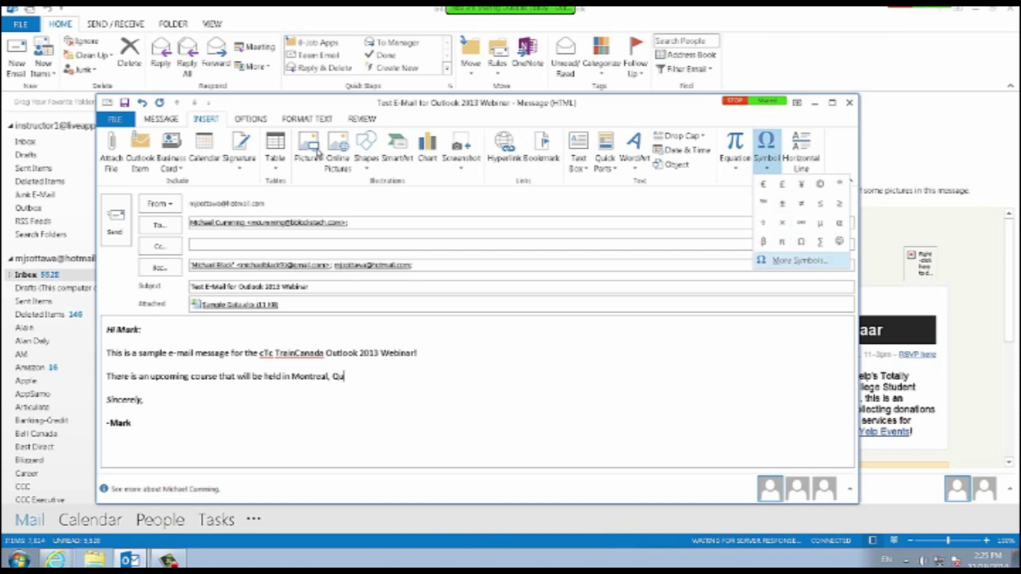
{"action": "left_click", "coordinate": [798, 261]}
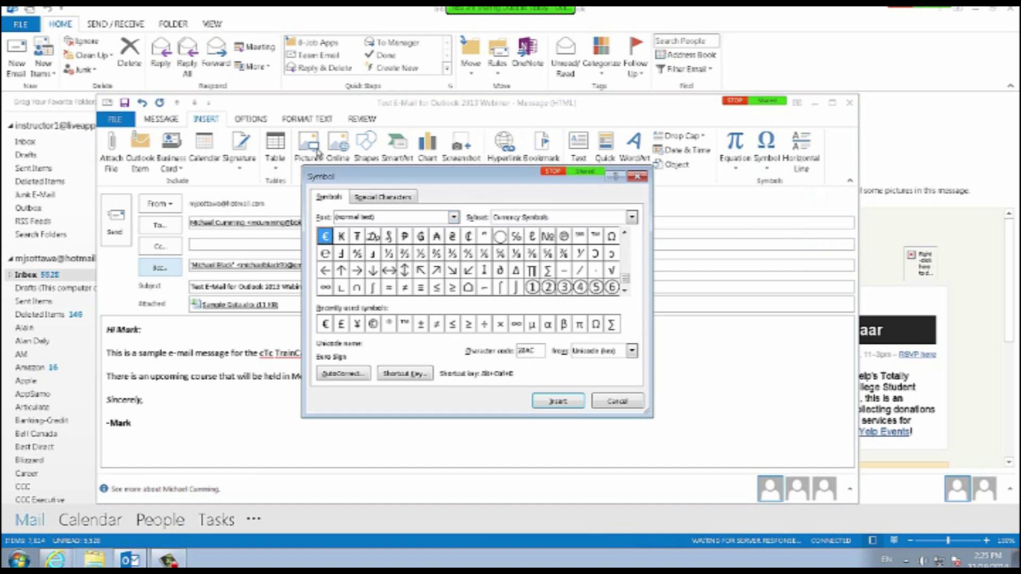
{"action": "left_click", "coordinate": [454, 217]}
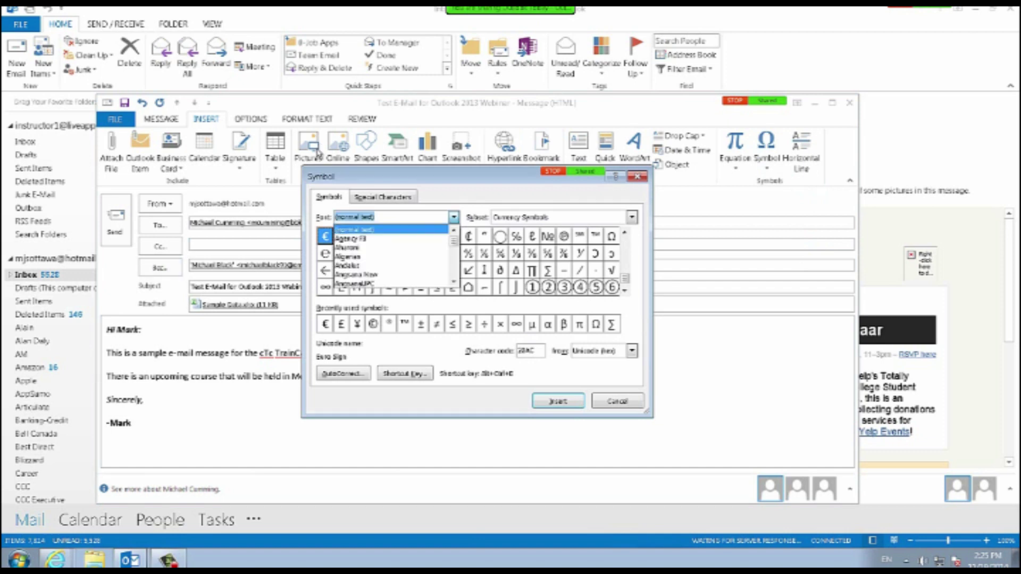
{"action": "left_click_drag", "start_coordinate": [453, 240], "coordinate": [453, 252]}
{"action": "left_click", "coordinate": [453, 231]}
{"action": "left_click", "coordinate": [454, 230]}
{"action": "left_click", "coordinate": [454, 231]}
{"action": "left_click", "coordinate": [453, 231]}
{"action": "left_click", "coordinate": [454, 231]}
{"action": "left_click", "coordinate": [453, 238]}
{"action": "left_click", "coordinate": [454, 239]}
{"action": "left_click", "coordinate": [453, 239]}
{"action": "left_click", "coordinate": [453, 239]}
{"action": "left_click", "coordinate": [453, 239]}
{"action": "left_click", "coordinate": [454, 239]}
{"action": "left_click", "coordinate": [454, 231]}
{"action": "left_click", "coordinate": [454, 231]}
{"action": "left_click", "coordinate": [453, 231]}
{"action": "left_click", "coordinate": [454, 230]}
{"action": "left_click", "coordinate": [454, 230]}
{"action": "left_click", "coordinate": [454, 231]}
{"action": "left_click", "coordinate": [453, 231]}
{"action": "left_click", "coordinate": [454, 231]}
{"action": "left_click", "coordinate": [454, 231]}
{"action": "left_click", "coordinate": [454, 231]}
{"action": "left_click", "coordinate": [454, 231]}
{"action": "left_click", "coordinate": [453, 231]}
{"action": "left_click", "coordinate": [454, 231]}
{"action": "left_click", "coordinate": [453, 231]}
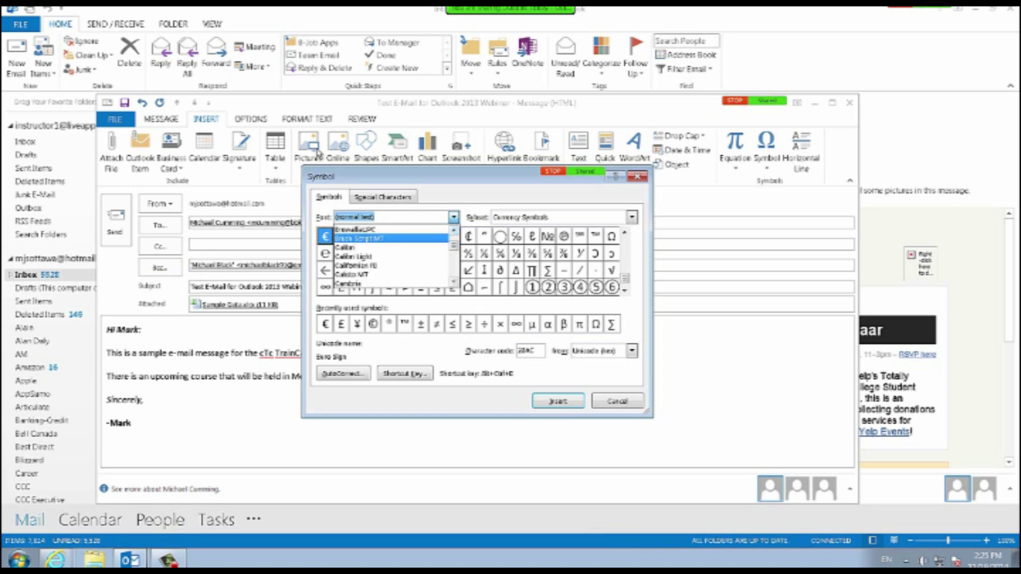
{"action": "left_click", "coordinate": [345, 247]}
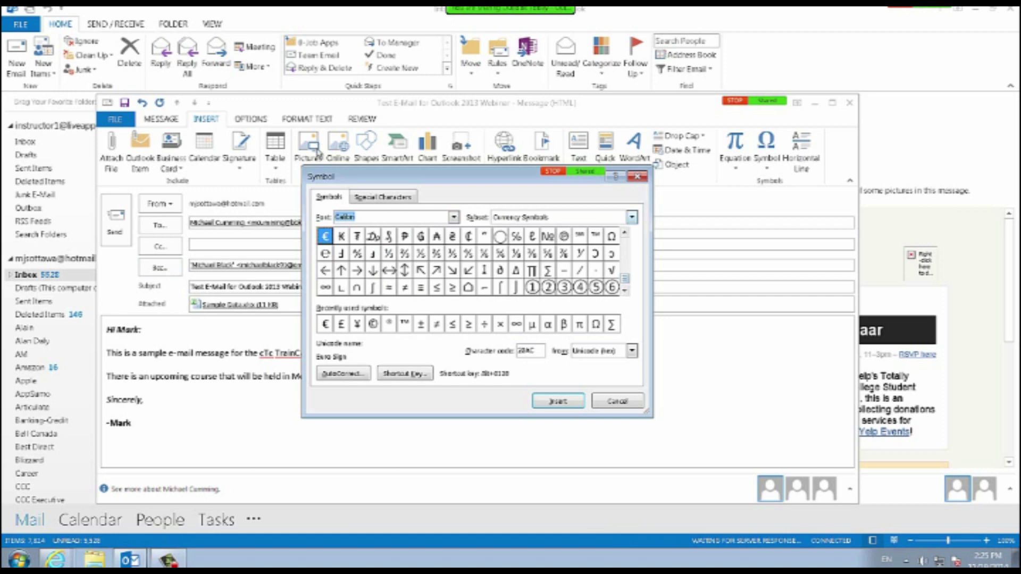
Pick é from the Latin-1 Supplement subset and insert it after 'Qu'.
{"action": "left_click", "coordinate": [631, 217]}
{"action": "scroll", "coordinate": [561, 257], "scroll_direction": "up", "scroll_amount": 5}
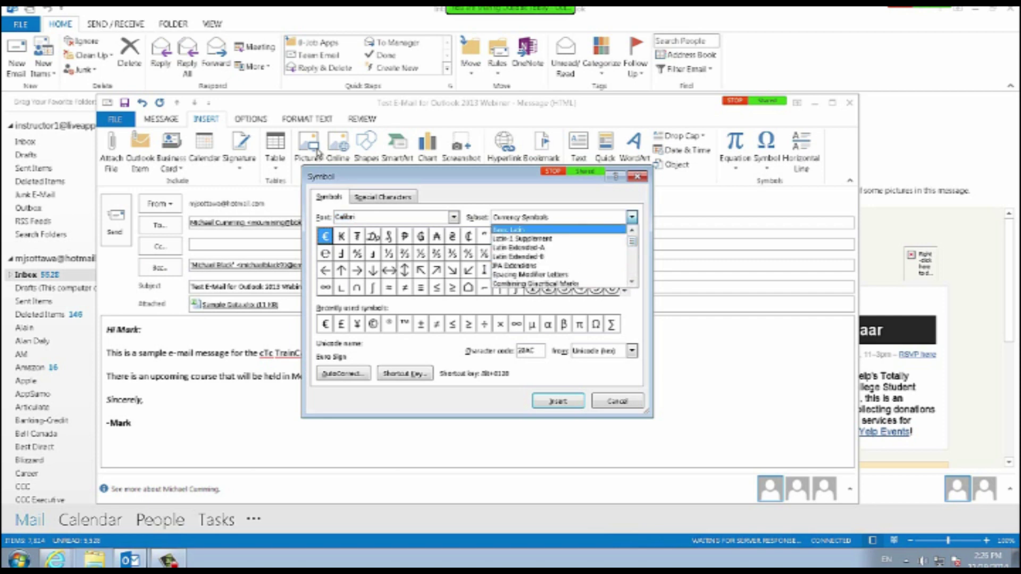
{"action": "left_click", "coordinate": [559, 229]}
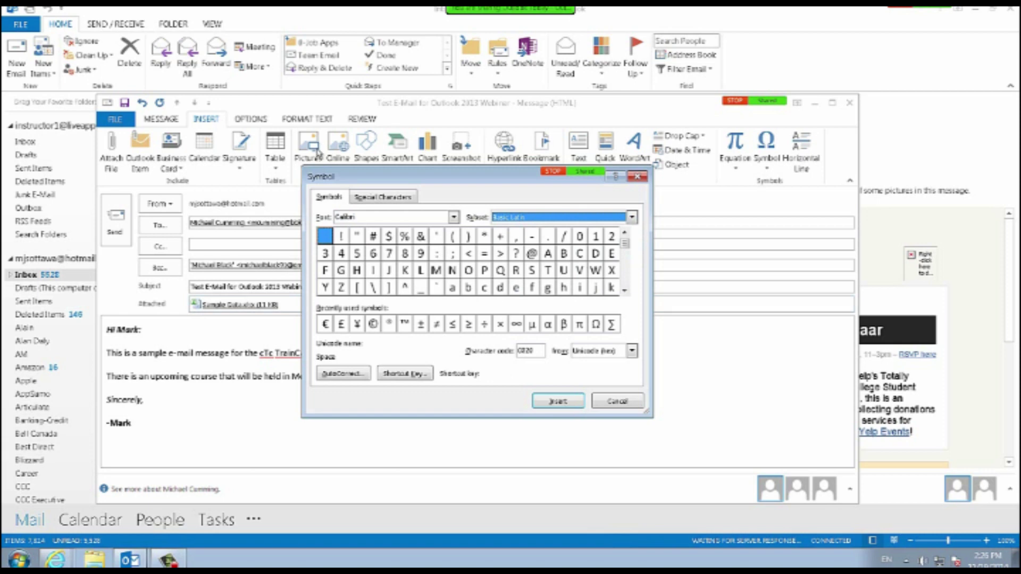
{"action": "left_click", "coordinate": [625, 291]}
{"action": "left_click", "coordinate": [625, 291]}
{"action": "left_click", "coordinate": [625, 291]}
{"action": "left_click", "coordinate": [625, 290]}
{"action": "key", "text": "Down"}
{"action": "key", "text": "Down"}
{"action": "key", "text": "Down"}
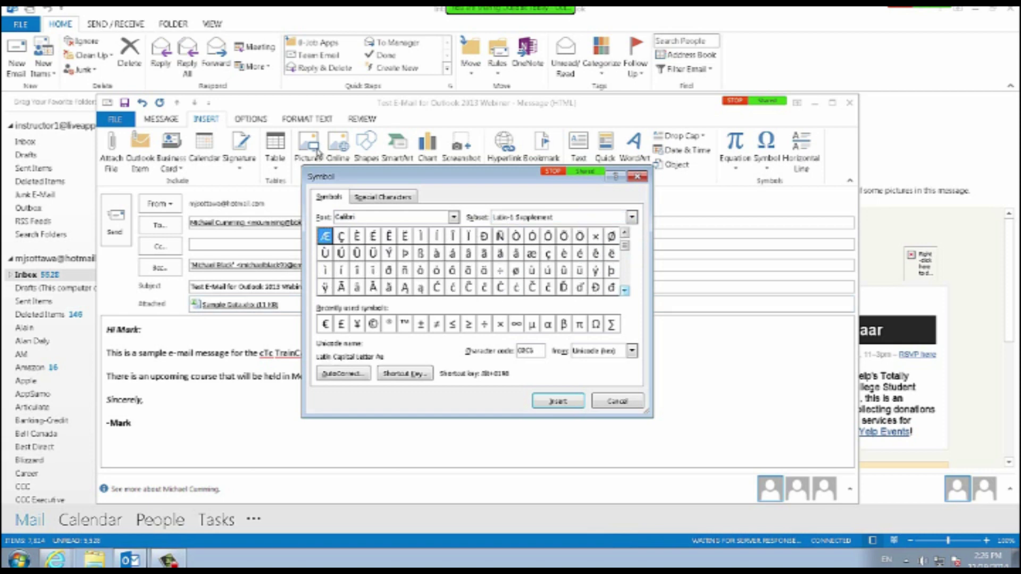
{"action": "left_click", "coordinate": [579, 254]}
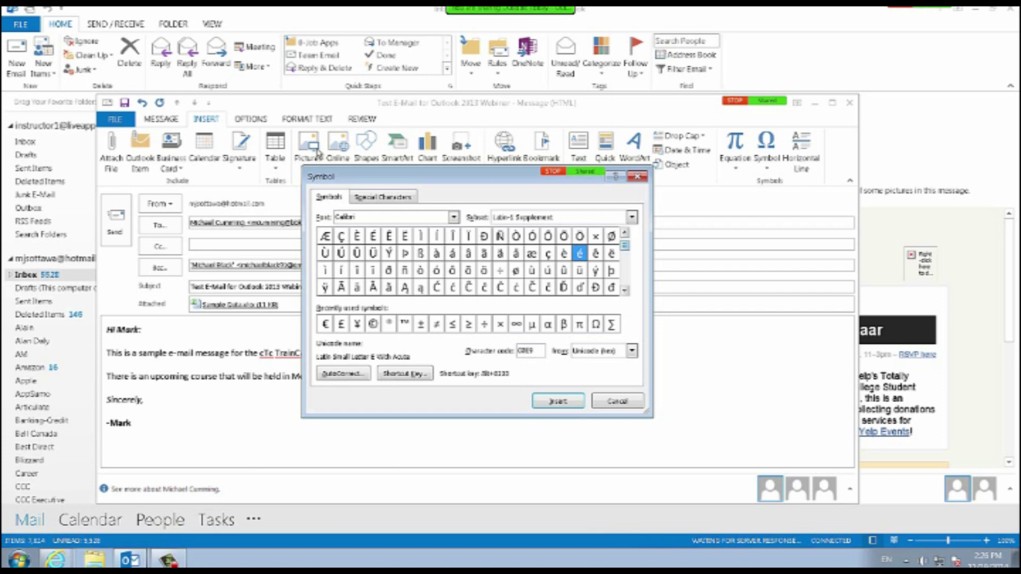
{"action": "key", "text": "Up"}
{"action": "key", "text": "Up"}
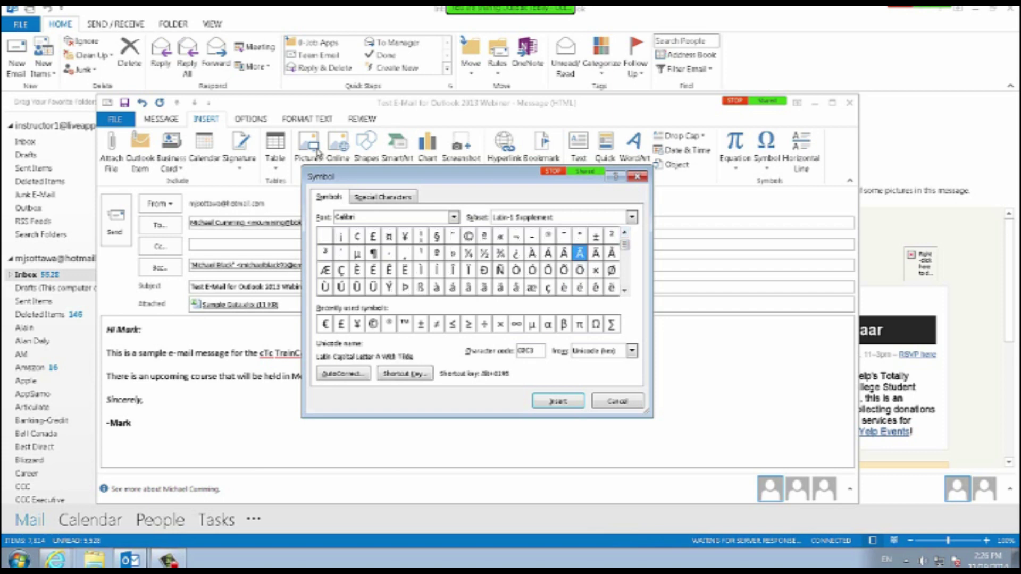
{"action": "key", "text": "Down"}
{"action": "key", "text": "Down"}
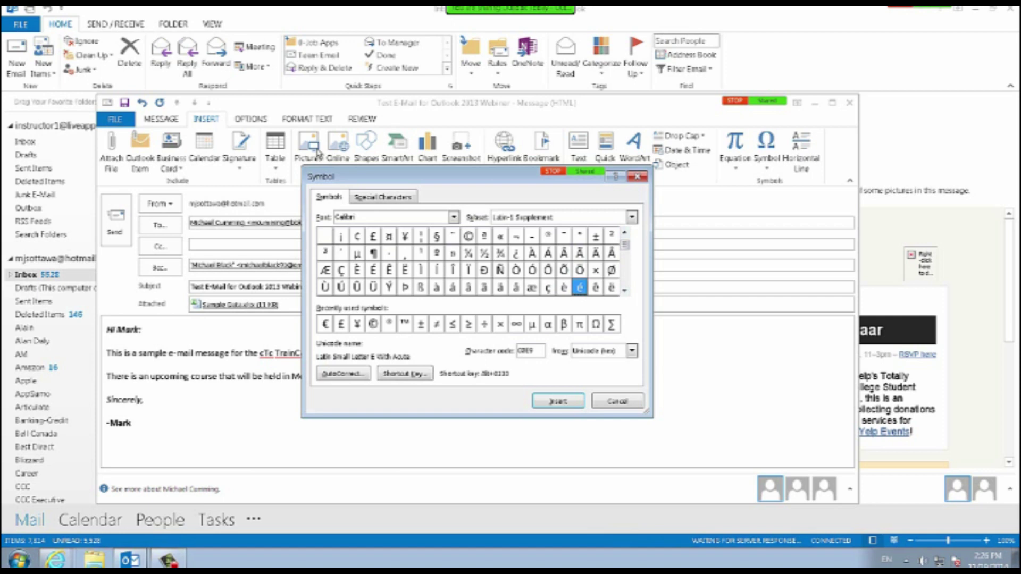
{"action": "key", "text": "Return"}
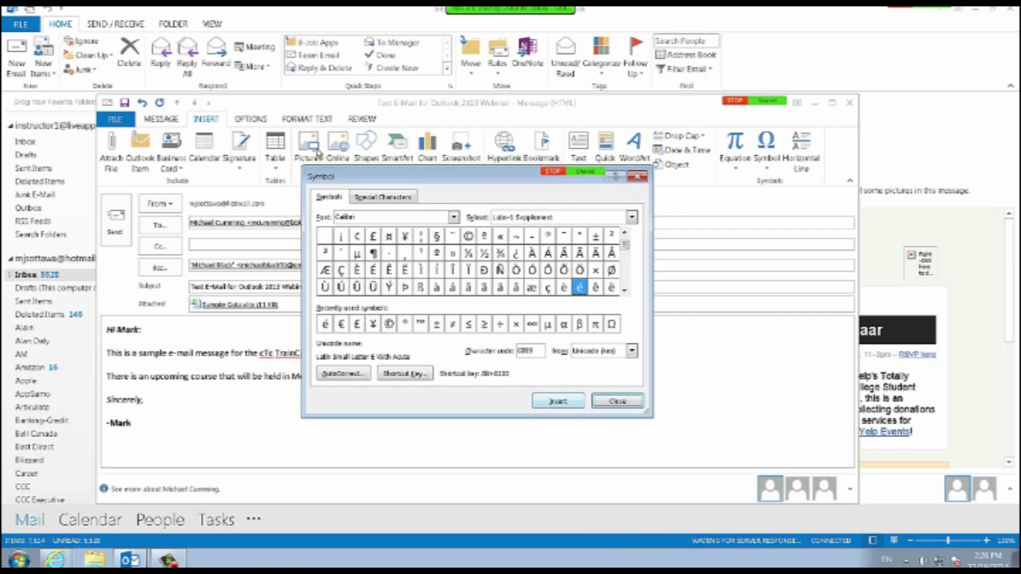
{"action": "key", "text": "Escape"}
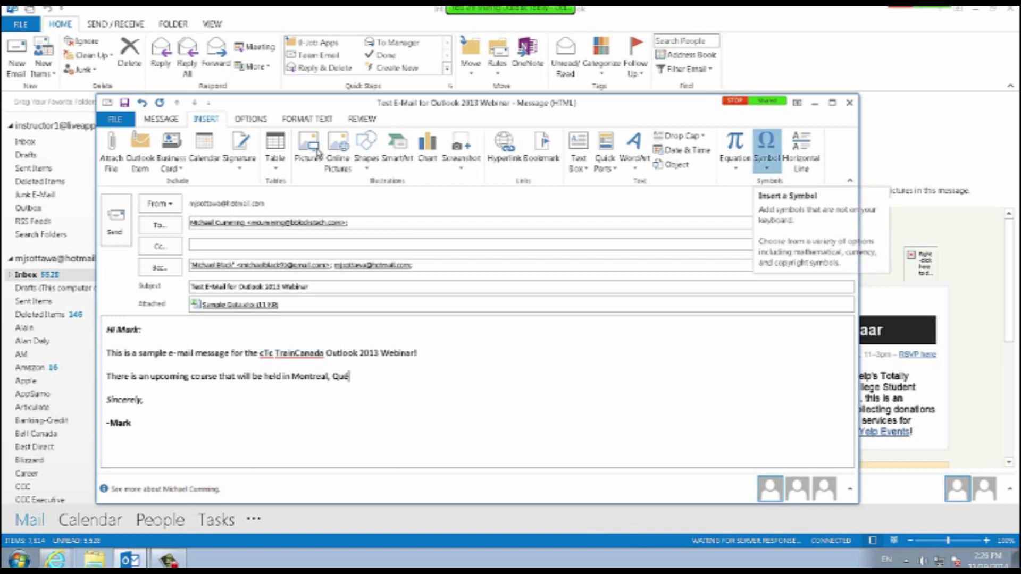
Glance at the Symbol list, then show the message's Options tab.
{"action": "left_click", "coordinate": [766, 152]}
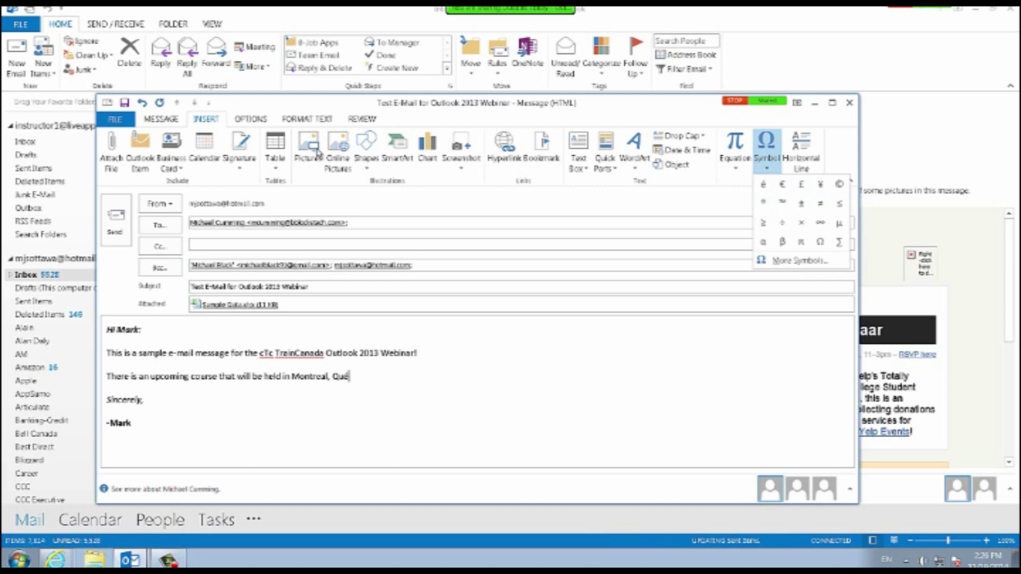
{"action": "left_click", "coordinate": [250, 119]}
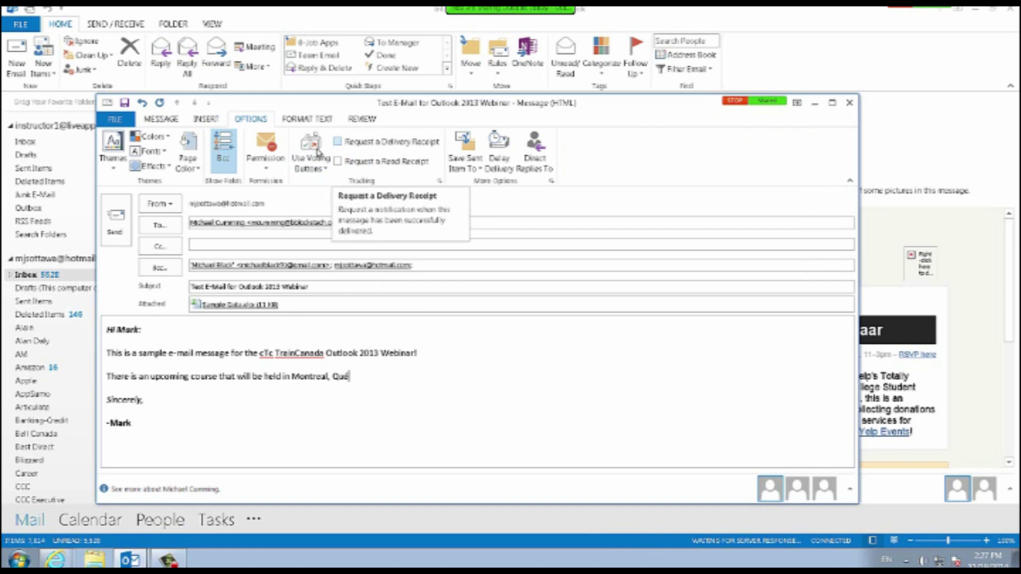
Turn on both Request a Delivery Receipt and Request a Read Receipt.
{"action": "left_click", "coordinate": [338, 142]}
{"action": "left_click", "coordinate": [338, 161]}
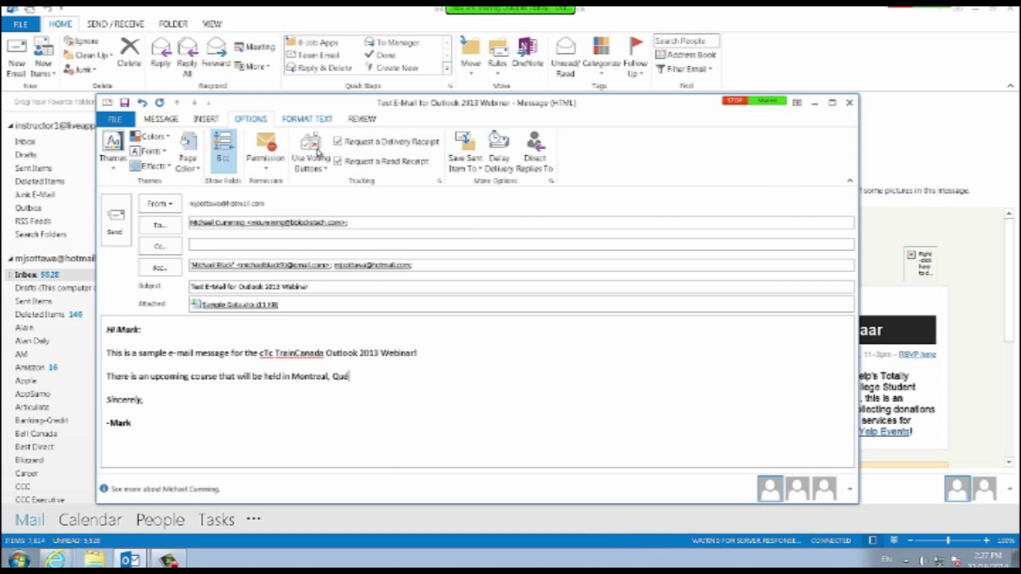
{"action": "scroll", "coordinate": [318, 154], "scroll_direction": "down", "scroll_amount": 1}
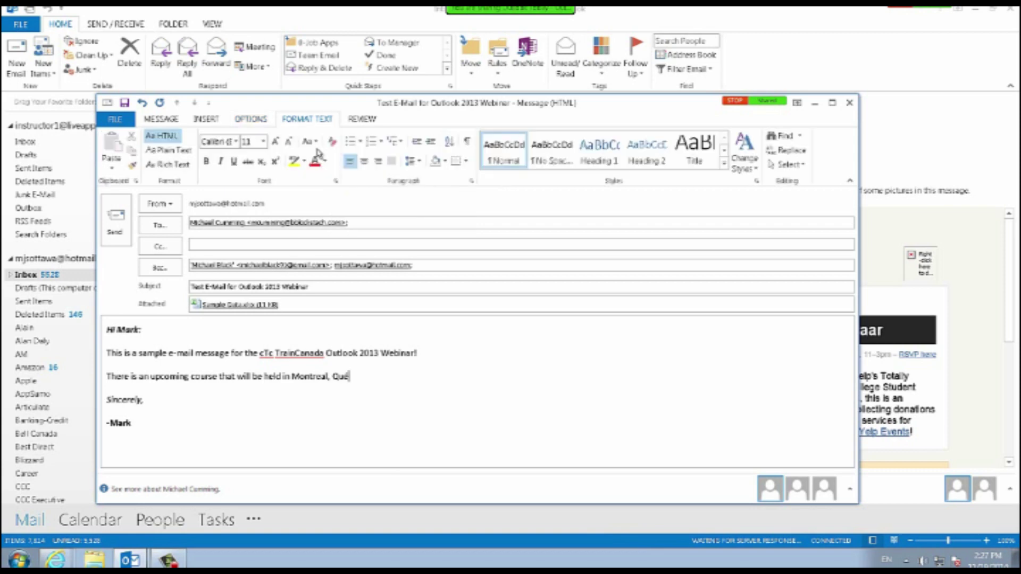
Look over the Format Text and Review tabs, then go back to the Message tab.
{"action": "scroll", "coordinate": [318, 153], "scroll_direction": "down", "scroll_amount": 1}
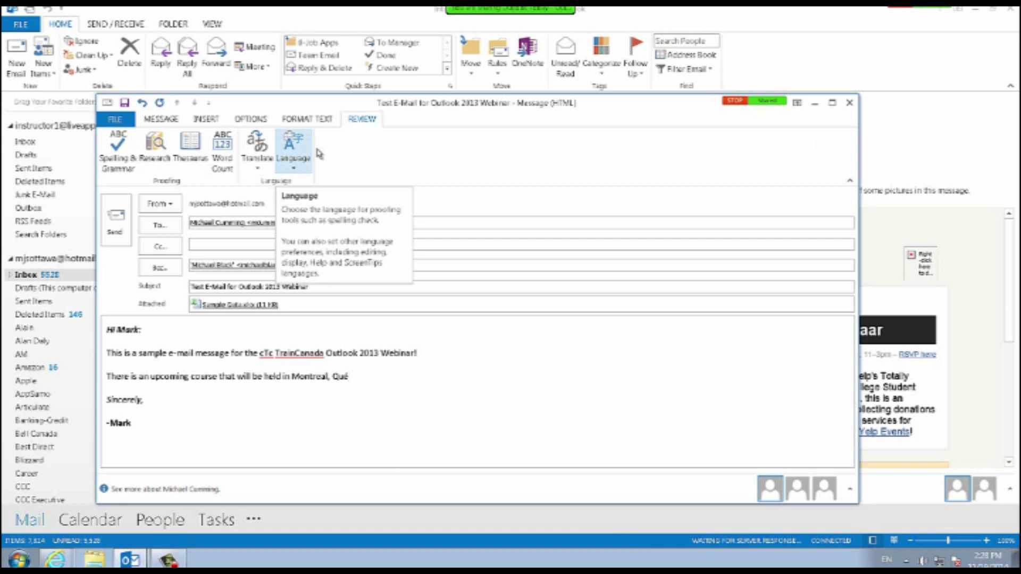
{"action": "left_click", "coordinate": [161, 119]}
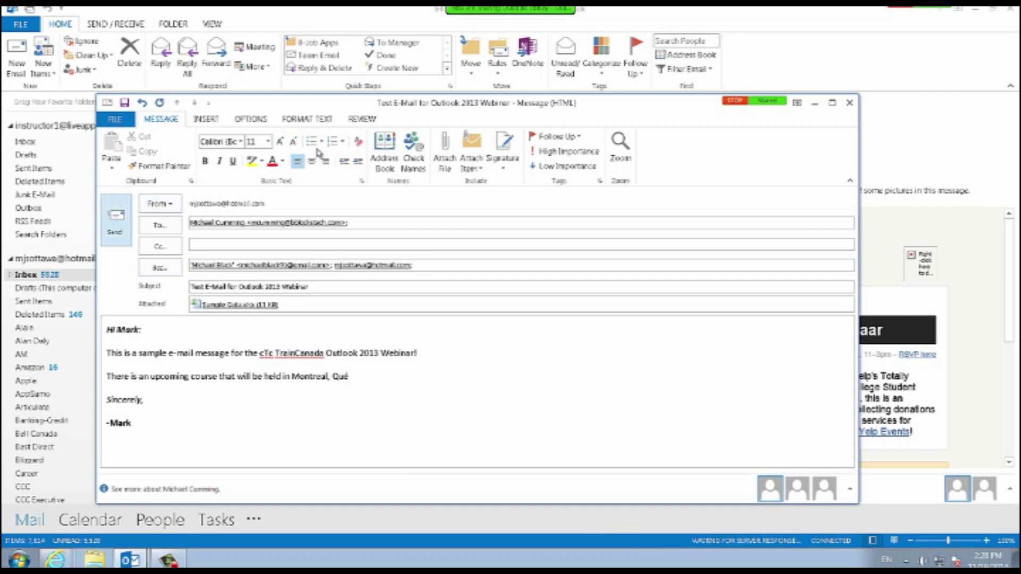
Send the test webinar email with Alt+S, then bring up the Send/Receive commands.
{"action": "key", "text": "alt+s"}
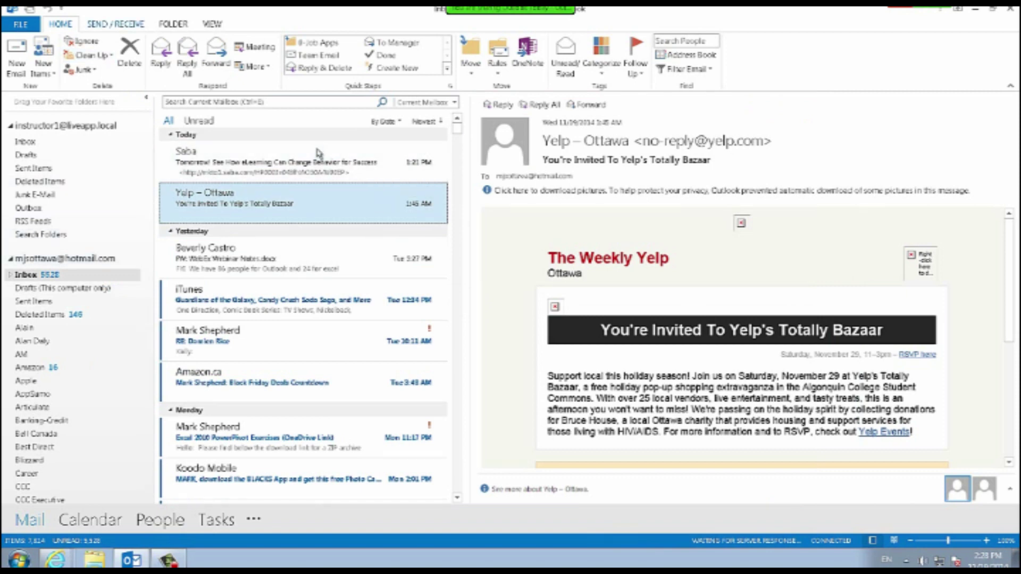
{"action": "key", "text": "alt+s"}
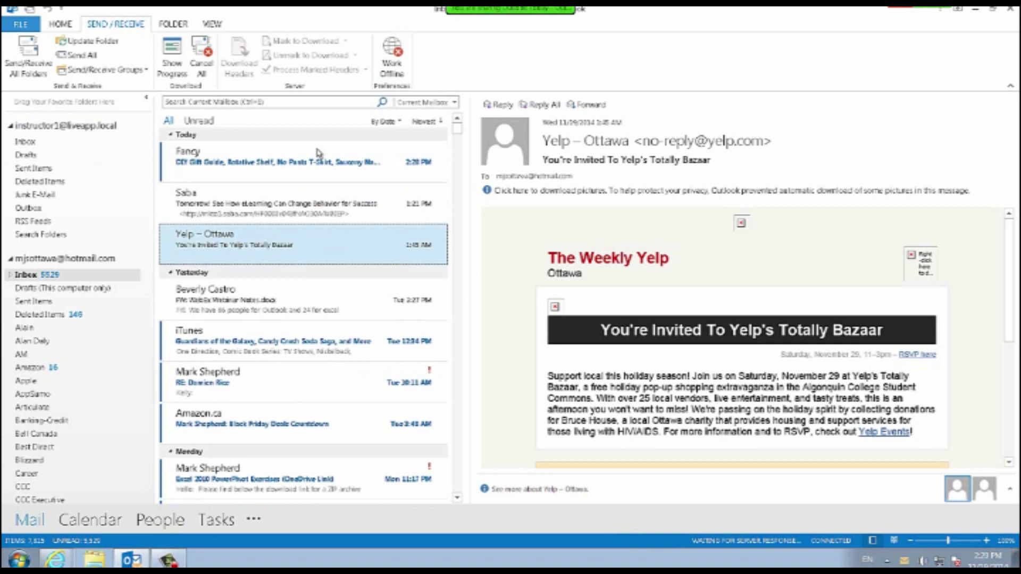
Open File > Options to reach the General settings page.
{"action": "key", "text": "alt+f"}
{"action": "key", "text": "Up"}
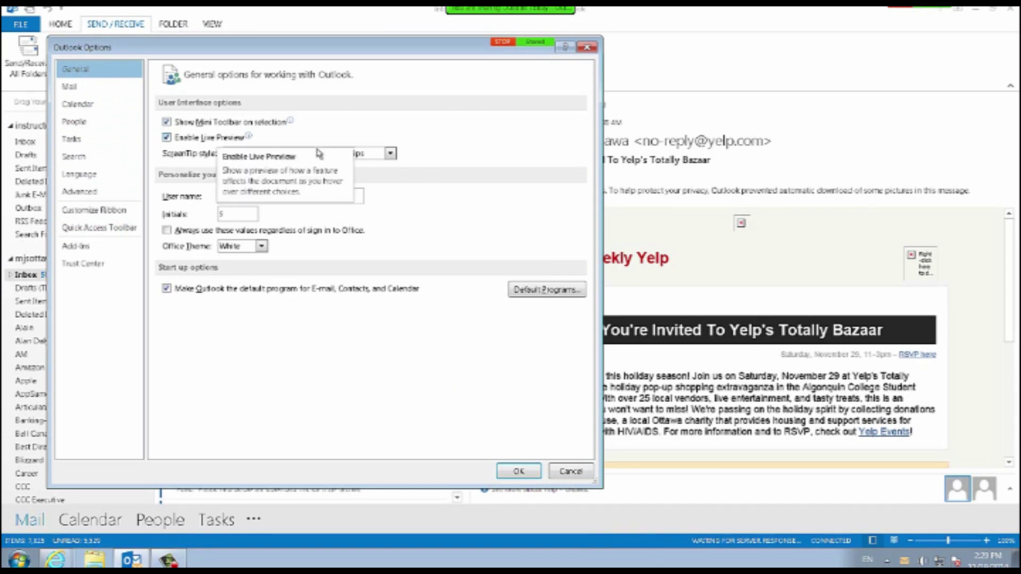
Set the User name to the instructor's full name and the Initials to their initials.
{"action": "double_click", "coordinate": [232, 196]}
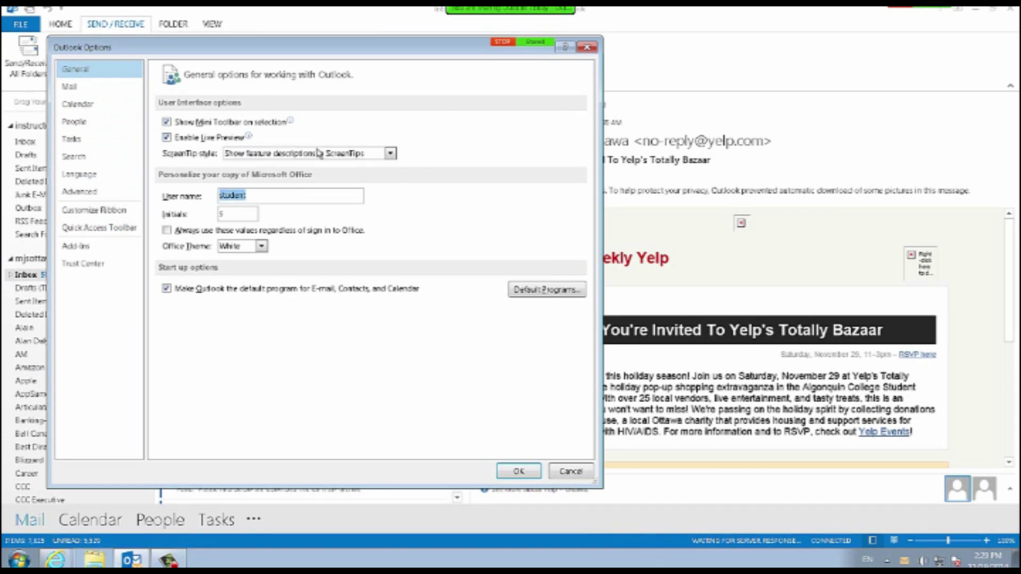
{"action": "type", "text": "Mark Shepherd"}
{"action": "key", "text": "Tab"}
{"action": "type", "text": "MS"}
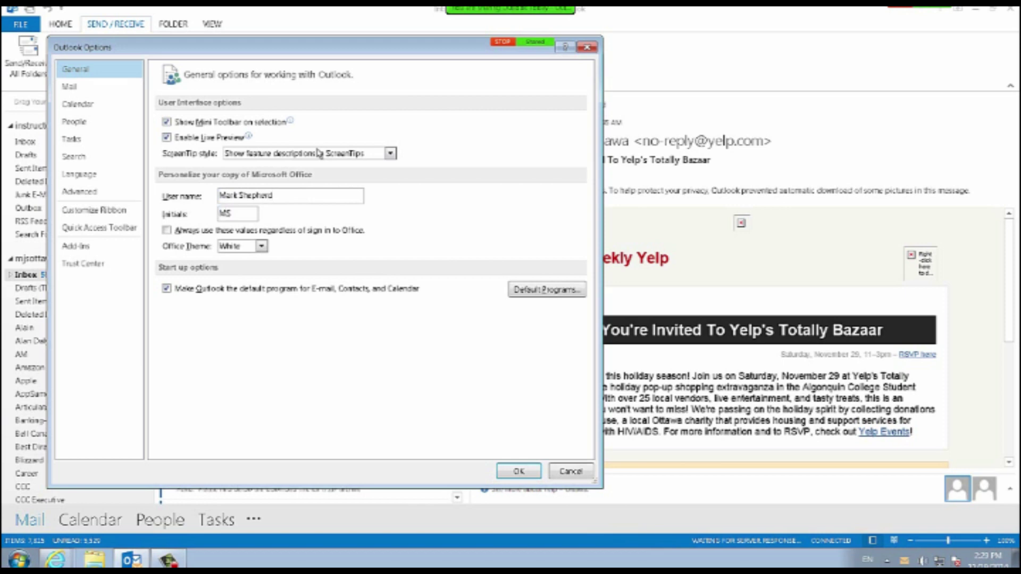
{"action": "key", "text": "shift+Tab"}
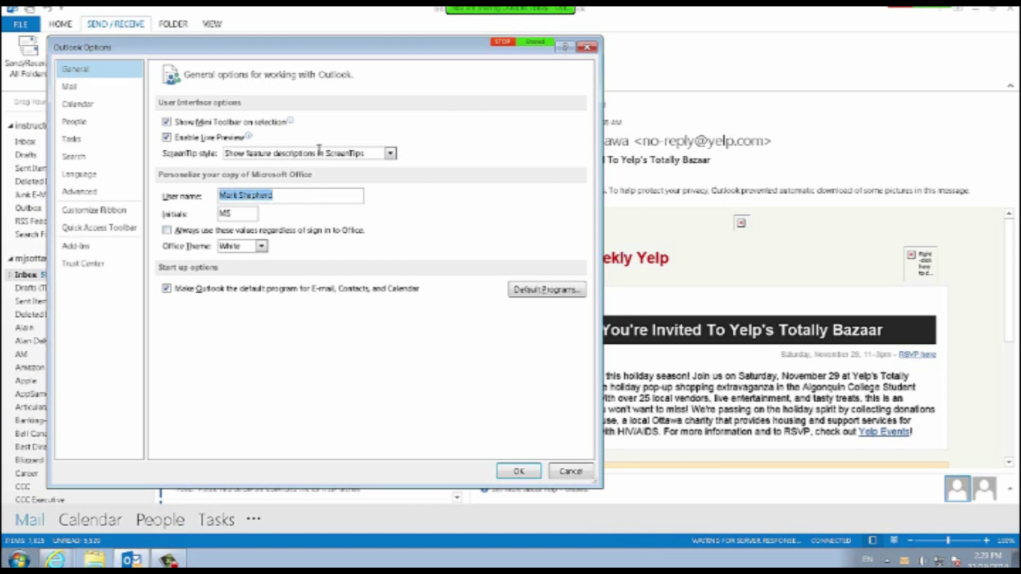
{"action": "key", "text": "End"}
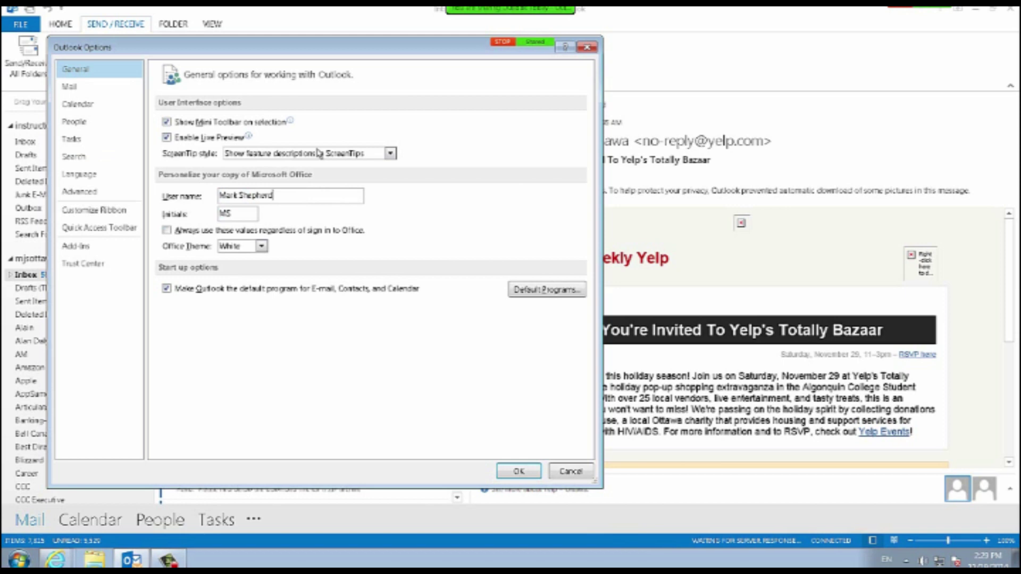
Open the Signatures and Stationery dialog from the Mail options page.
{"action": "left_click", "coordinate": [99, 87]}
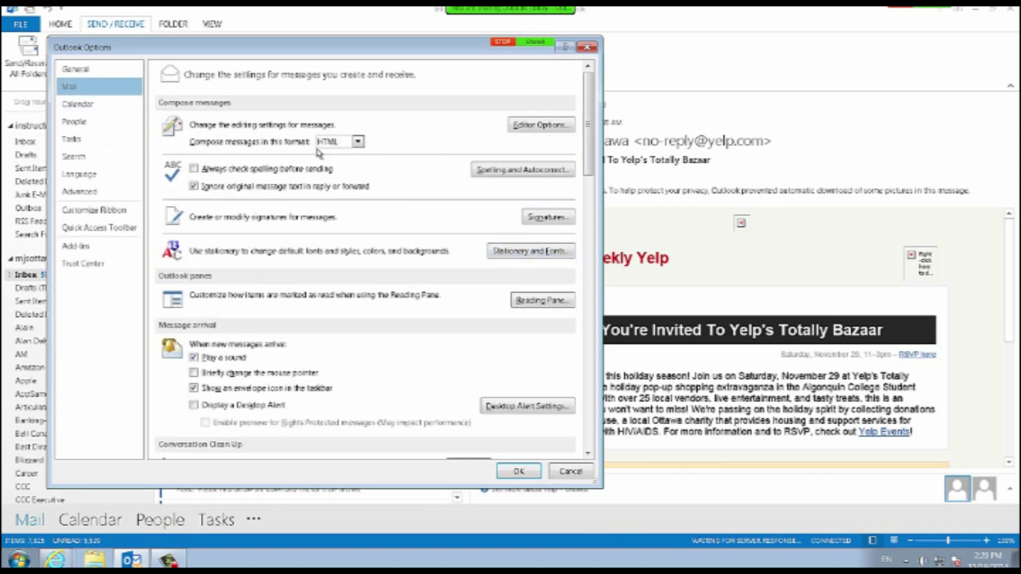
{"action": "scroll", "coordinate": [318, 152], "scroll_direction": "down", "scroll_amount": 4}
{"action": "scroll", "coordinate": [318, 152], "scroll_direction": "up", "scroll_amount": 3}
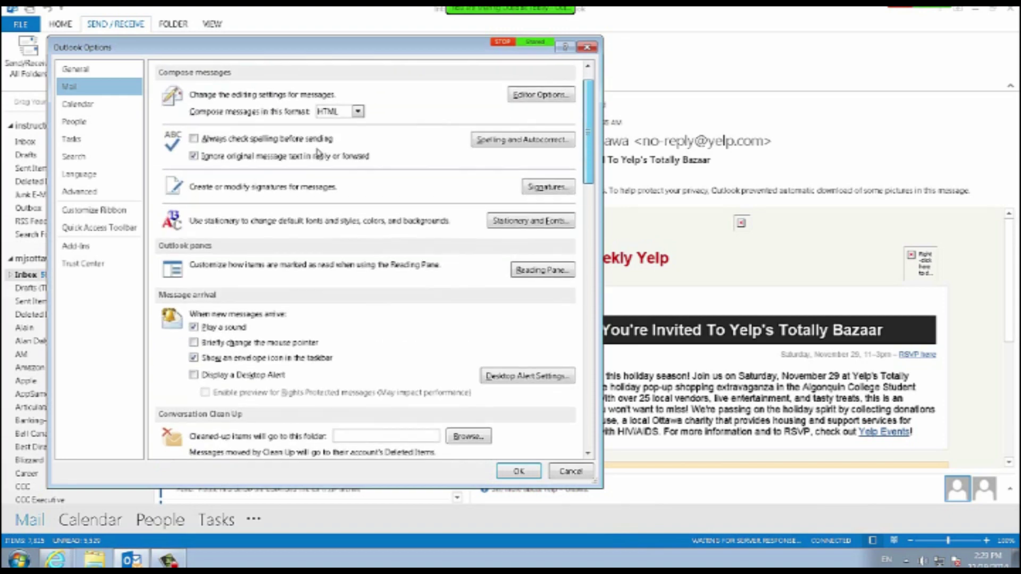
{"action": "scroll", "coordinate": [318, 152], "scroll_direction": "down", "scroll_amount": 10}
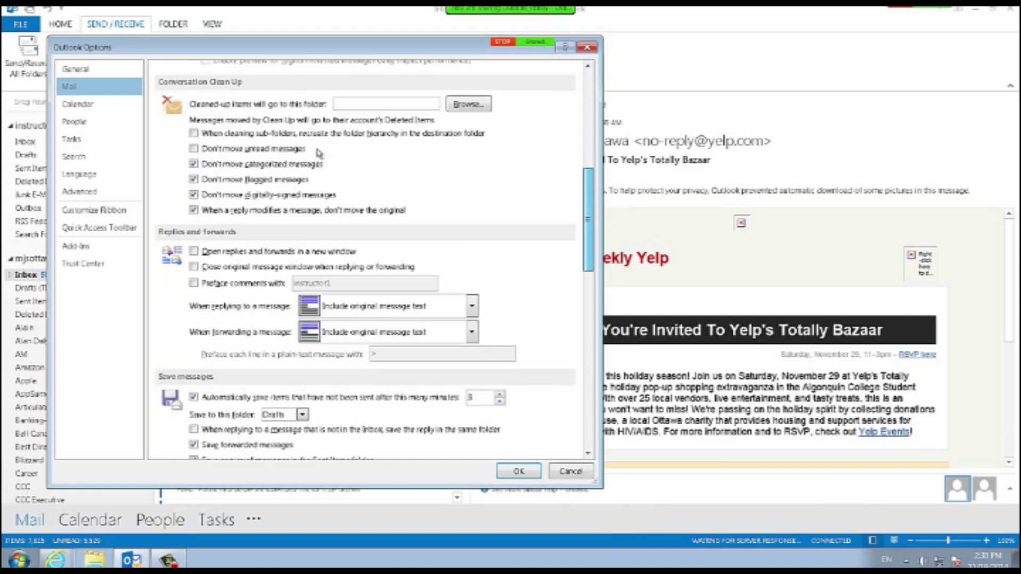
{"action": "scroll", "coordinate": [318, 152], "scroll_direction": "down", "scroll_amount": 10}
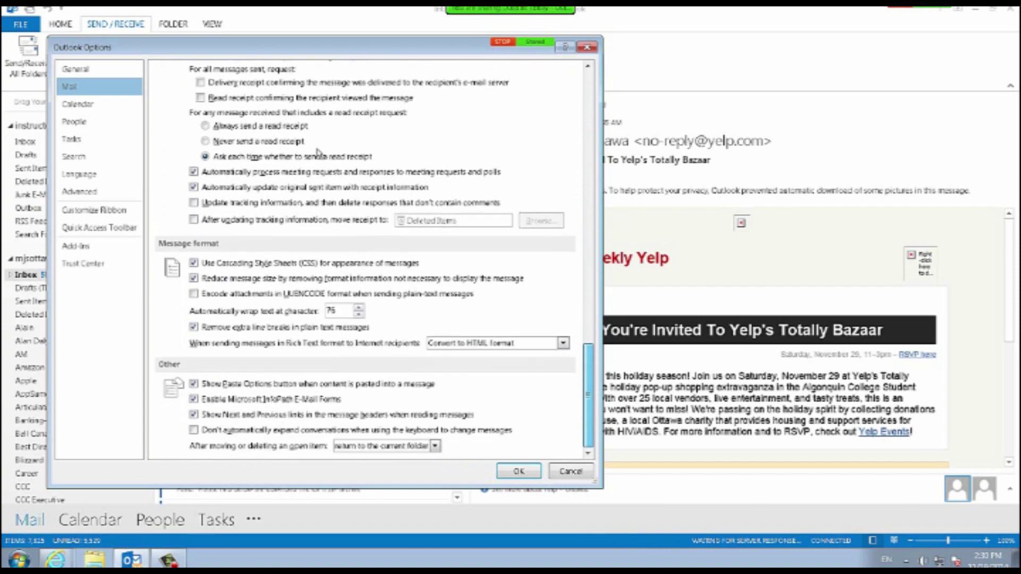
{"action": "scroll", "coordinate": [318, 153], "scroll_direction": "up", "scroll_amount": 20}
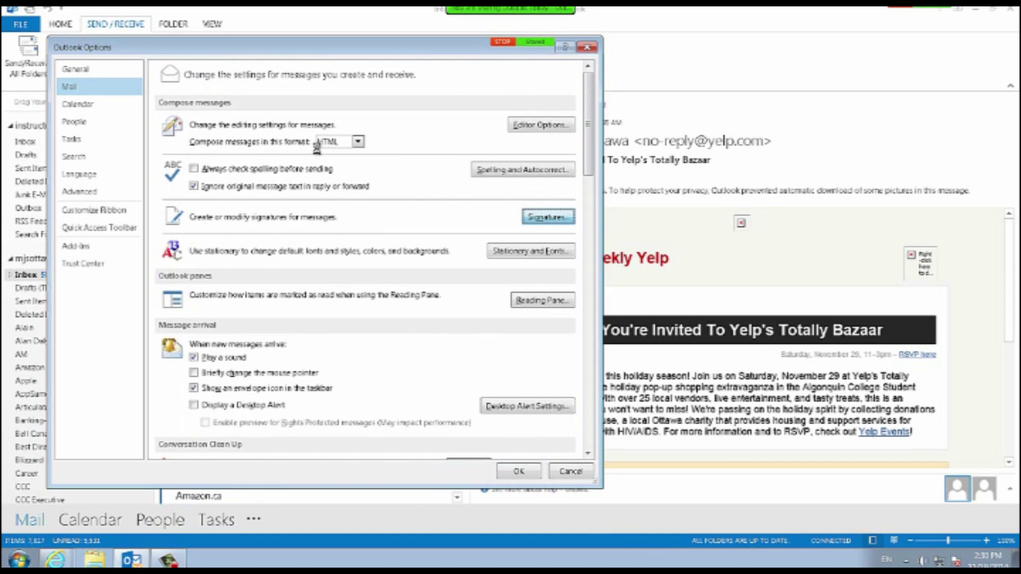
{"action": "key", "text": "Return"}
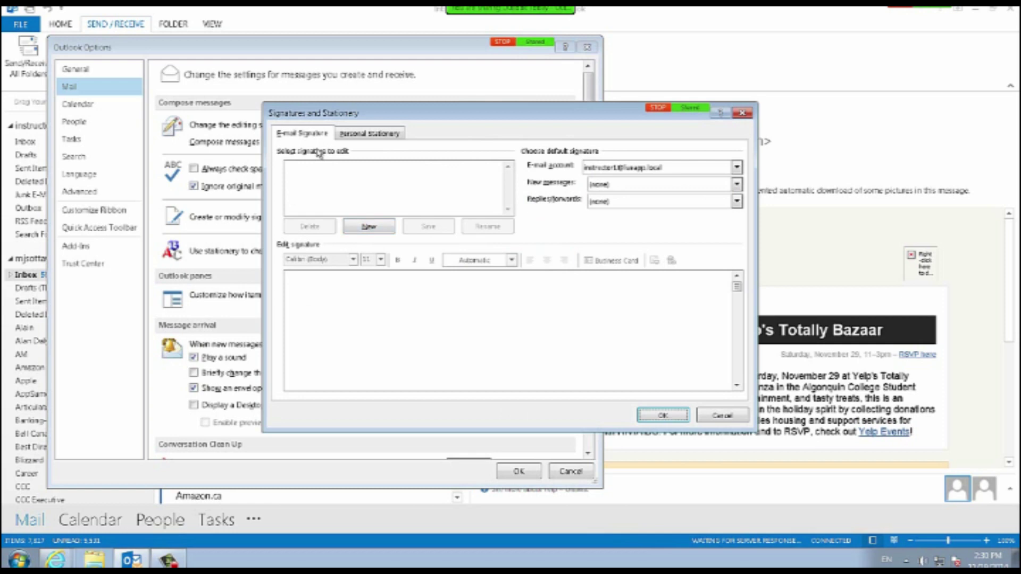
Create a new signature named 'Hotmail Signature' for the Hotmail account.
{"action": "left_click", "coordinate": [737, 168]}
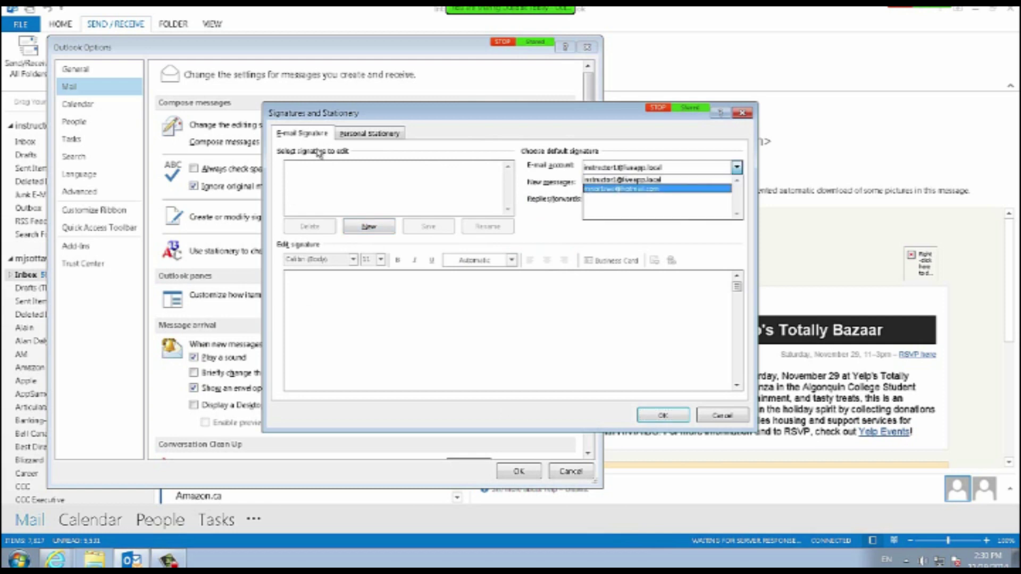
{"action": "left_click", "coordinate": [654, 190]}
{"action": "left_click", "coordinate": [369, 227]}
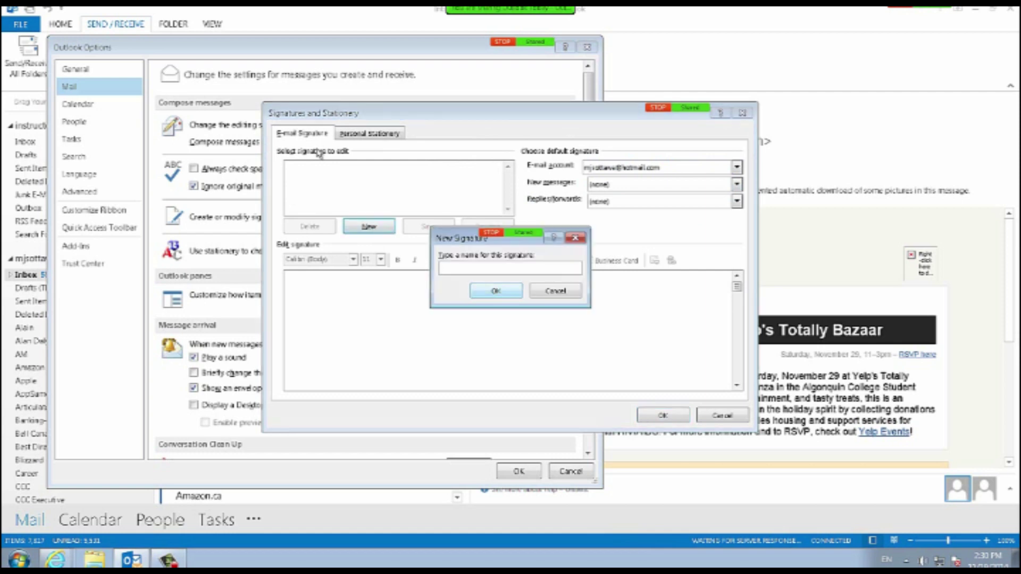
{"action": "type", "text": "Hotmail Signature"}
{"action": "key", "text": "Return"}
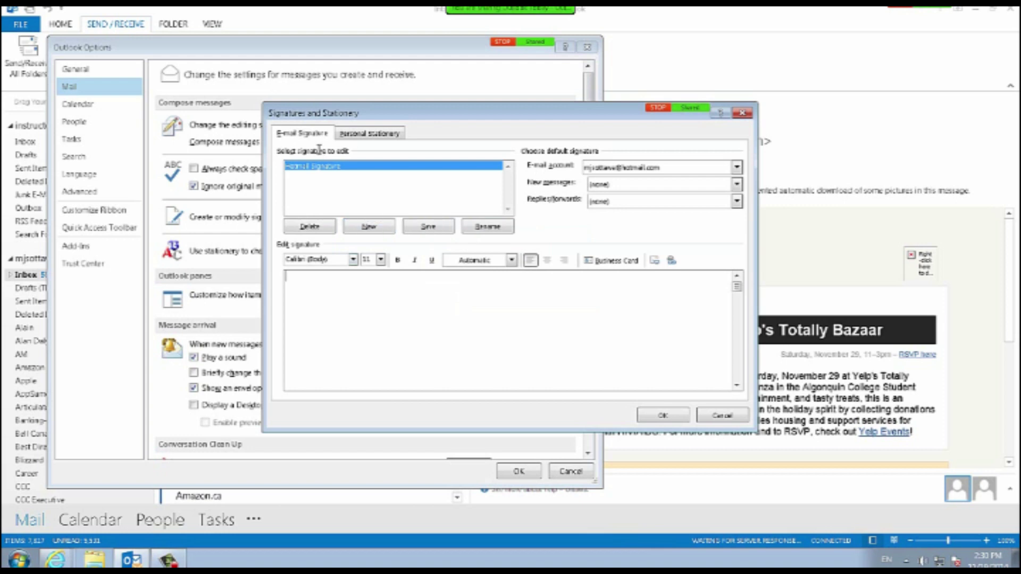
Type the instructor's name and title, then 'Ottawa, Canada' followed by the e-mail address on one line.
{"action": "type", "text": "Mark S"}
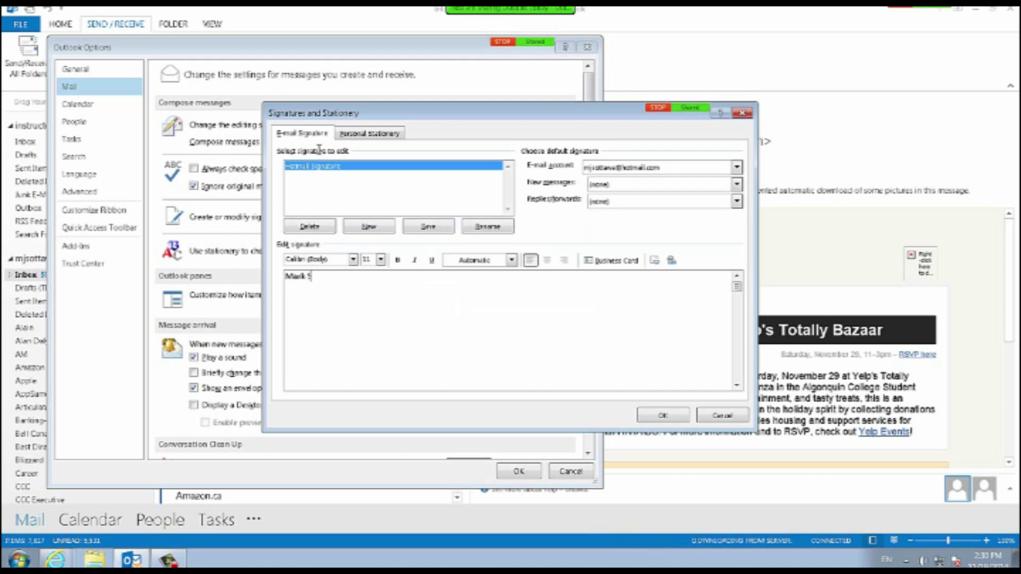
{"action": "type", "text": "hepherd, certified Microsoft Professional Instructor"}
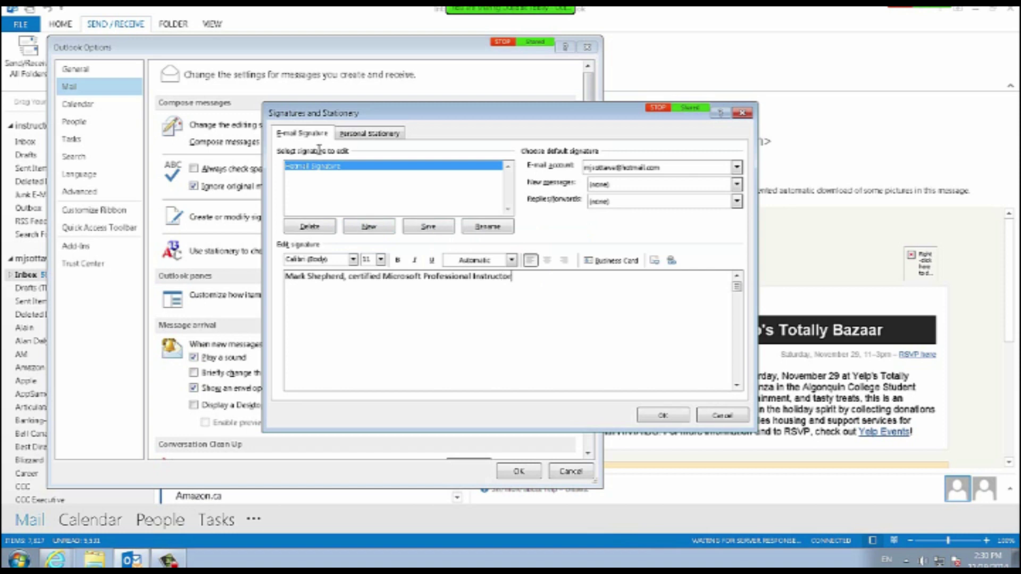
{"action": "key", "text": "Return"}
{"action": "type", "text": "Ottawa, Canada"}
{"action": "key", "text": "Return"}
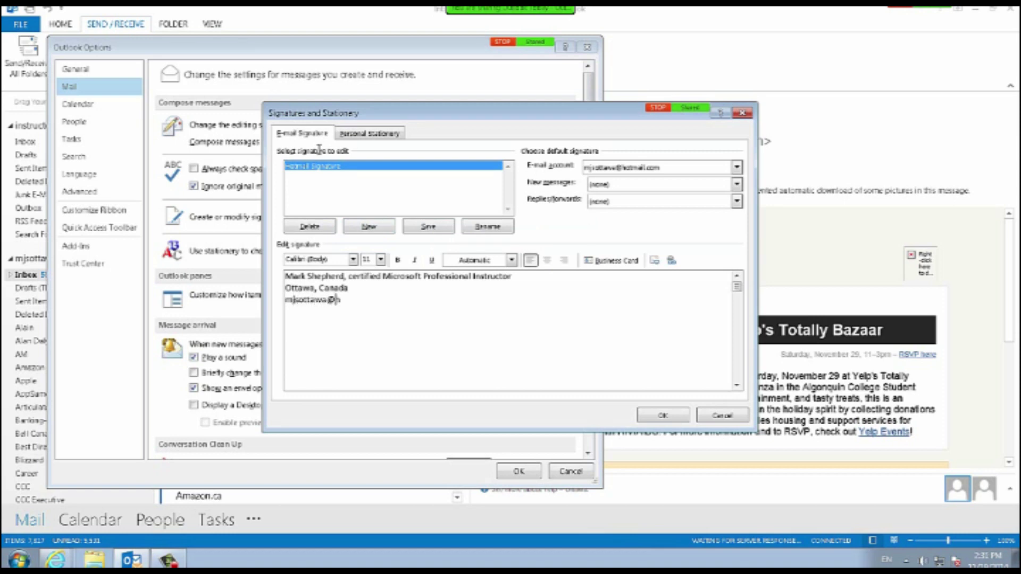
{"action": "key", "text": "Up"}
{"action": "type", "text": "-"}
{"action": "key", "text": "Delete"}
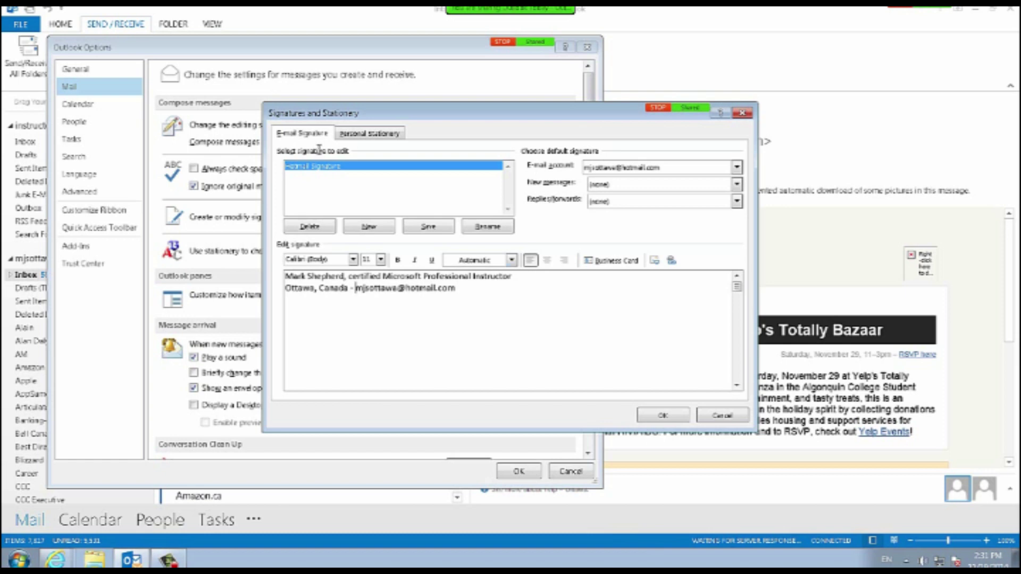
Make the first signature line 16 pt, with the name bold and the job title italic.
{"action": "left_click_drag", "start_coordinate": [513, 277], "coordinate": [285, 277]}
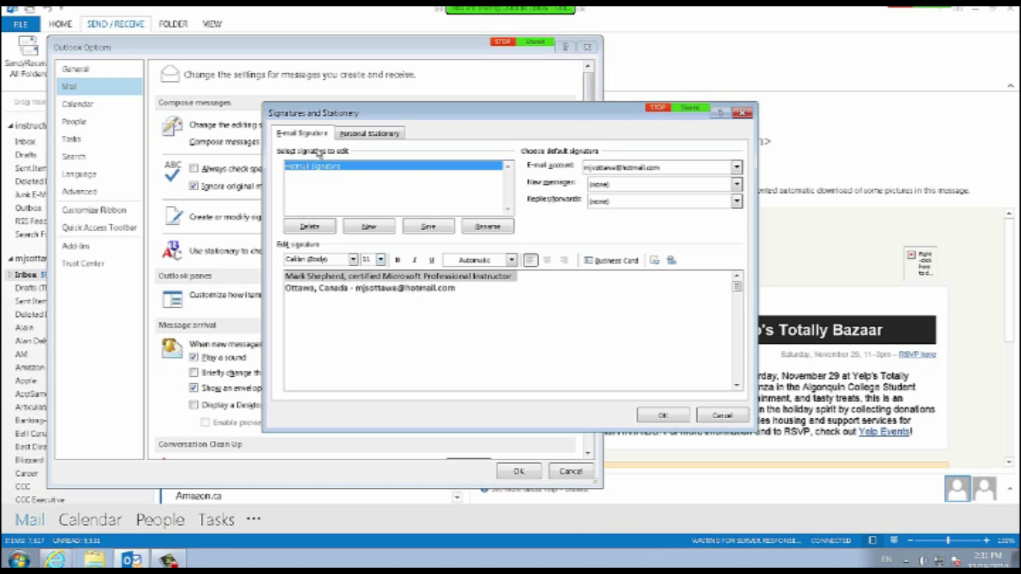
{"action": "left_click", "coordinate": [381, 260]}
{"action": "left_click", "coordinate": [366, 326]}
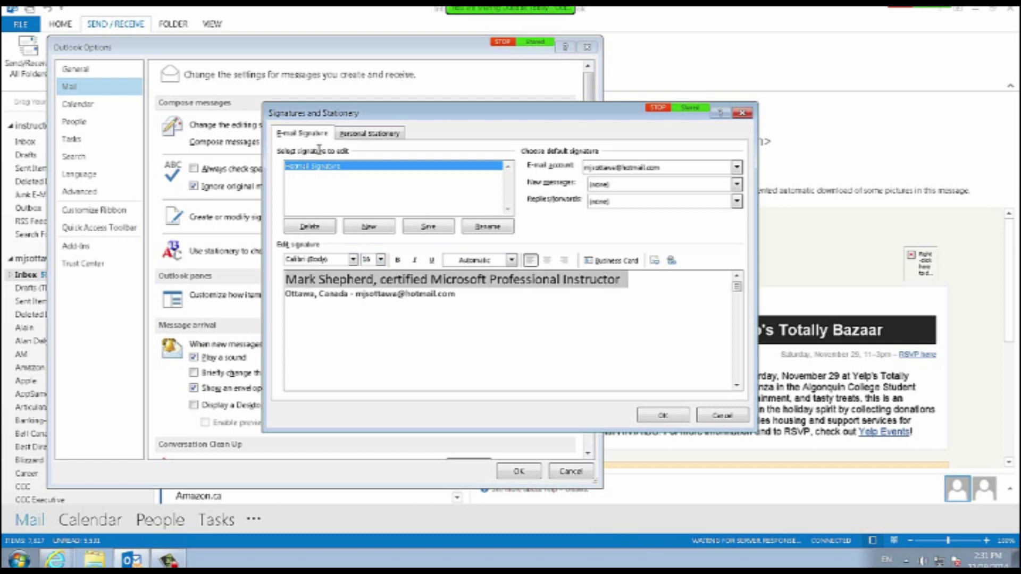
{"action": "left_click", "coordinate": [354, 279]}
{"action": "left_click_drag", "start_coordinate": [375, 279], "coordinate": [286, 279]}
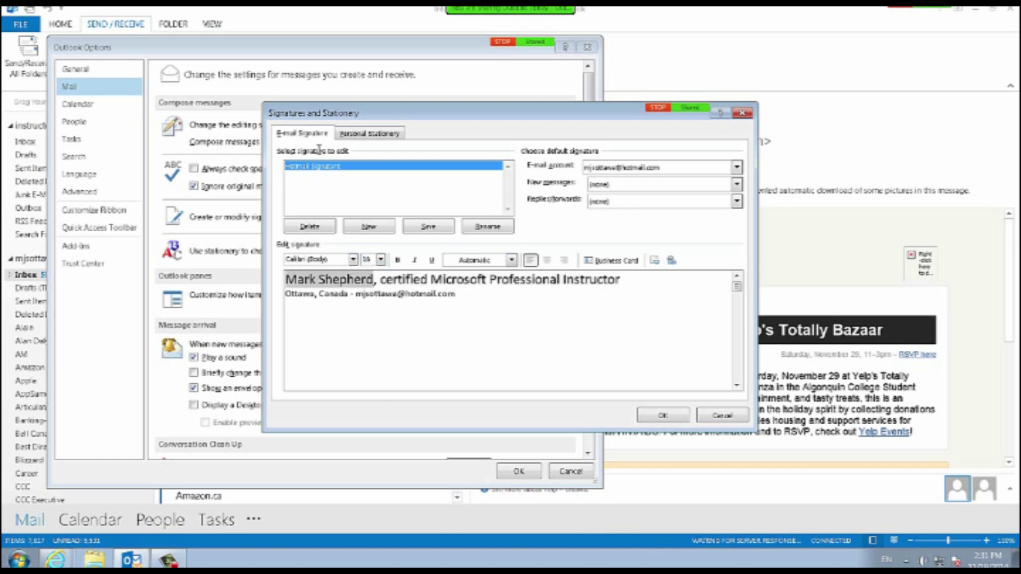
{"action": "left_click", "coordinate": [415, 260]}
{"action": "left_click", "coordinate": [397, 260]}
{"action": "left_click_drag", "start_coordinate": [383, 279], "coordinate": [623, 280]}
{"action": "left_click", "coordinate": [414, 260]}
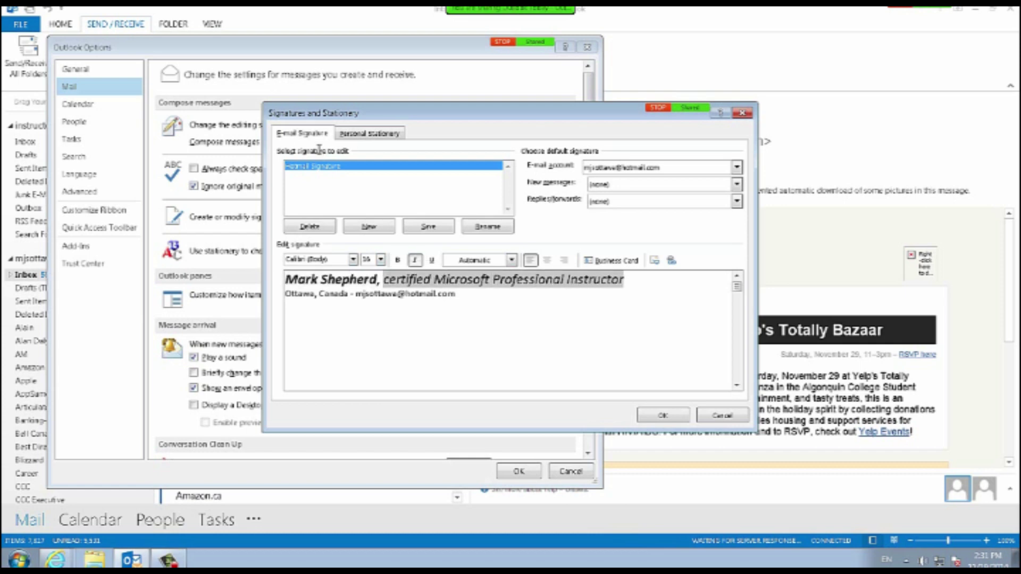
{"action": "left_click", "coordinate": [340, 293]}
Make the second line 14 pt with the city bold and the e-mail italic, and un-italicise the name.
{"action": "left_click_drag", "start_coordinate": [456, 293], "coordinate": [286, 294]}
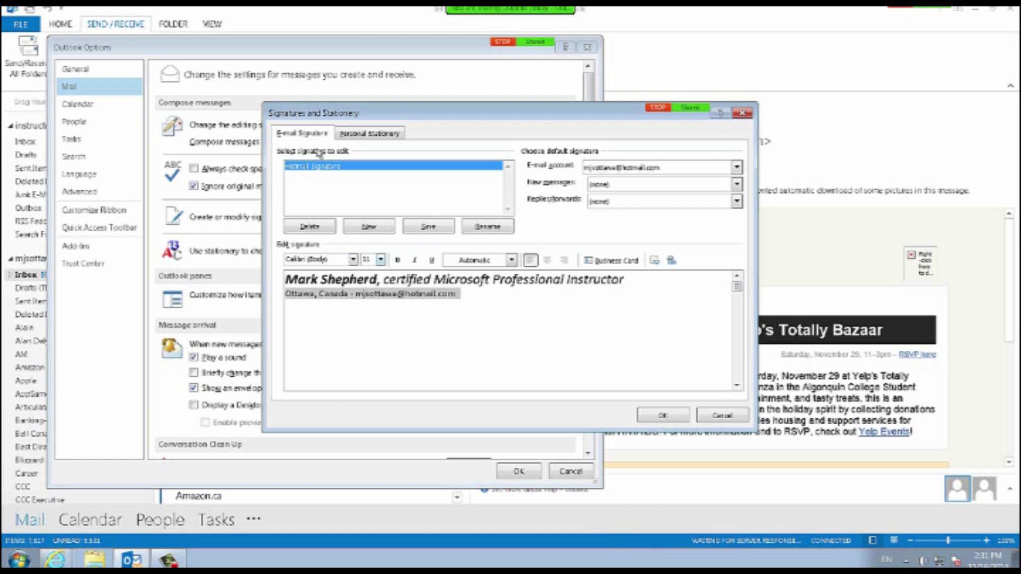
{"action": "left_click", "coordinate": [381, 260]}
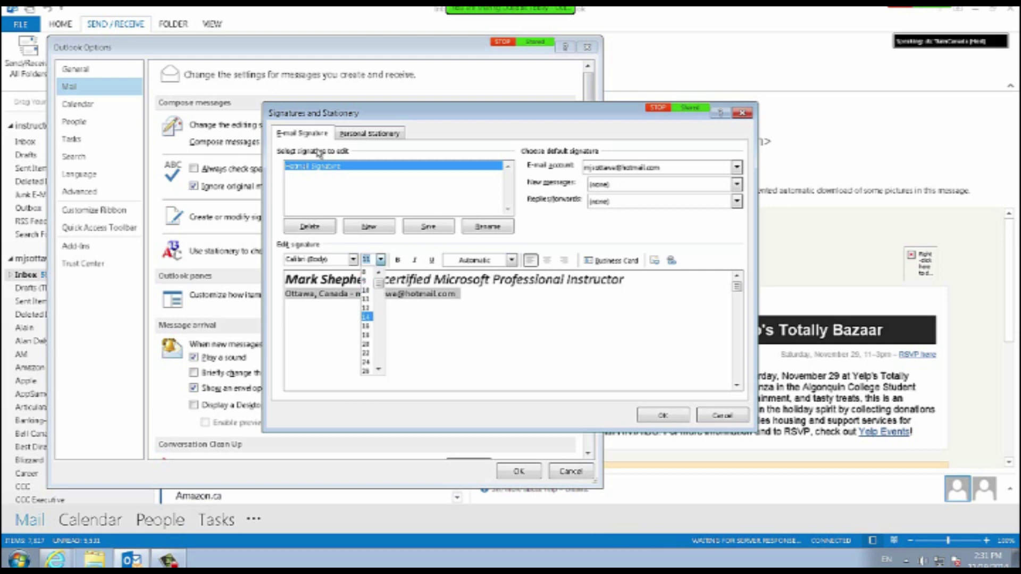
{"action": "left_click", "coordinate": [366, 317]}
{"action": "left_click", "coordinate": [328, 295]}
{"action": "left_click_drag", "start_coordinate": [365, 295], "coordinate": [286, 295]}
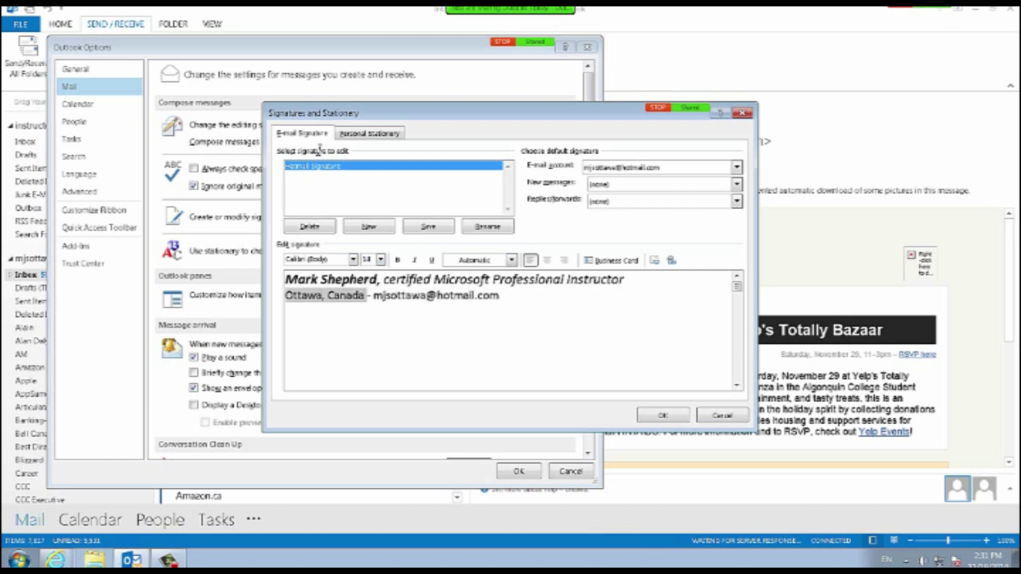
{"action": "left_click", "coordinate": [398, 260]}
{"action": "left_click_drag", "start_coordinate": [475, 295], "coordinate": [501, 296]}
{"action": "left_click", "coordinate": [415, 260]}
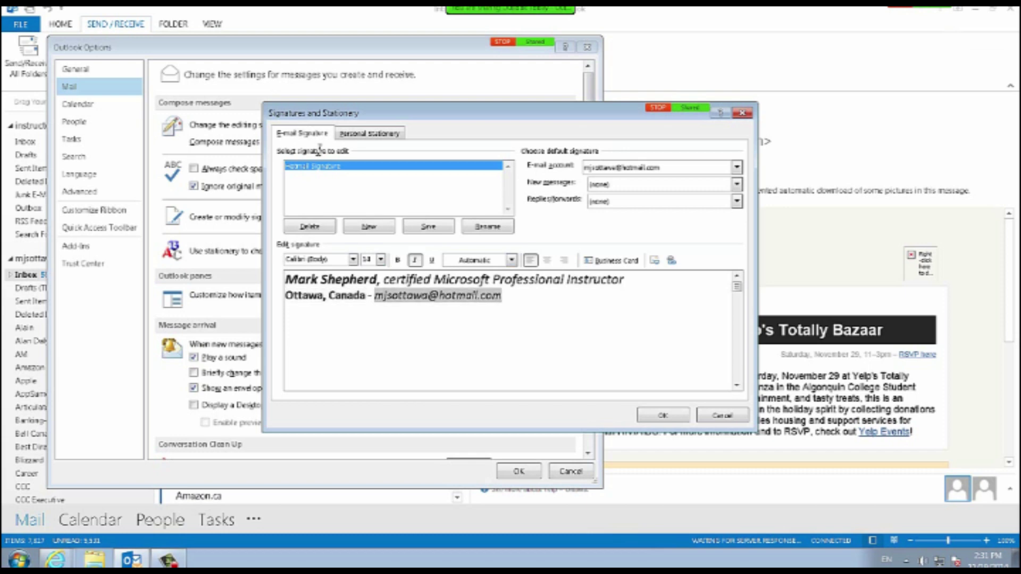
{"action": "left_click", "coordinate": [404, 320]}
{"action": "left_click_drag", "start_coordinate": [376, 280], "coordinate": [286, 280]}
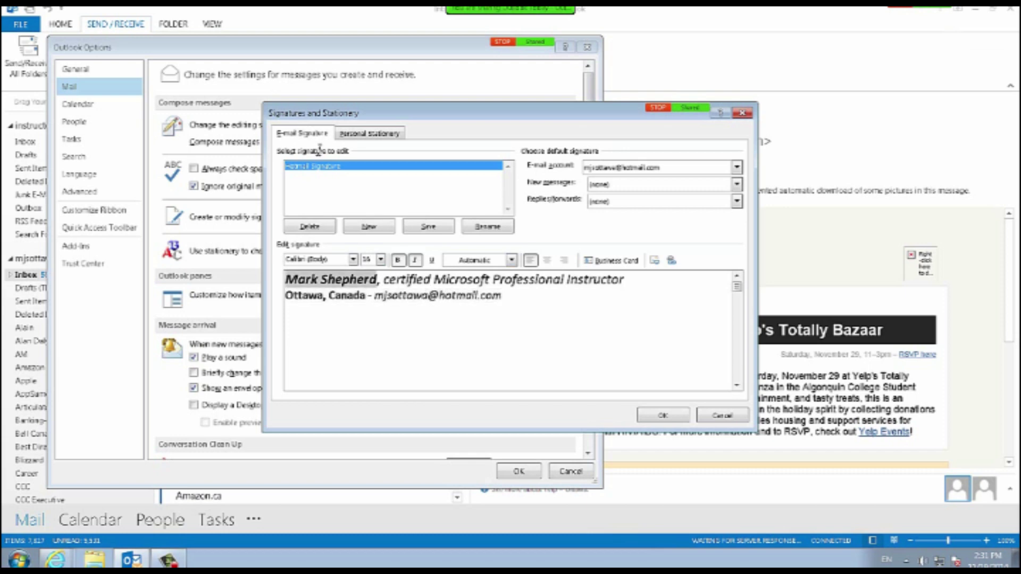
{"action": "left_click", "coordinate": [415, 260]}
{"action": "left_click", "coordinate": [503, 295]}
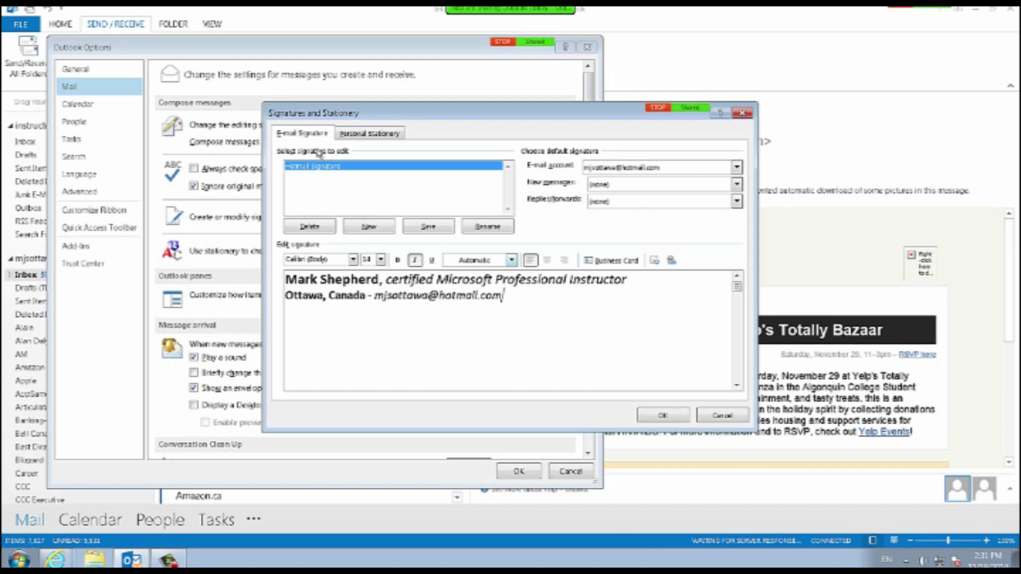
Select the name and bring up the font colour choices for it.
{"action": "left_click", "coordinate": [512, 260]}
{"action": "left_click", "coordinate": [585, 324]}
{"action": "left_click_drag", "start_coordinate": [379, 279], "coordinate": [285, 279]}
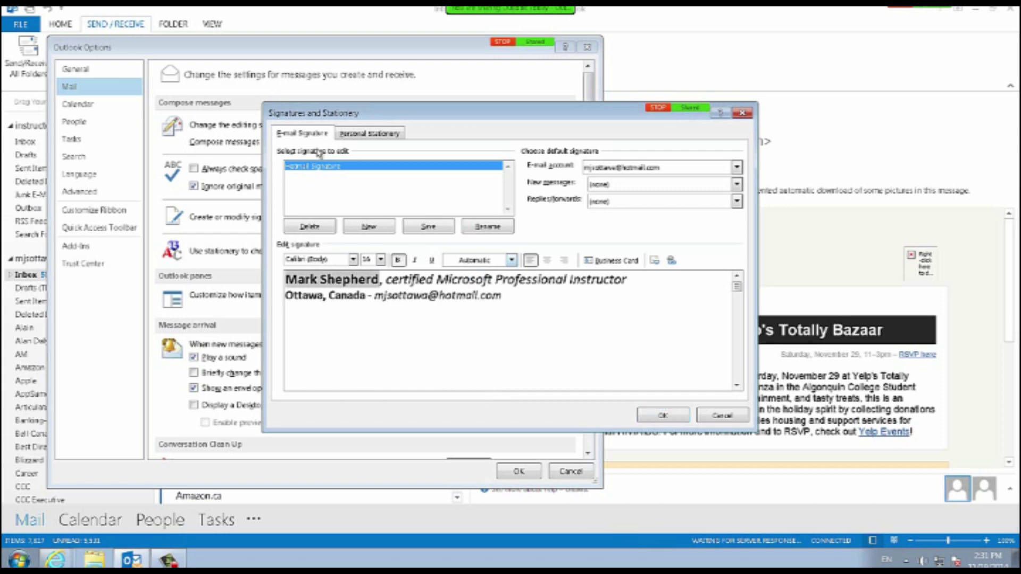
{"action": "left_click", "coordinate": [512, 260]}
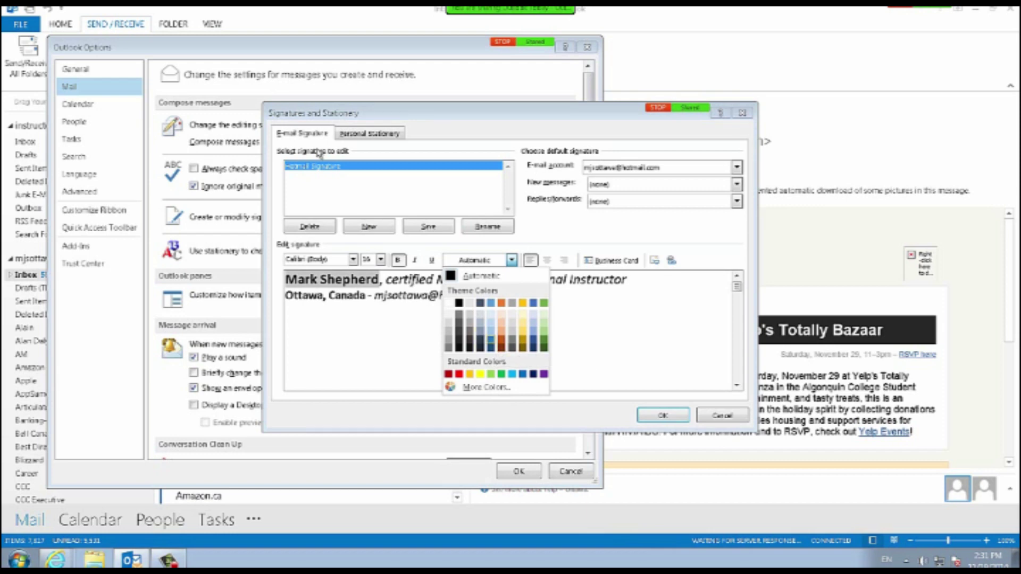
Colour the name and the city line blue.
{"action": "key", "text": "Return"}
{"action": "key", "text": "Down"}
{"action": "key", "text": "shift+Home"}
{"action": "left_click", "coordinate": [511, 260]}
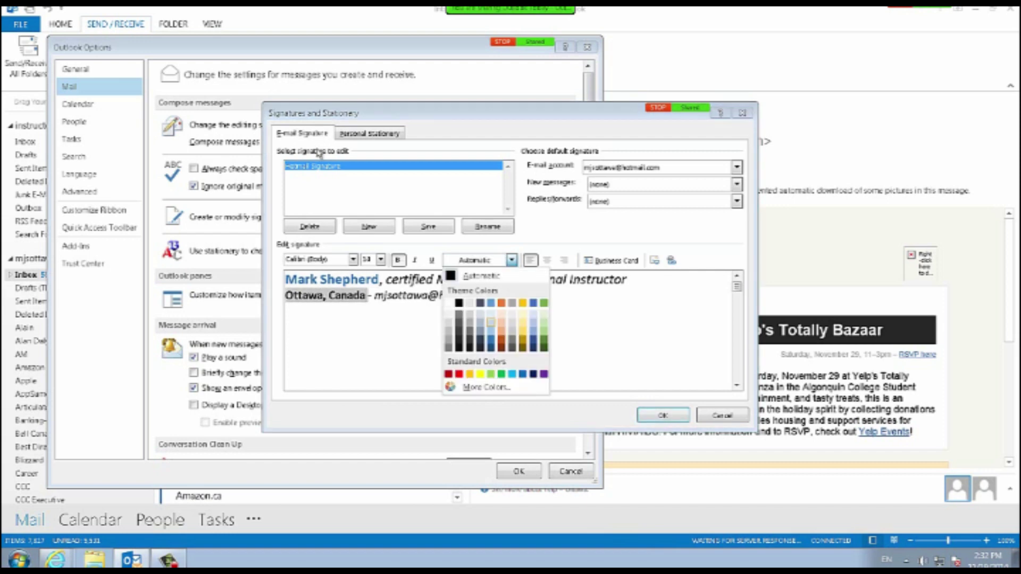
{"action": "key", "text": "Return"}
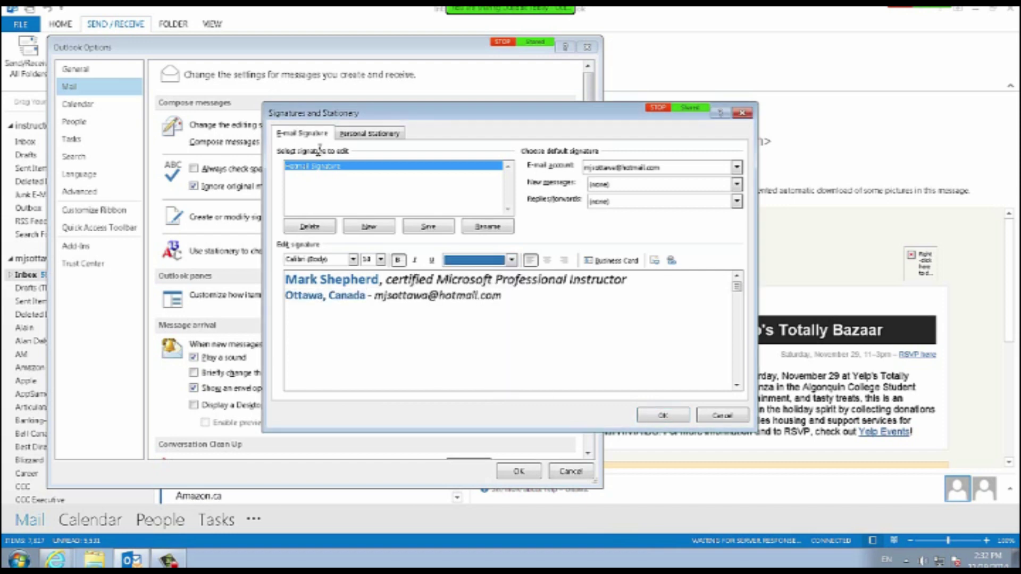
{"action": "left_click", "coordinate": [551, 280]}
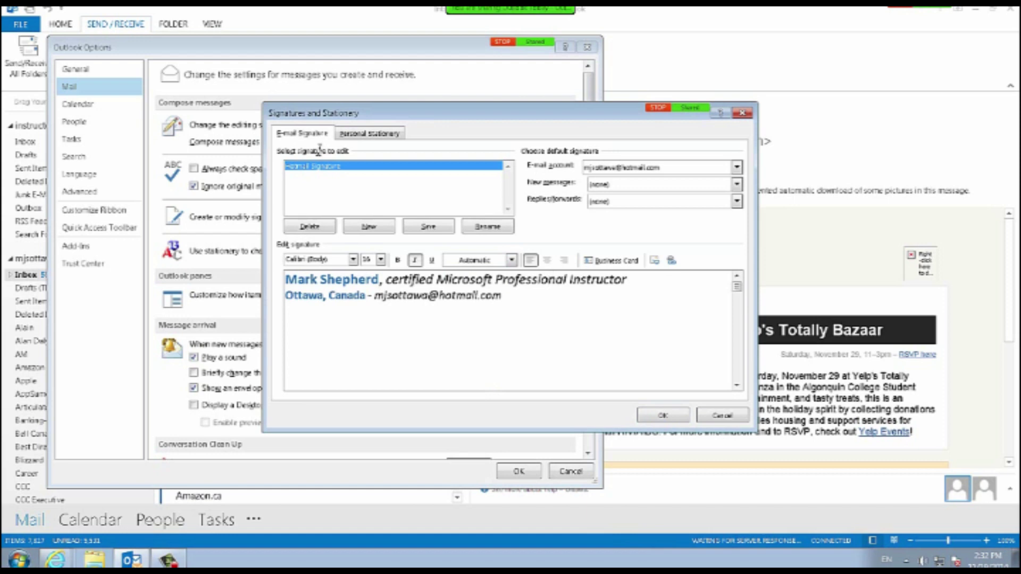
Set the name and 'Ottawa, Canada' back to the Automatic black font colour.
{"action": "left_click_drag", "start_coordinate": [379, 279], "coordinate": [286, 279]}
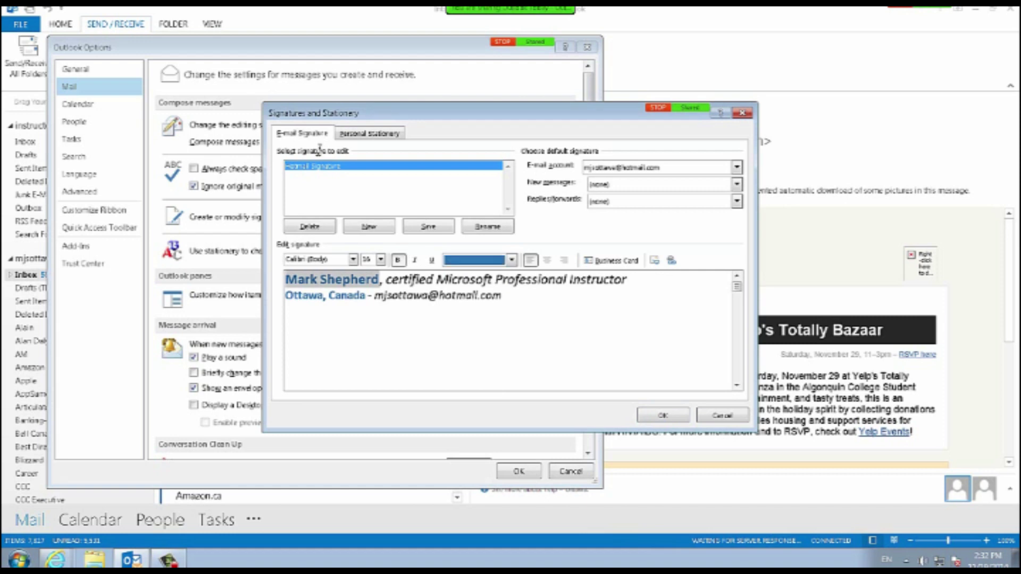
{"action": "left_click", "coordinate": [511, 260]}
{"action": "left_click", "coordinate": [479, 276]}
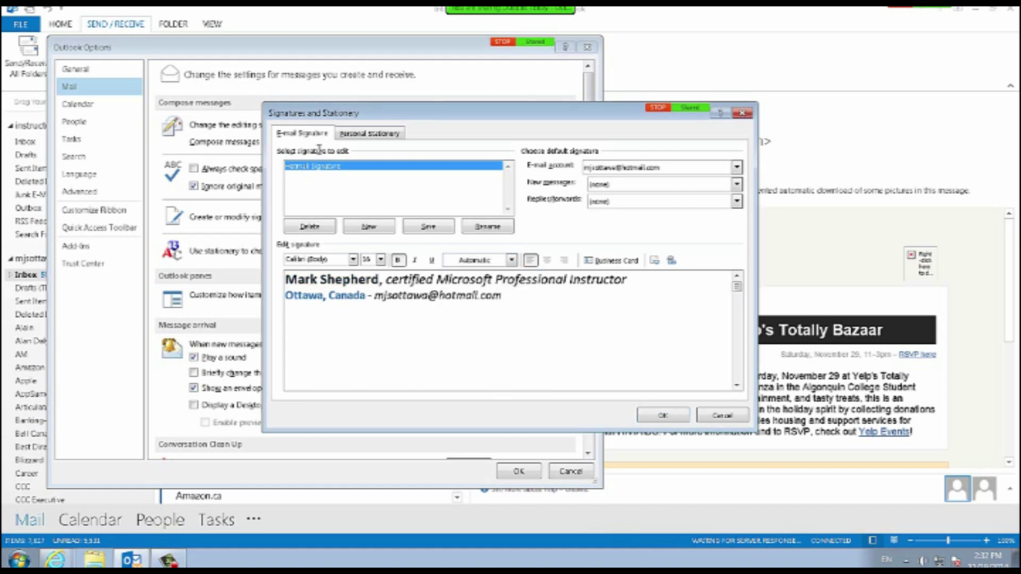
{"action": "left_click_drag", "start_coordinate": [367, 296], "coordinate": [285, 296]}
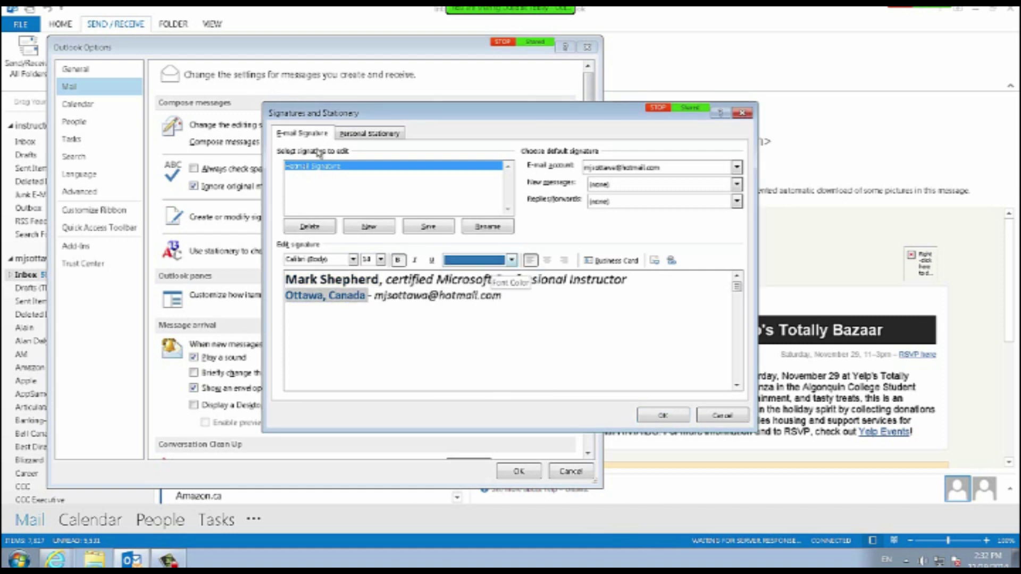
{"action": "left_click", "coordinate": [511, 260]}
{"action": "left_click", "coordinate": [479, 276]}
{"action": "left_click", "coordinate": [503, 296]}
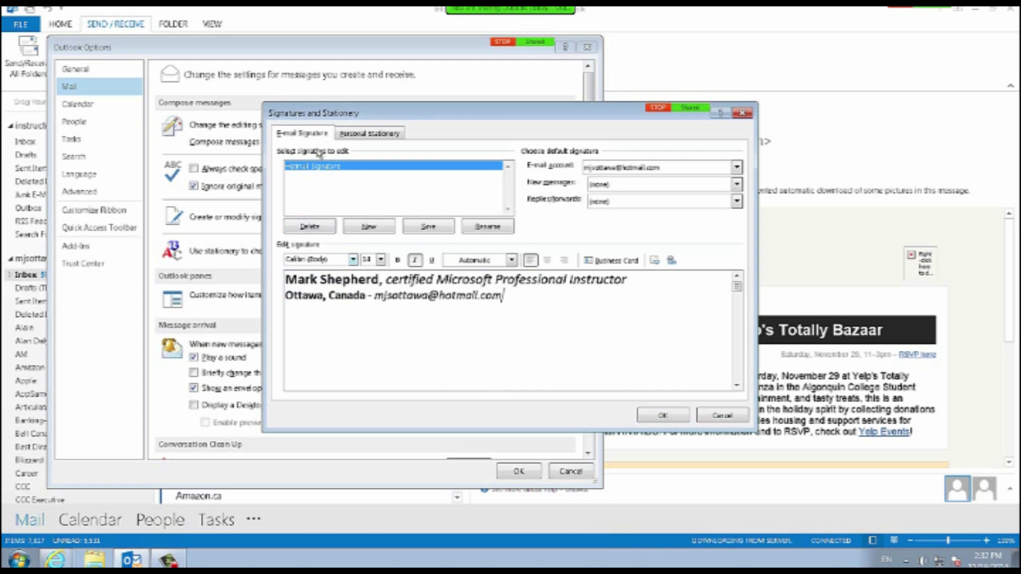
{"action": "left_click", "coordinate": [353, 260]}
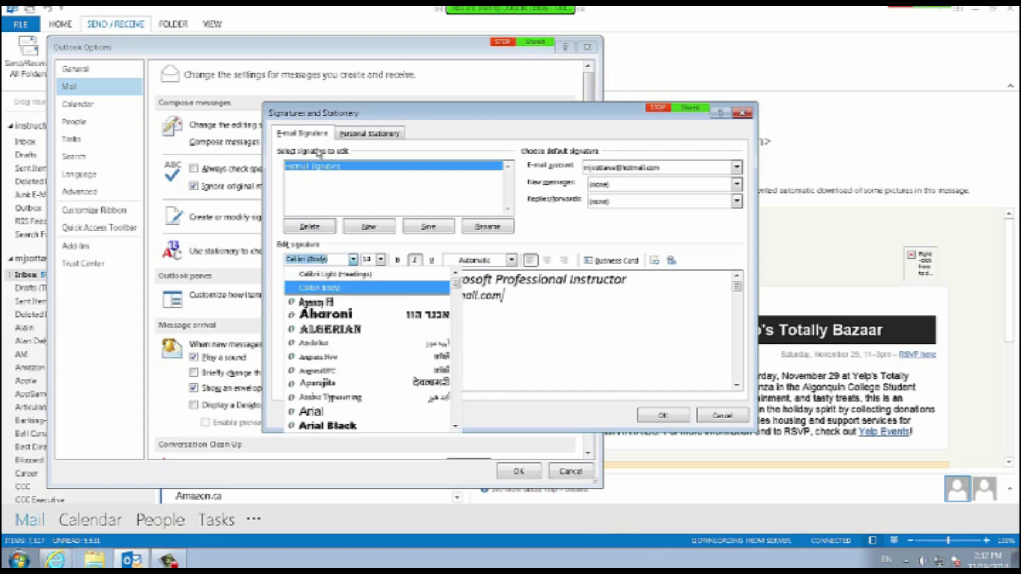
Apply the Segoe UI font to both signature lines.
{"action": "left_click", "coordinate": [353, 260]}
{"action": "left_click_drag", "start_coordinate": [630, 280], "coordinate": [286, 279]}
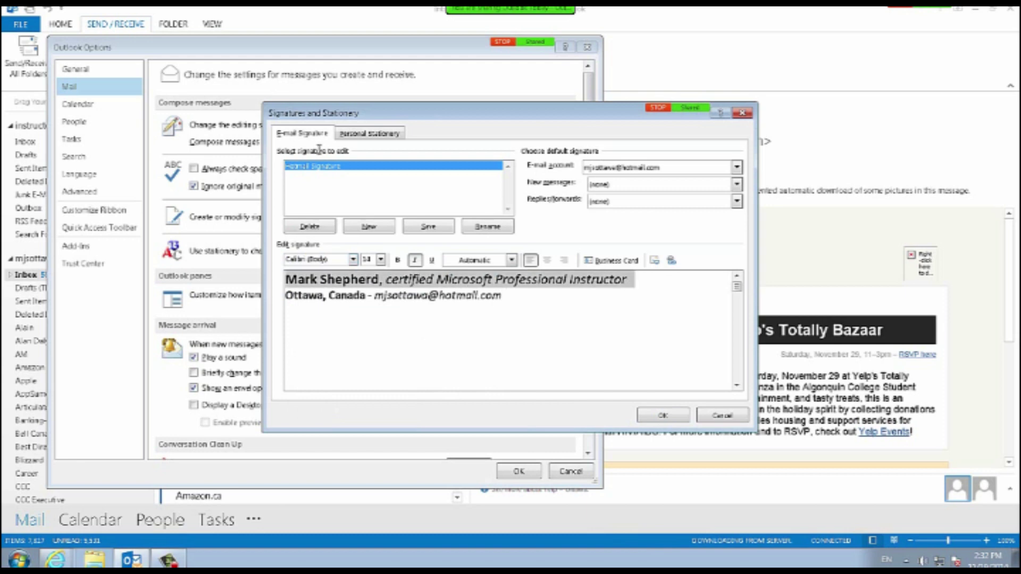
{"action": "left_click", "coordinate": [353, 260]}
{"action": "left_click_drag", "start_coordinate": [456, 281], "coordinate": [455, 400]}
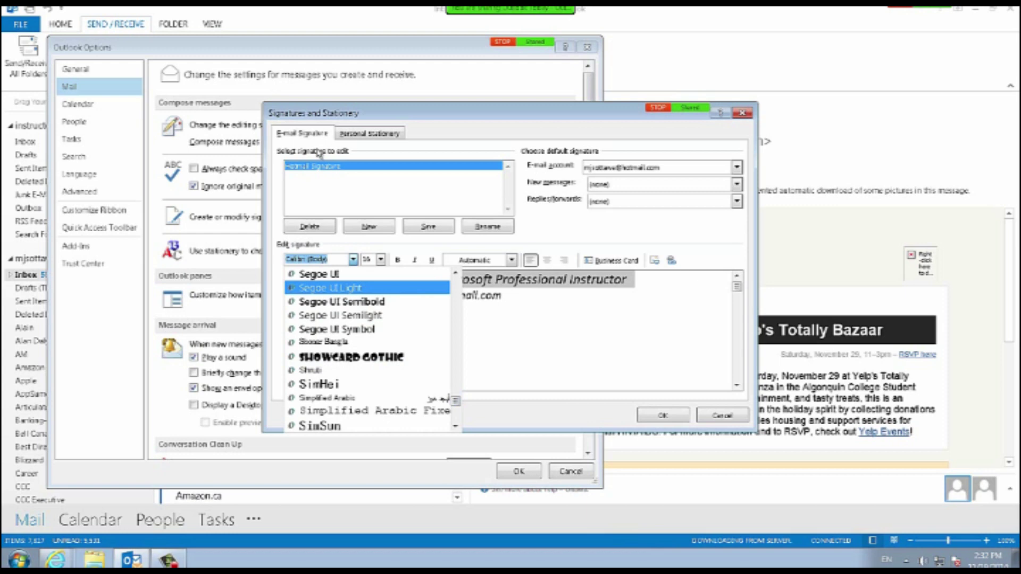
{"action": "left_click", "coordinate": [456, 273]}
{"action": "left_click", "coordinate": [455, 273]}
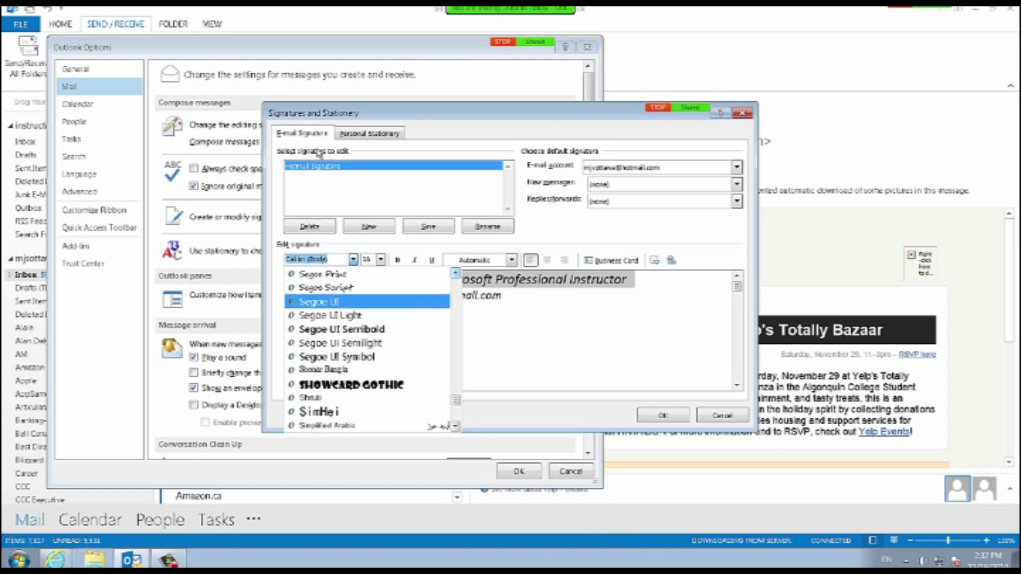
{"action": "key", "text": "Return"}
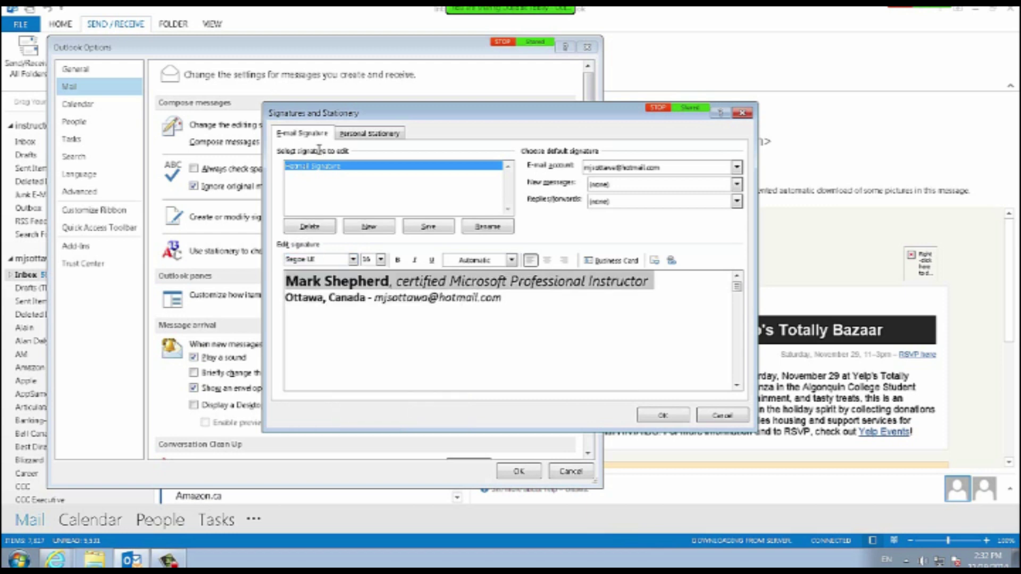
{"action": "left_click", "coordinate": [374, 298]}
{"action": "mouse_move", "coordinate": [420, 281]}
{"action": "left_mouse_down"}
{"action": "mouse_move", "coordinate": [551, 280]}
{"action": "mouse_move", "coordinate": [504, 297]}
{"action": "mouse_move", "coordinate": [285, 298]}
{"action": "left_mouse_up"}
{"action": "left_click", "coordinate": [353, 260]}
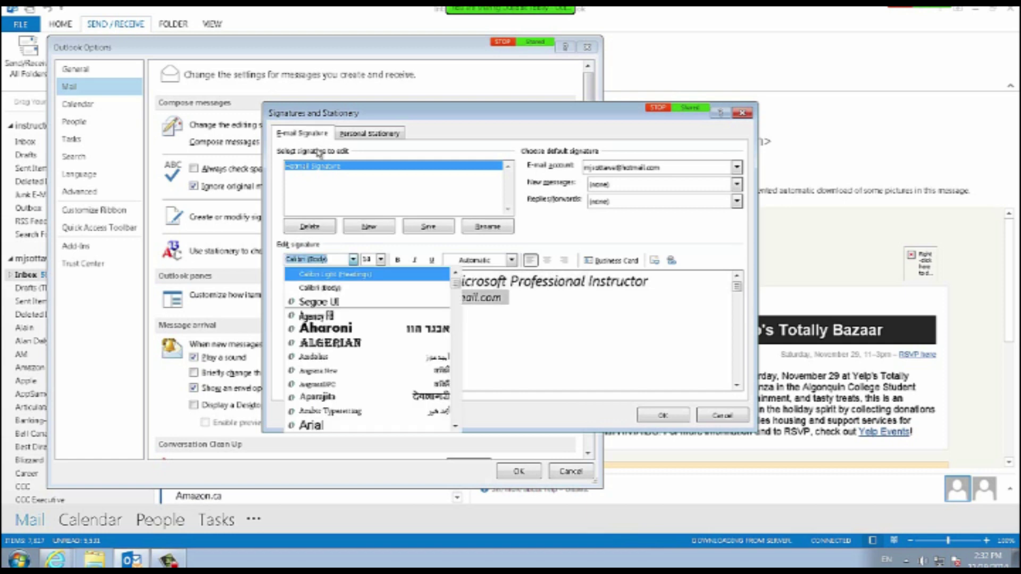
{"action": "left_click", "coordinate": [322, 302]}
{"action": "left_click", "coordinate": [520, 299]}
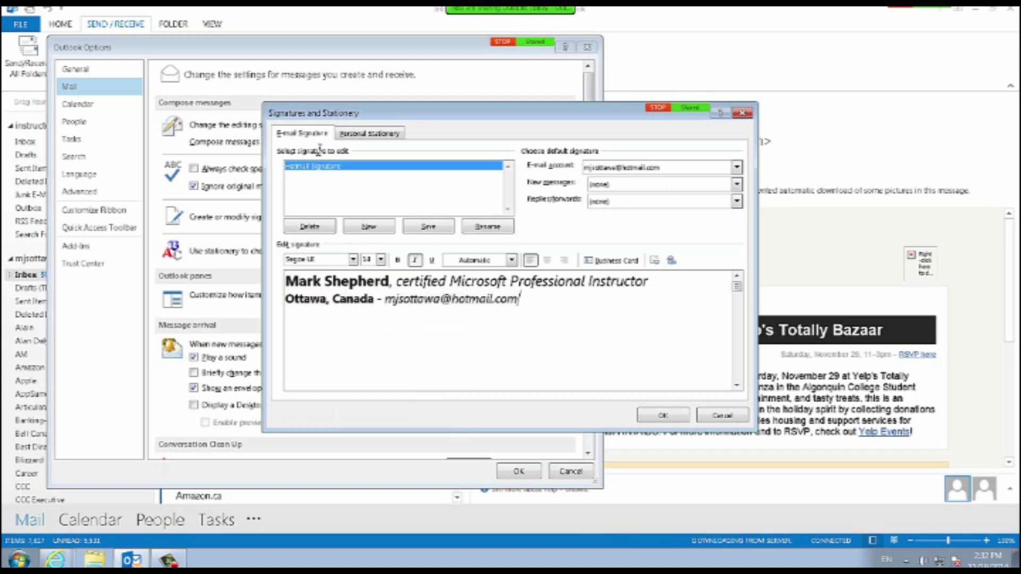
Size the first signature line at 14 pt and the second at 12 pt.
{"action": "mouse_move", "coordinate": [649, 282]}
{"action": "left_mouse_down"}
{"action": "mouse_move", "coordinate": [302, 297]}
{"action": "mouse_move", "coordinate": [286, 283]}
{"action": "left_mouse_up"}
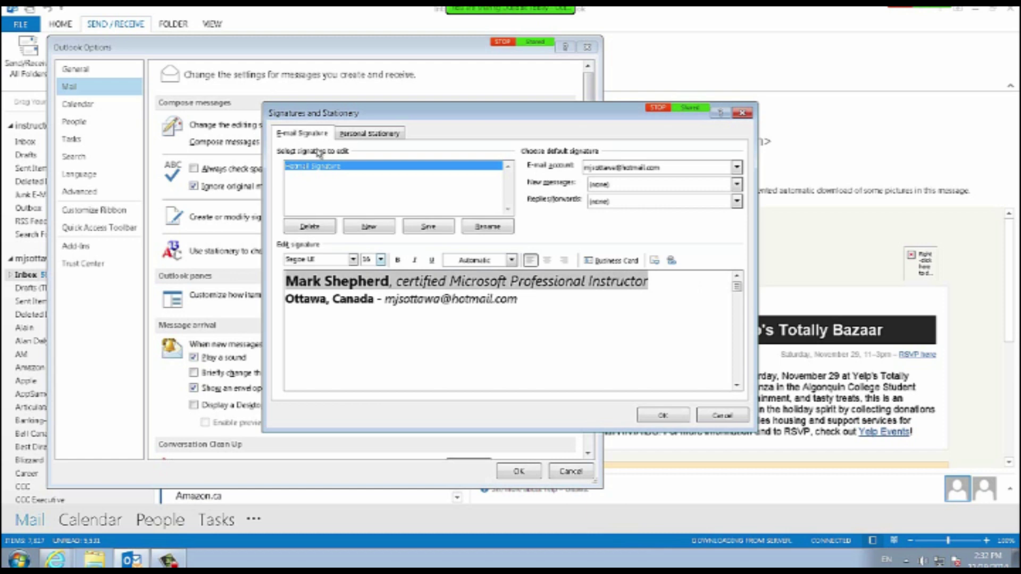
{"action": "left_click", "coordinate": [381, 260]}
{"action": "left_click", "coordinate": [368, 316]}
{"action": "left_click_drag", "start_coordinate": [520, 296], "coordinate": [286, 295]}
{"action": "left_click", "coordinate": [381, 260]}
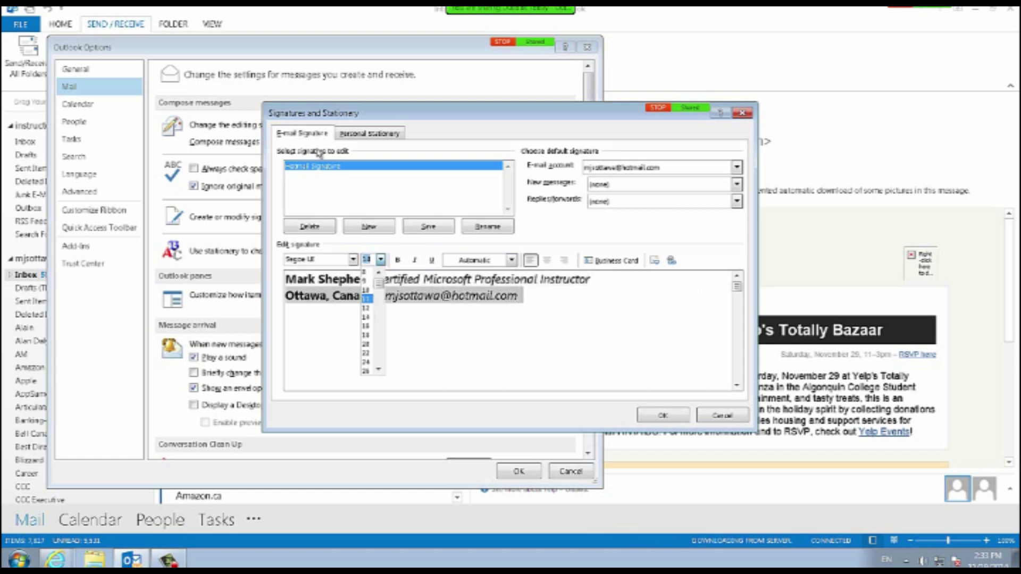
{"action": "left_click", "coordinate": [366, 308]}
{"action": "left_click", "coordinate": [494, 295]}
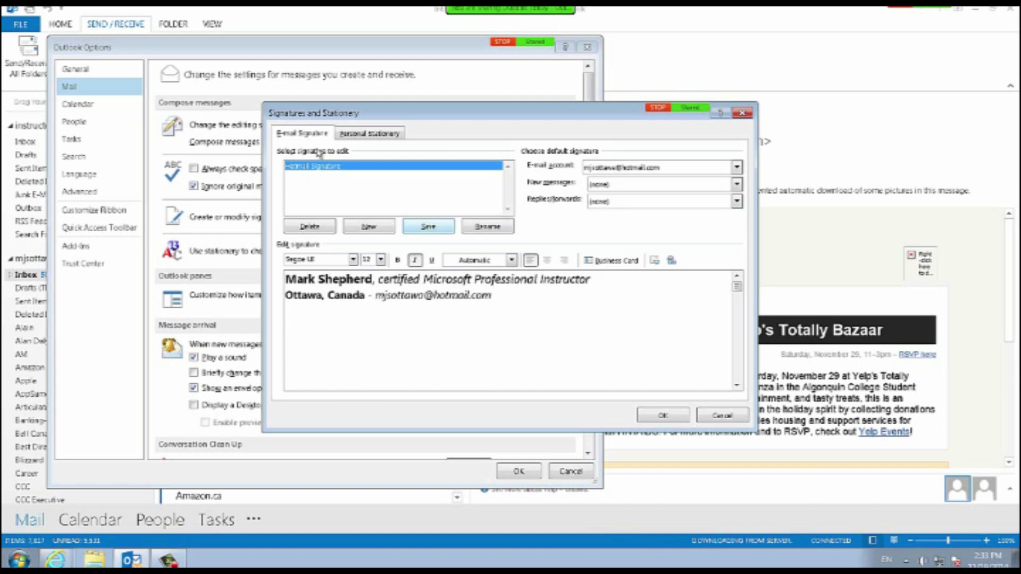
Save the signature, make Hotmail Signature the default for new messages and replies/forwards, and close.
{"action": "left_click", "coordinate": [428, 227]}
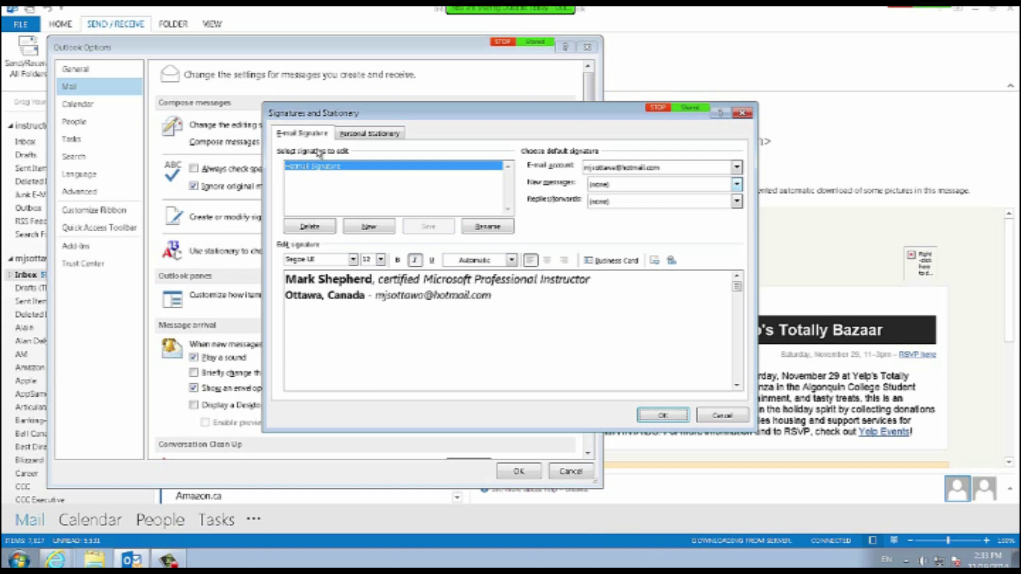
{"action": "left_click", "coordinate": [736, 184]}
{"action": "left_click", "coordinate": [659, 206]}
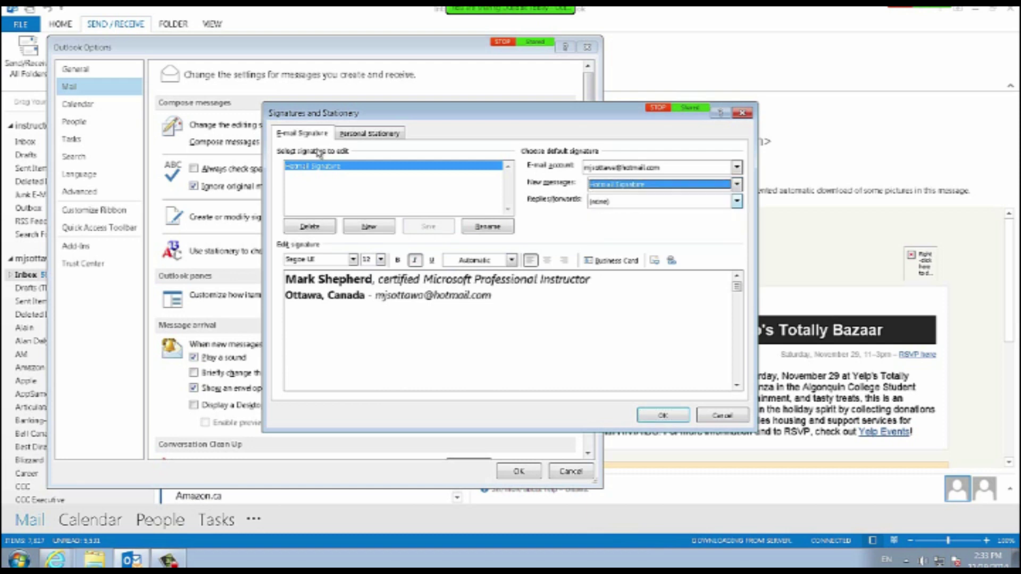
{"action": "left_click", "coordinate": [736, 201]}
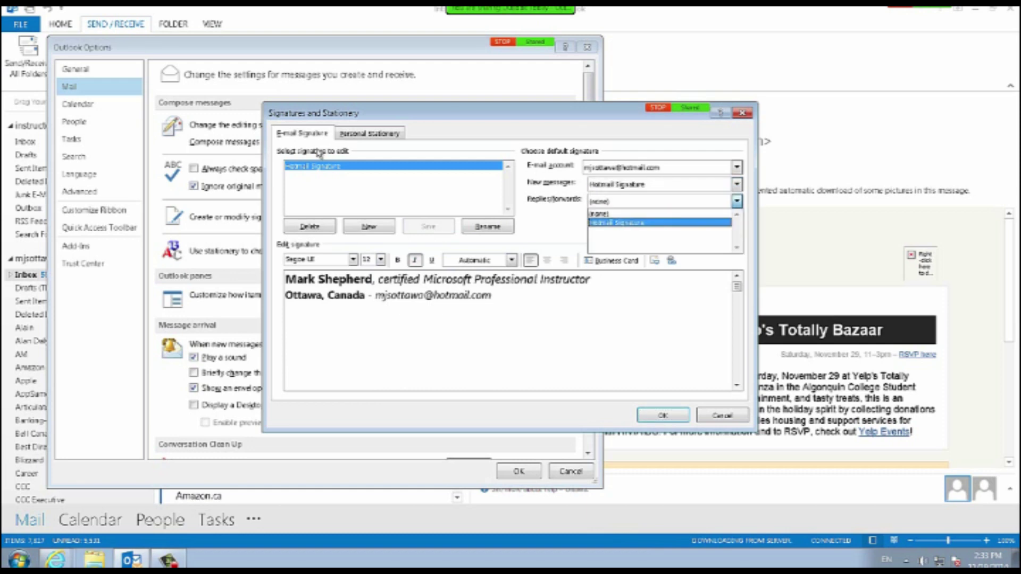
{"action": "left_click", "coordinate": [659, 223]}
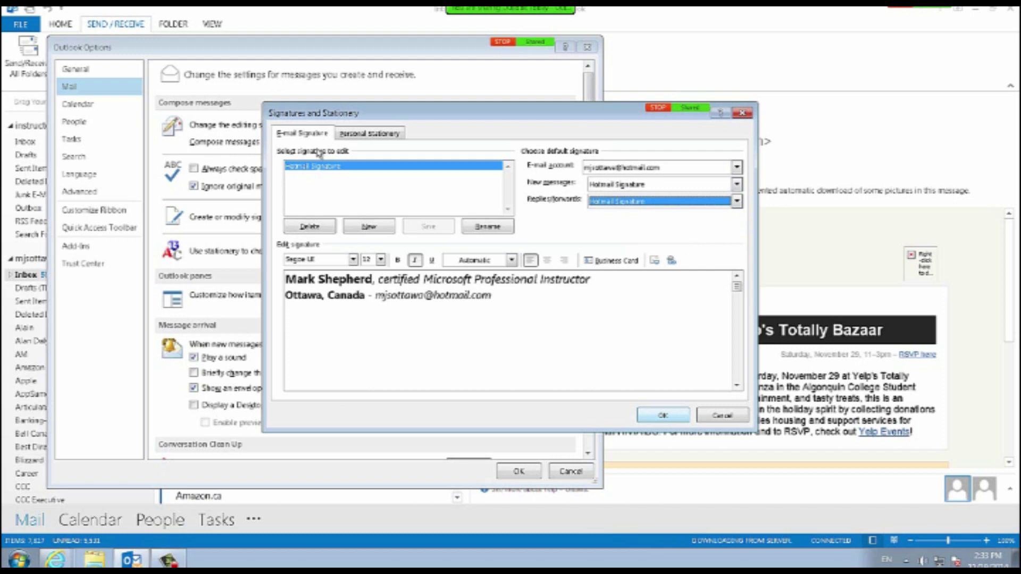
{"action": "key", "text": "Return"}
{"action": "key", "text": "Return"}
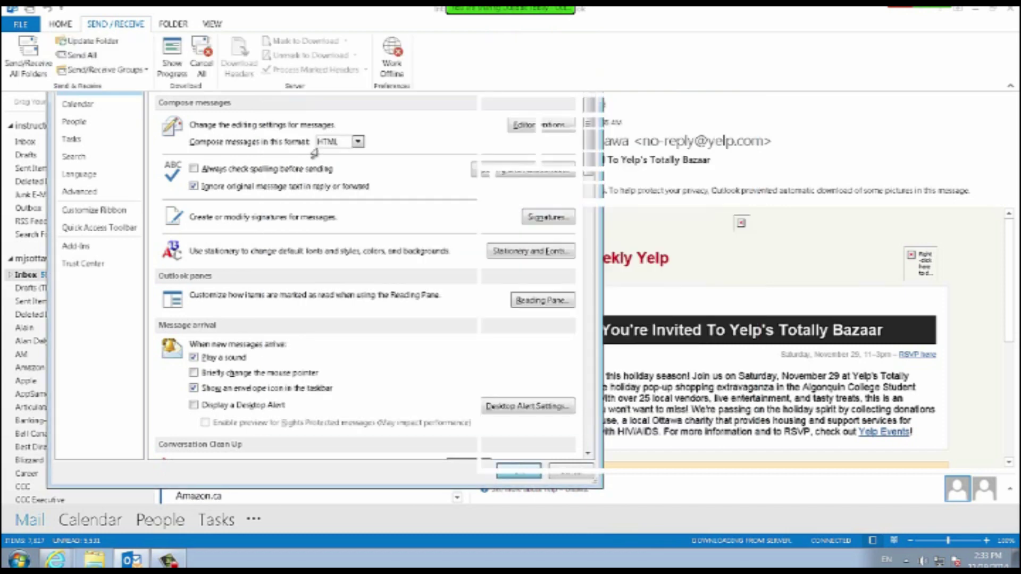
Start a new email and type a greeting to the recipient on the first line.
{"action": "key", "text": "alt+h"}
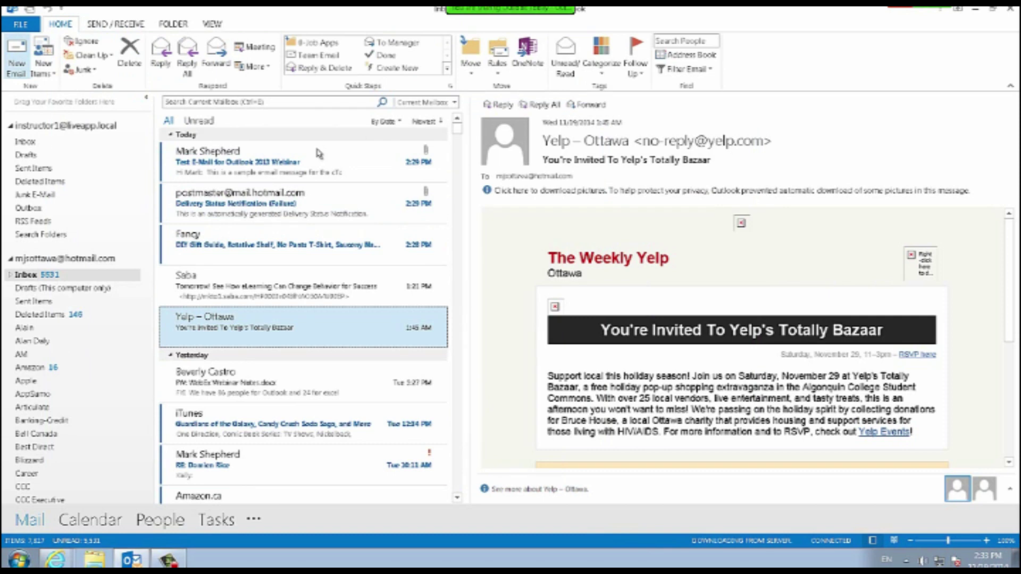
{"action": "key", "text": "ctrl+n"}
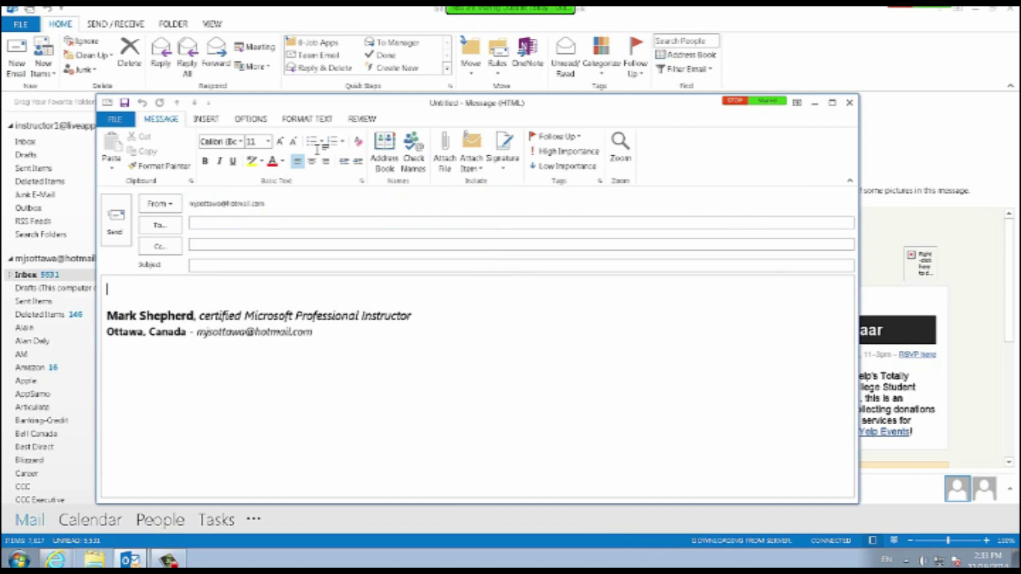
{"action": "type", "text": "Hello Bev:"}
{"action": "key", "text": "Return"}
Write 'I need to schedule more courses with cTc TrainCanada!' in the message body.
{"action": "type", "text": "I need to schedculed"}
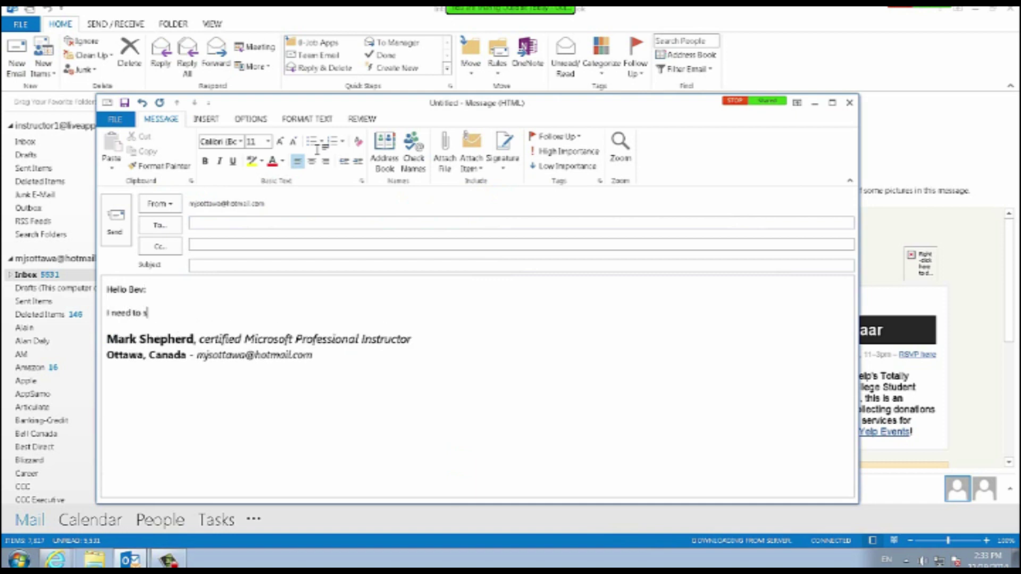
{"action": "key", "text": "BackSpace"}
{"action": "key", "text": "BackSpace"}
{"action": "key", "text": "BackSpace"}
{"action": "key", "text": "BackSpace"}
{"action": "key", "text": "BackSpace"}
{"action": "type", "text": "ule more courses "}
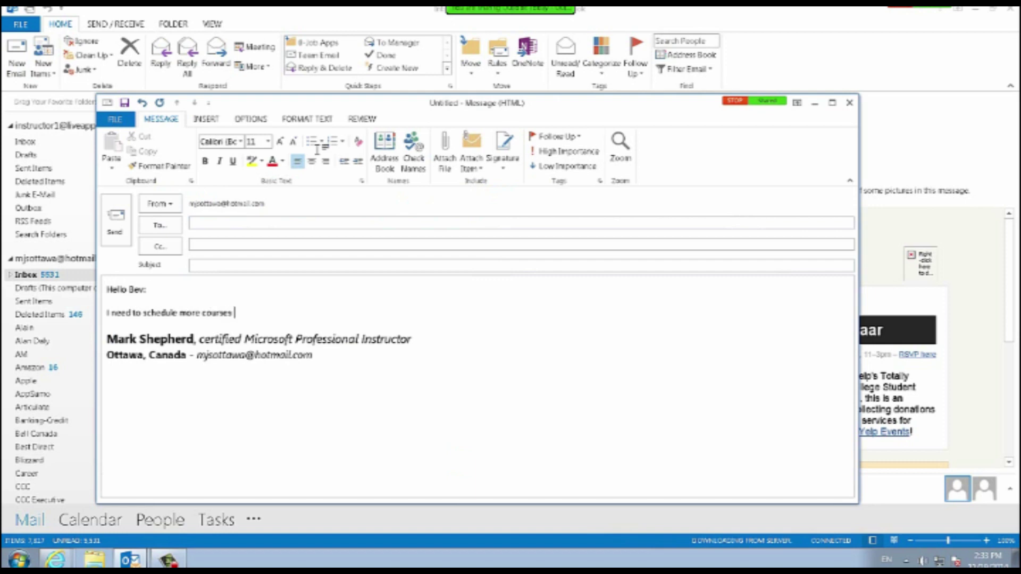
{"action": "type", "text": "with cTc TrainCanada!"}
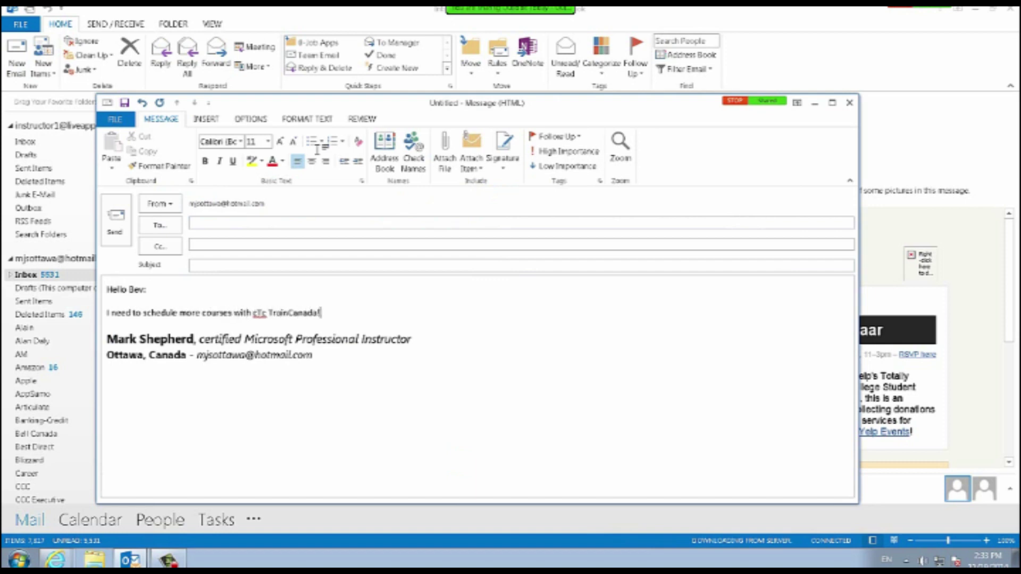
{"action": "key", "text": "Return"}
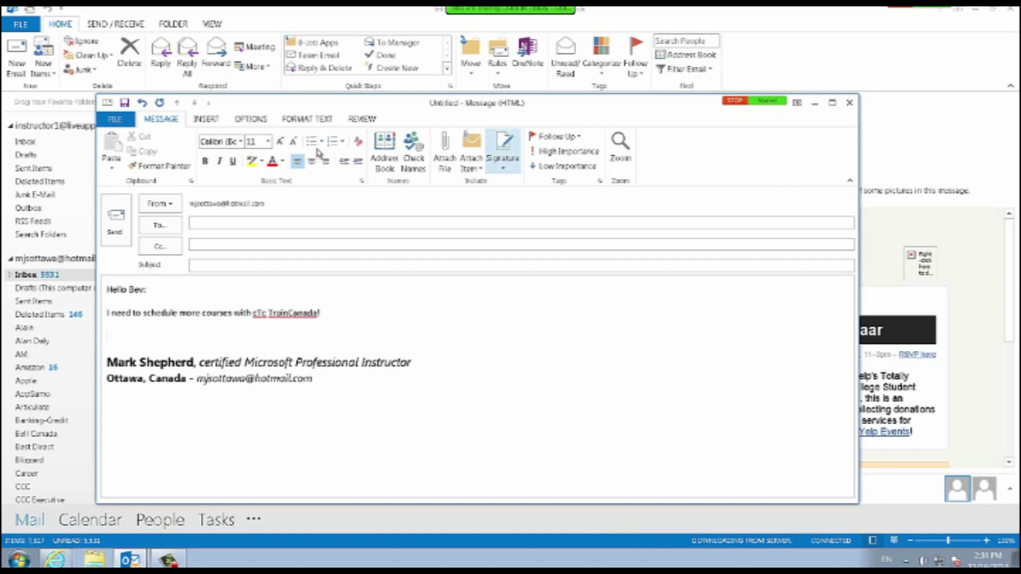
{"action": "left_click", "coordinate": [502, 154]}
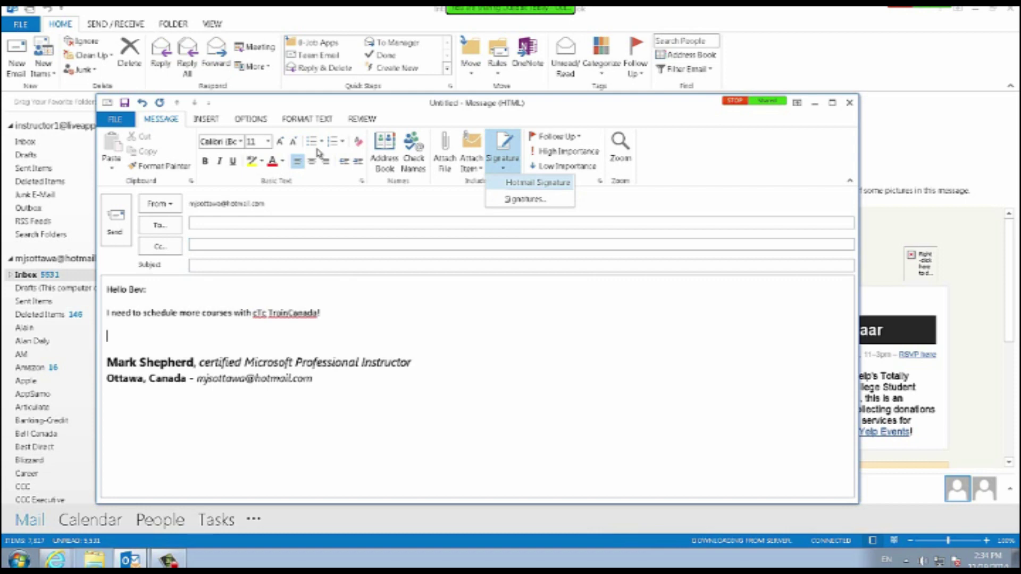
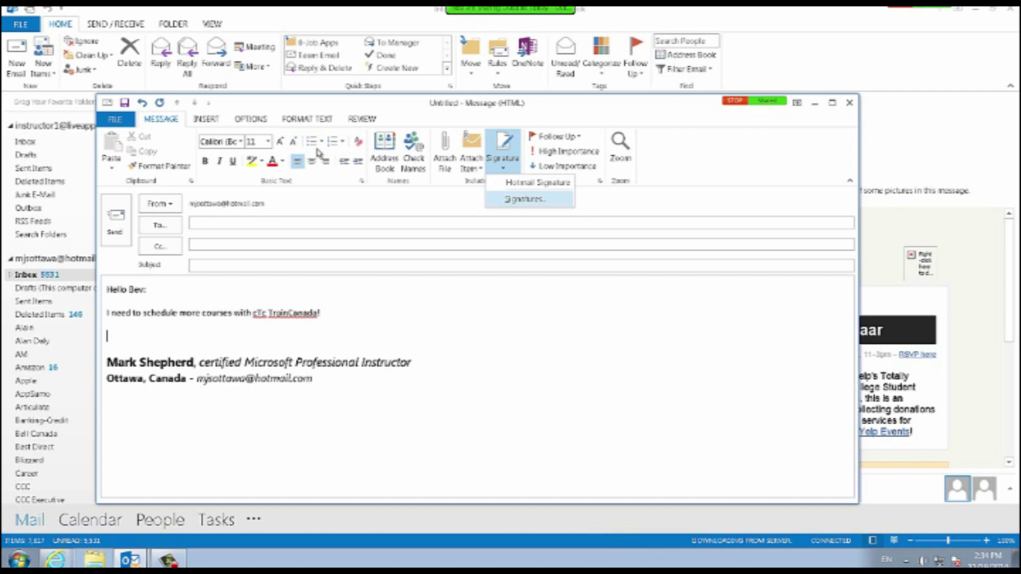
Open and close the Signatures dialog, then close the draft without saving it.
{"action": "key", "text": "Return"}
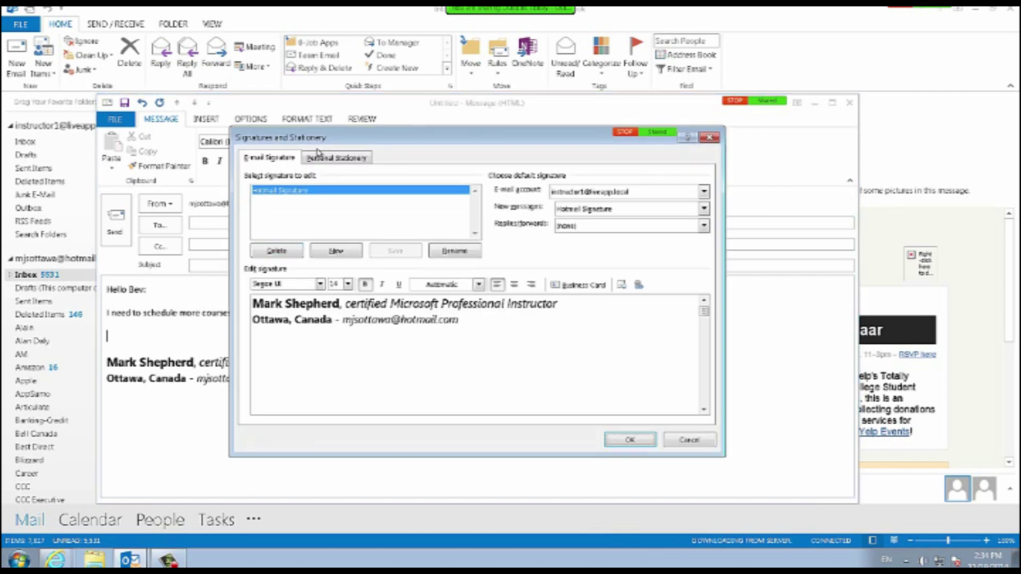
{"action": "key", "text": "Return"}
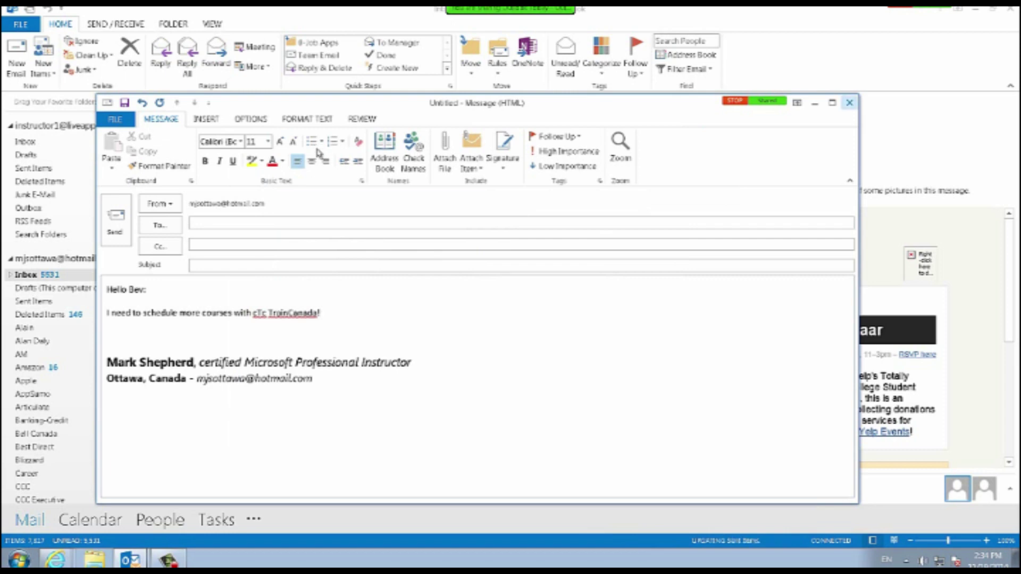
{"action": "left_click", "coordinate": [849, 103]}
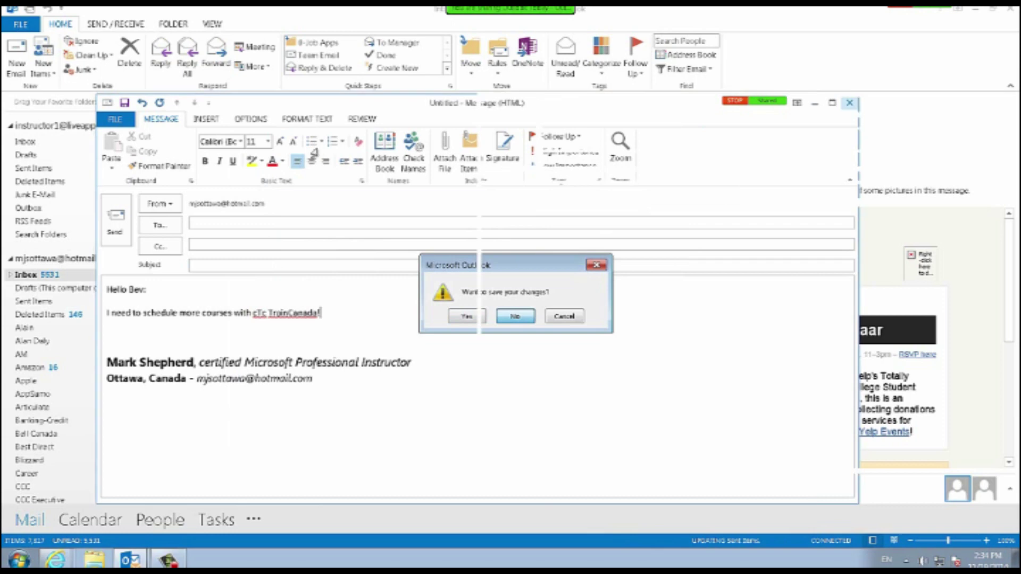
{"action": "left_click", "coordinate": [516, 316]}
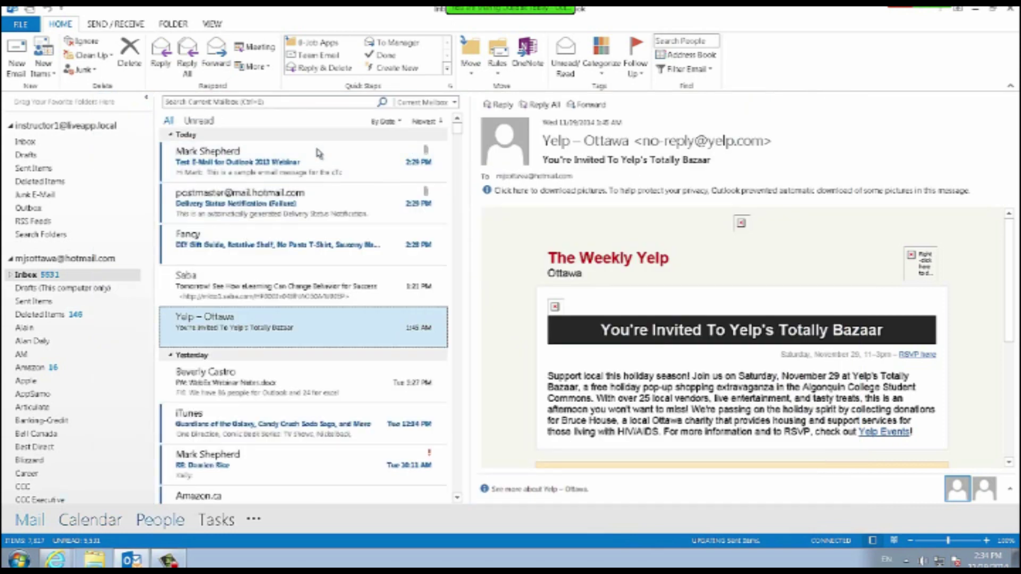
{"action": "mouse_move", "coordinate": [160, 520]}
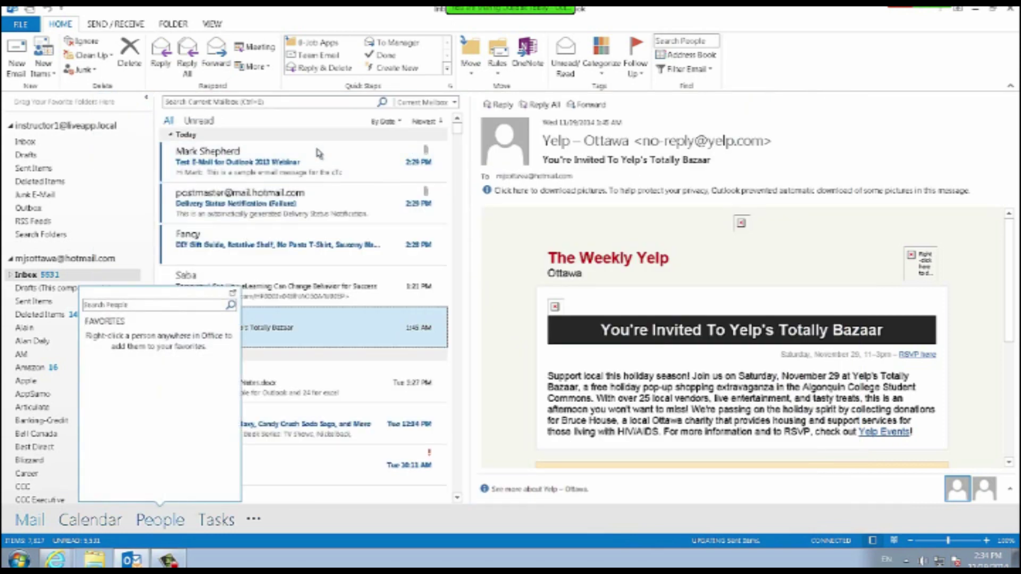
Go to People to show the empty contacts list.
{"action": "left_click", "coordinate": [160, 520]}
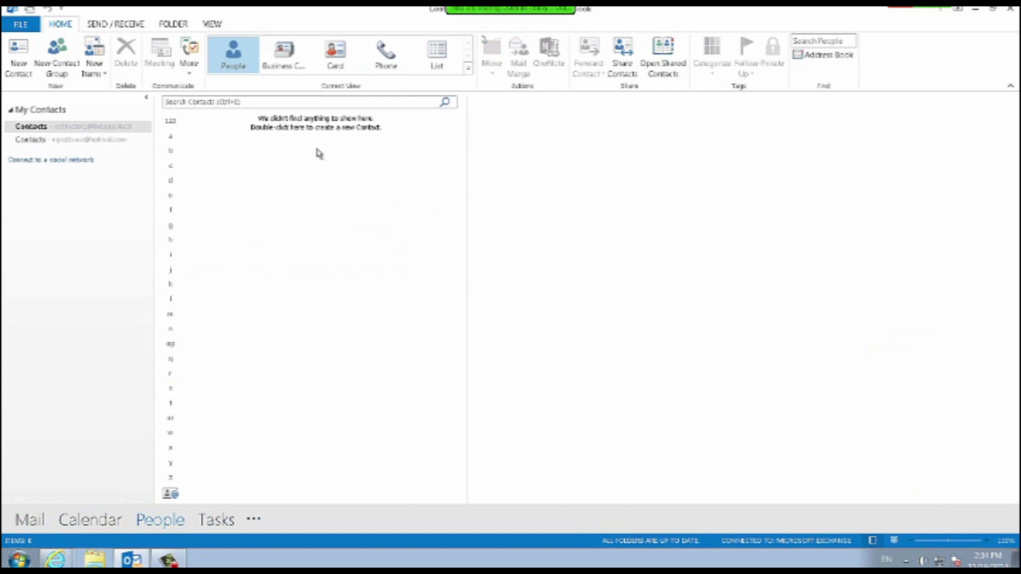
Create a new contact with the person's full name and job title Instructor.
{"action": "double_click", "coordinate": [317, 149]}
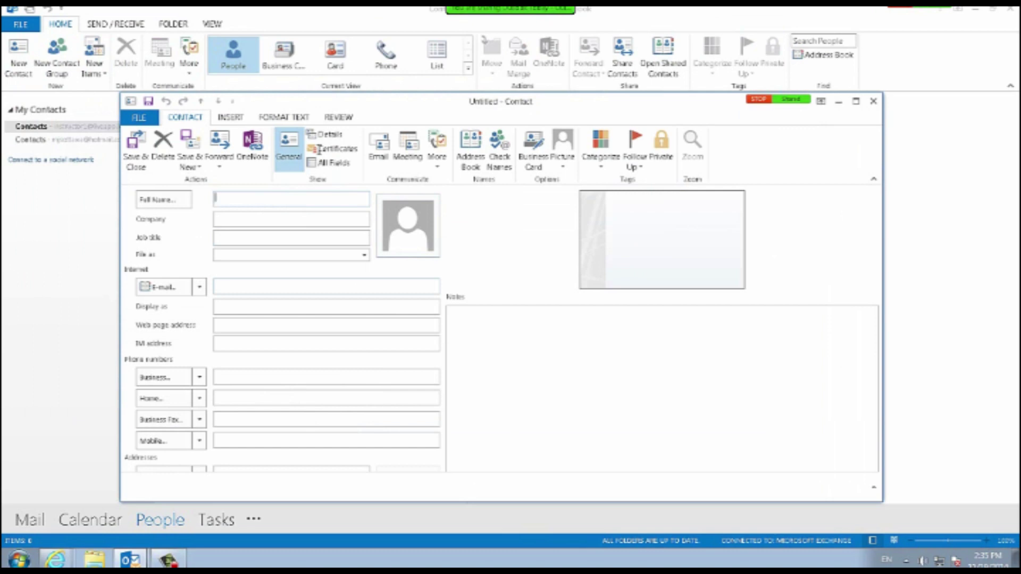
{"action": "type", "text": "Mark Shepherd"}
{"action": "key", "text": "Tab"}
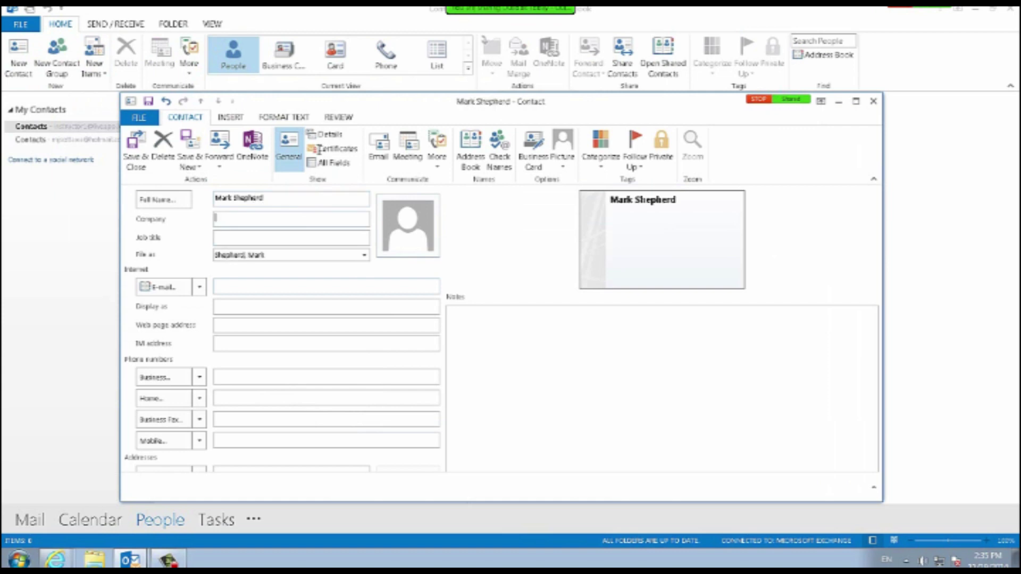
{"action": "key", "text": "Tab"}
{"action": "type", "text": "Instructor"}
Enter the contact's e-mail address and set Display as to the name plus address.
{"action": "key", "text": "Tab"}
{"action": "key", "text": "Tab"}
{"action": "key", "text": "Tab"}
{"action": "key", "text": "Tab"}
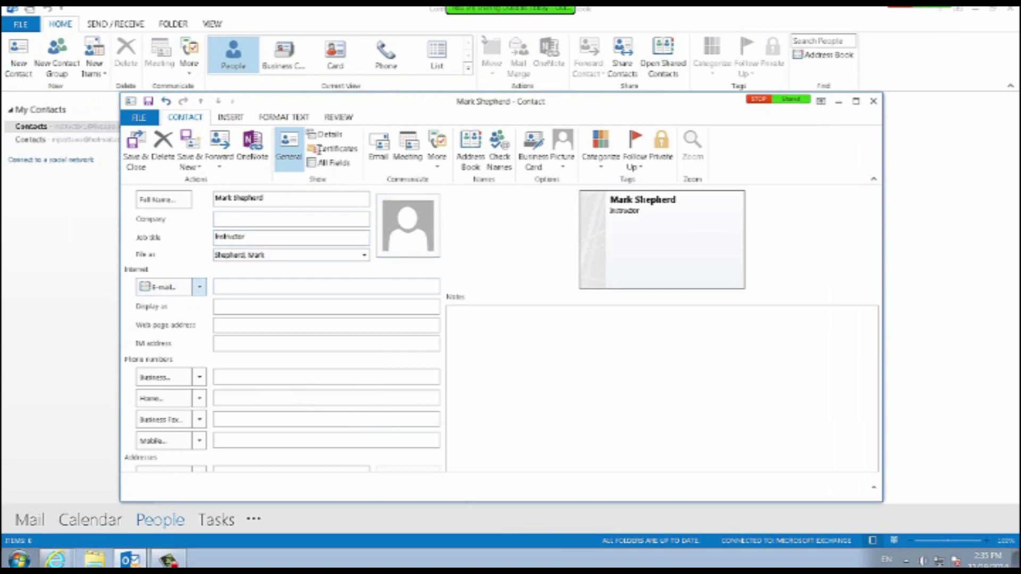
{"action": "key", "text": "Tab"}
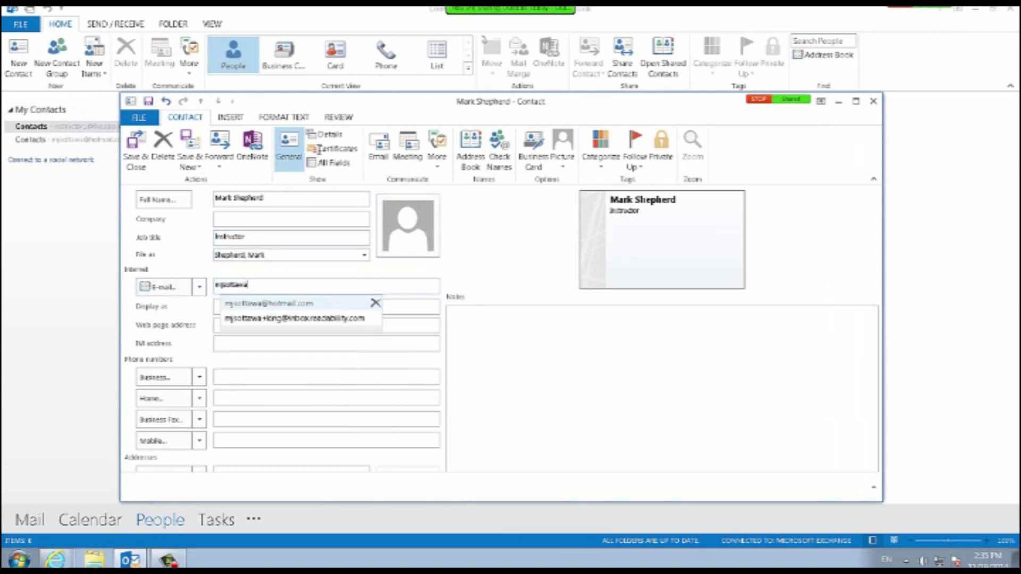
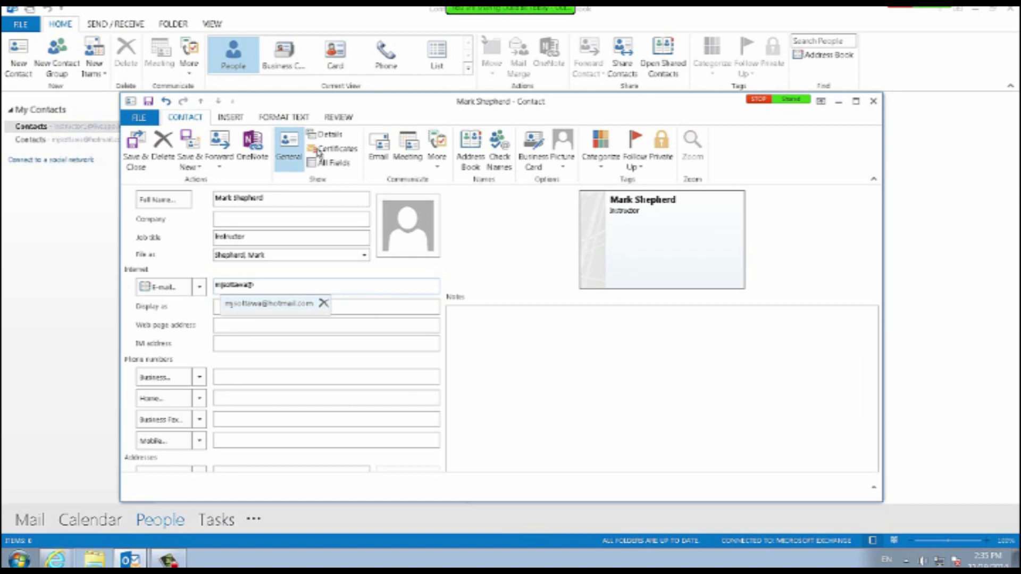
{"action": "key", "text": "Return"}
{"action": "key", "text": "Tab"}
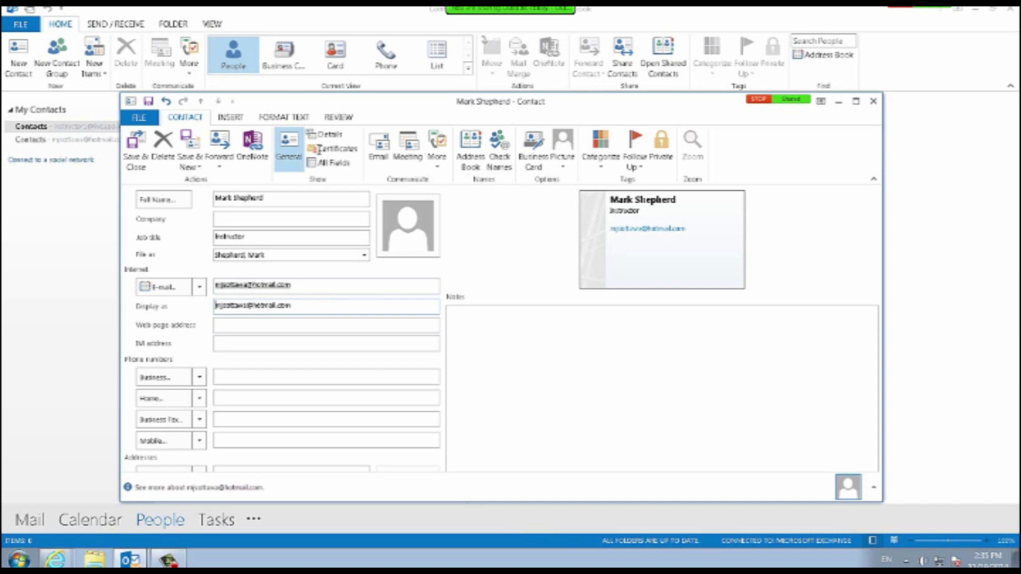
{"action": "left_click_drag", "start_coordinate": [292, 306], "coordinate": [214, 306]}
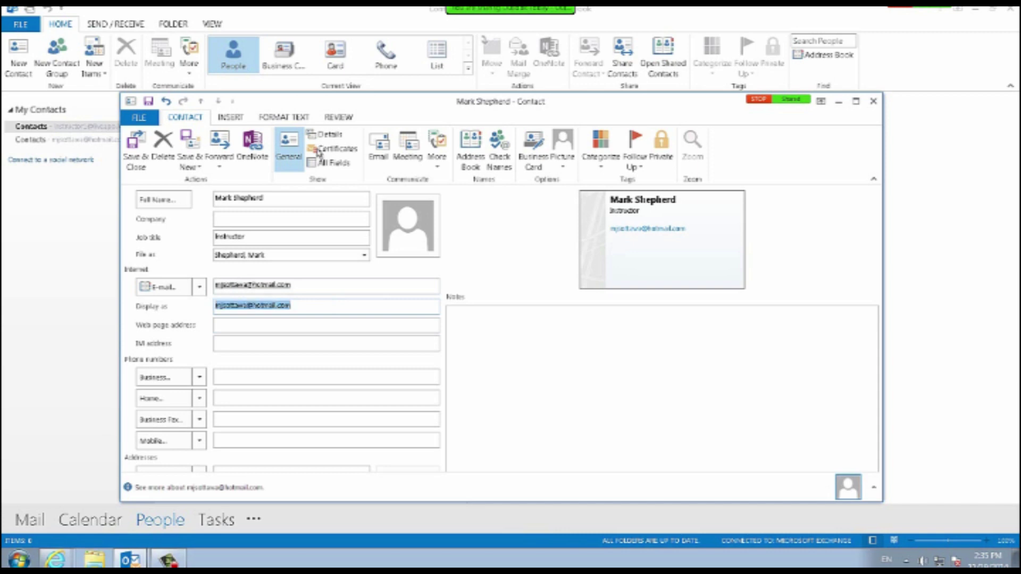
{"action": "type", "text": "Mark Sh"}
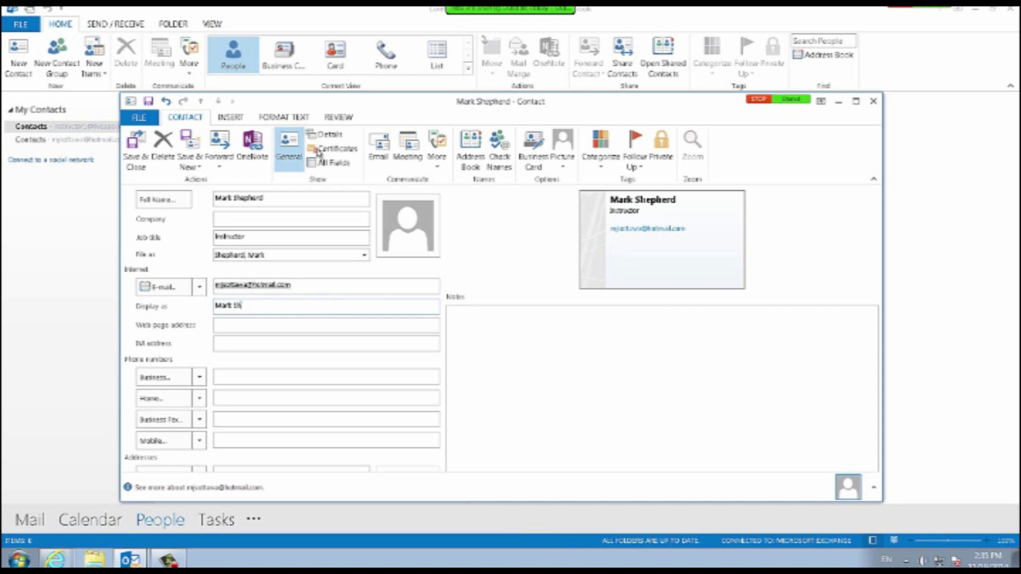
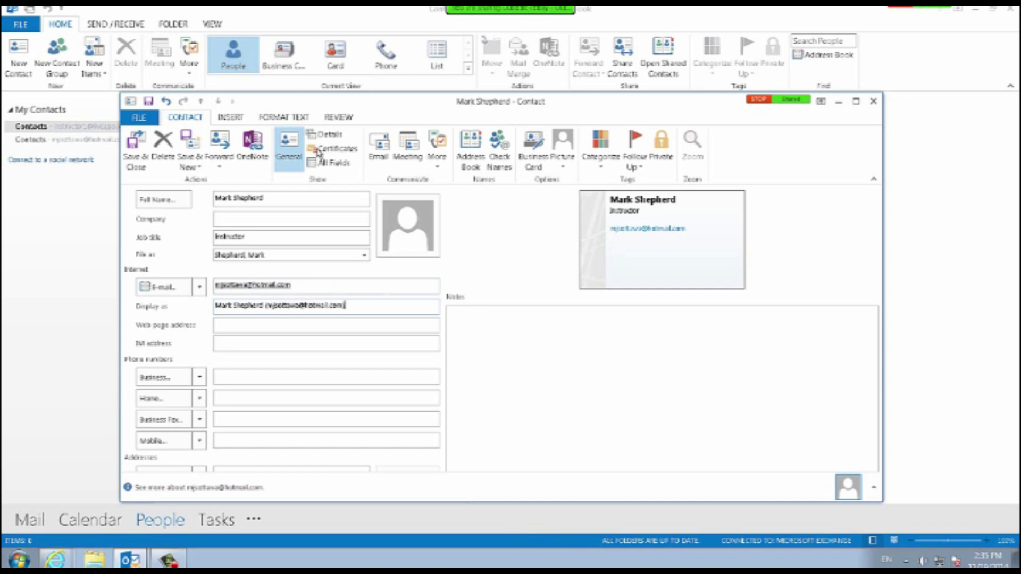
{"action": "key", "text": "Tab"}
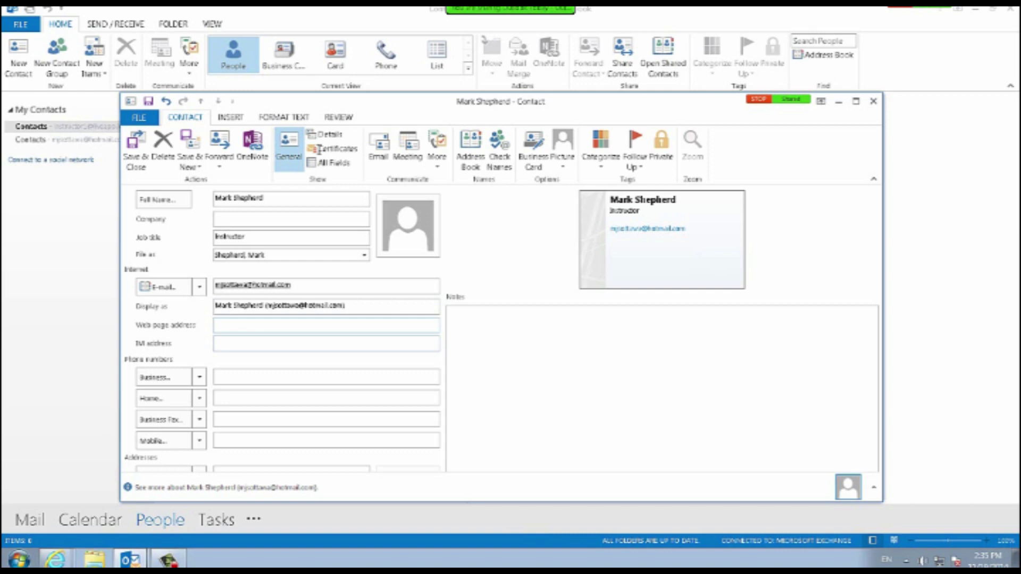
{"action": "key", "text": "Tab"}
{"action": "key", "text": "Tab"}
Label the first phone field Mobile and enter the contact's mobile number.
{"action": "left_click", "coordinate": [199, 377]}
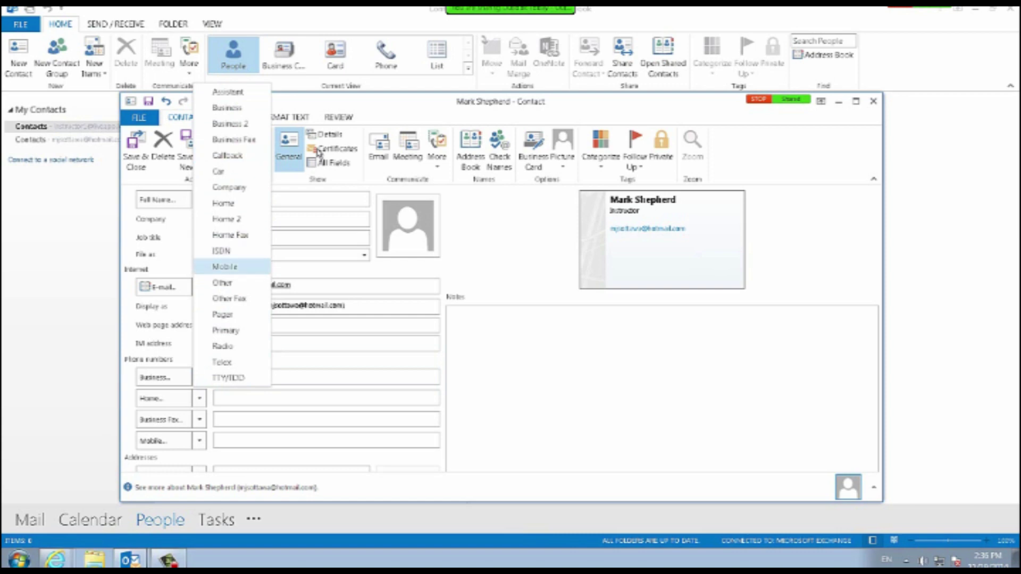
{"action": "left_click", "coordinate": [225, 267]}
Label the second phone Business, enter the business number, and open the contact picture chooser.
{"action": "left_click", "coordinate": [200, 398]}
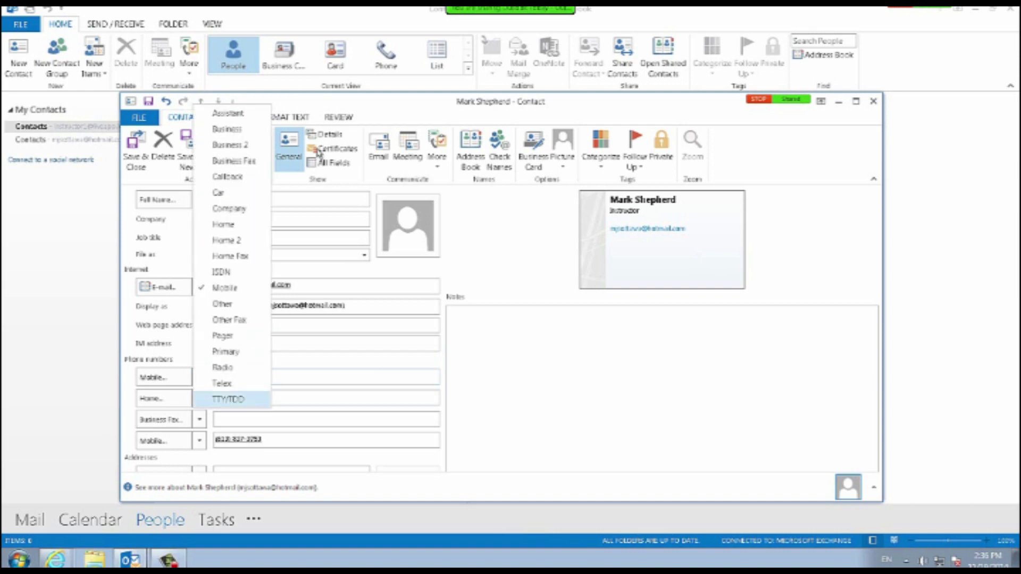
{"action": "key", "text": "Up"}
{"action": "key", "text": "Up"}
{"action": "key", "text": "Return"}
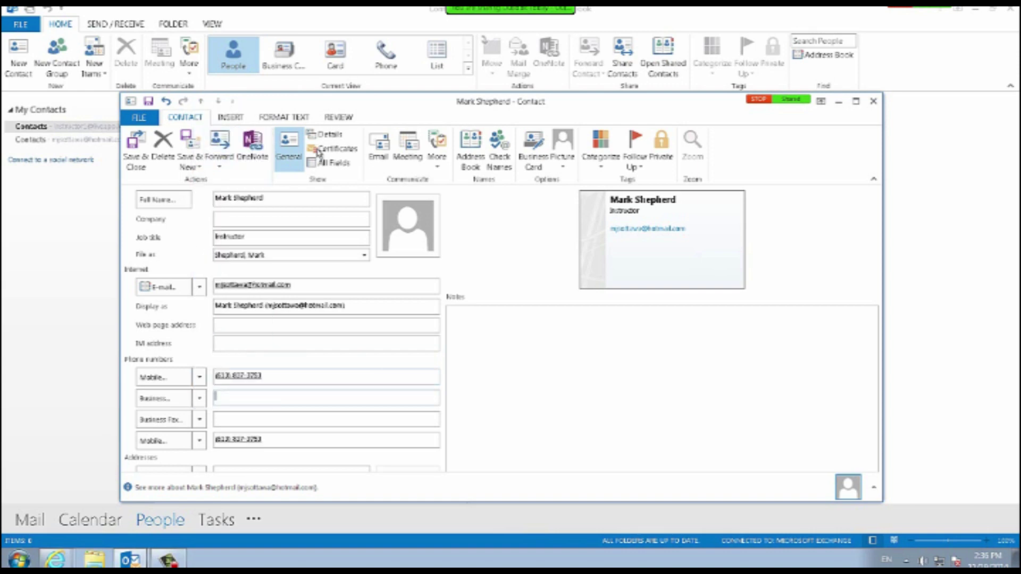
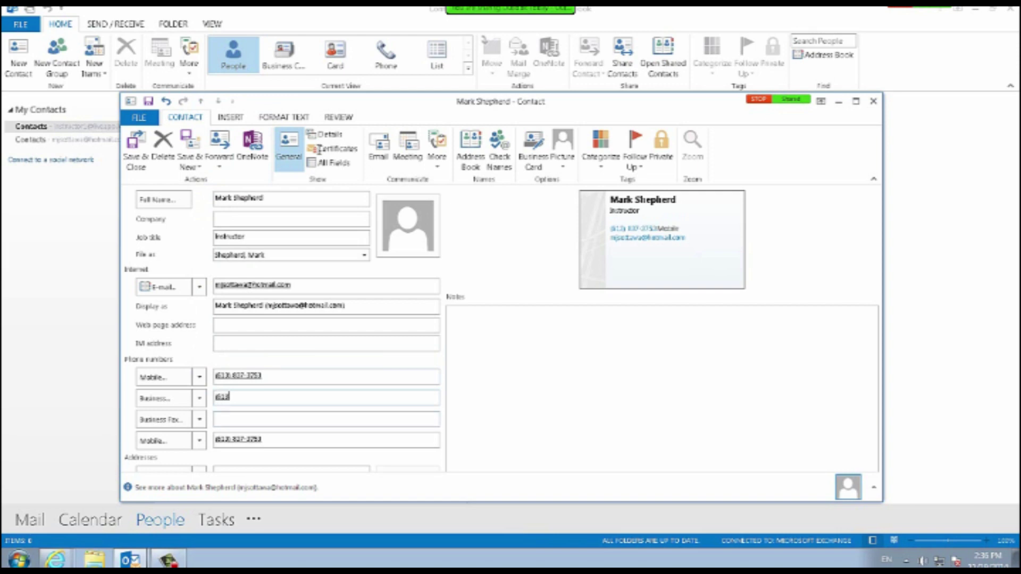
{"action": "key", "text": "Tab"}
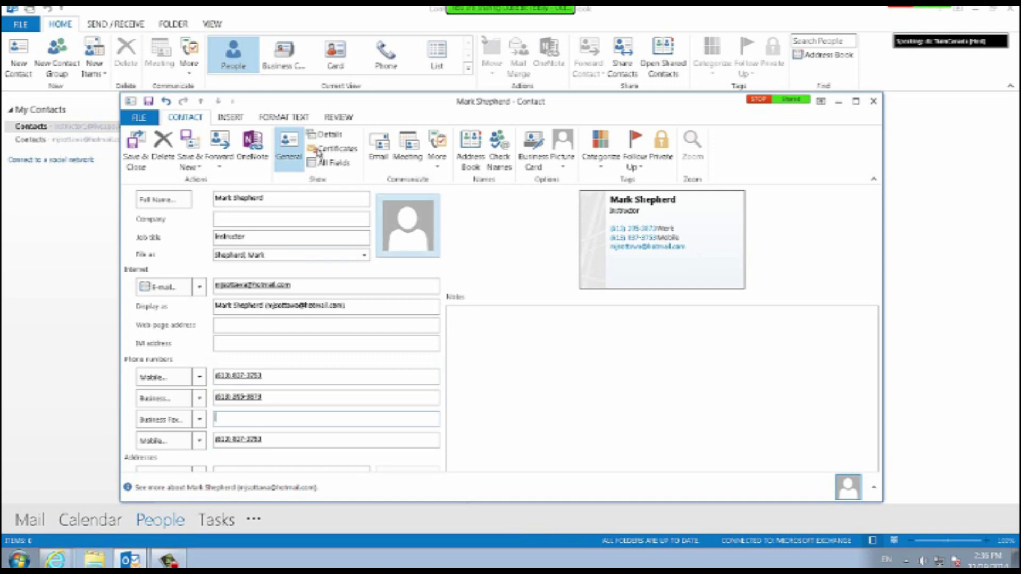
{"action": "left_click", "coordinate": [408, 229]}
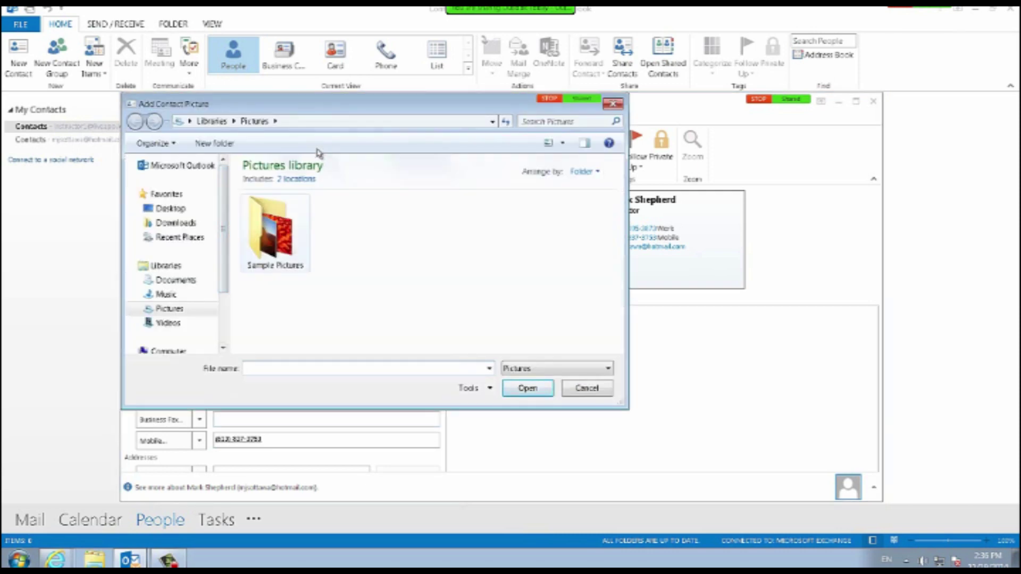
Pick Koala from the Sample Pictures folder as the contact's photo.
{"action": "double_click", "coordinate": [272, 243]}
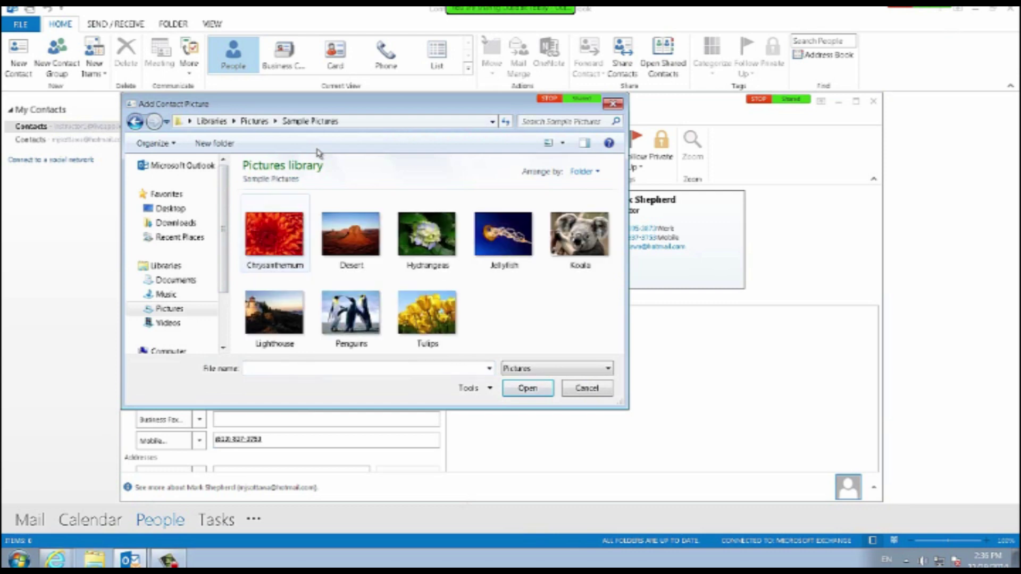
{"action": "left_click", "coordinate": [580, 234]}
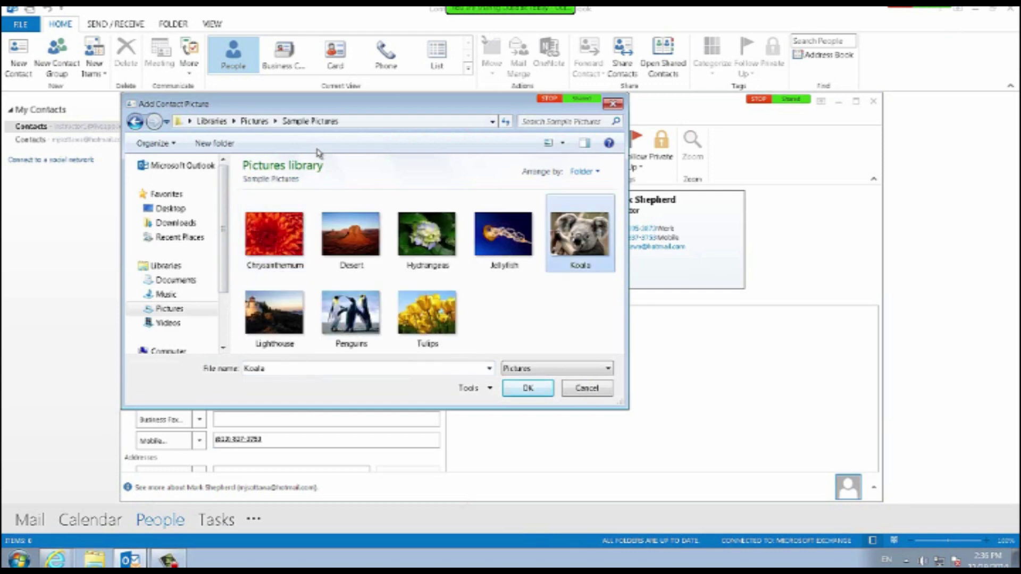
{"action": "key", "text": "Return"}
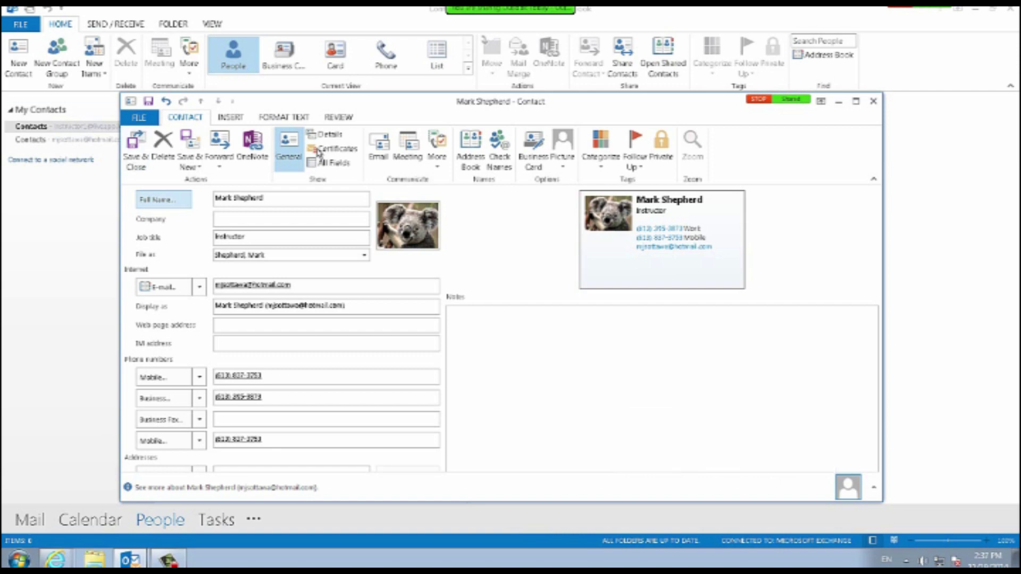
Save and close the new contact, then open Outlook Options on the Advanced page.
{"action": "left_click", "coordinate": [136, 151]}
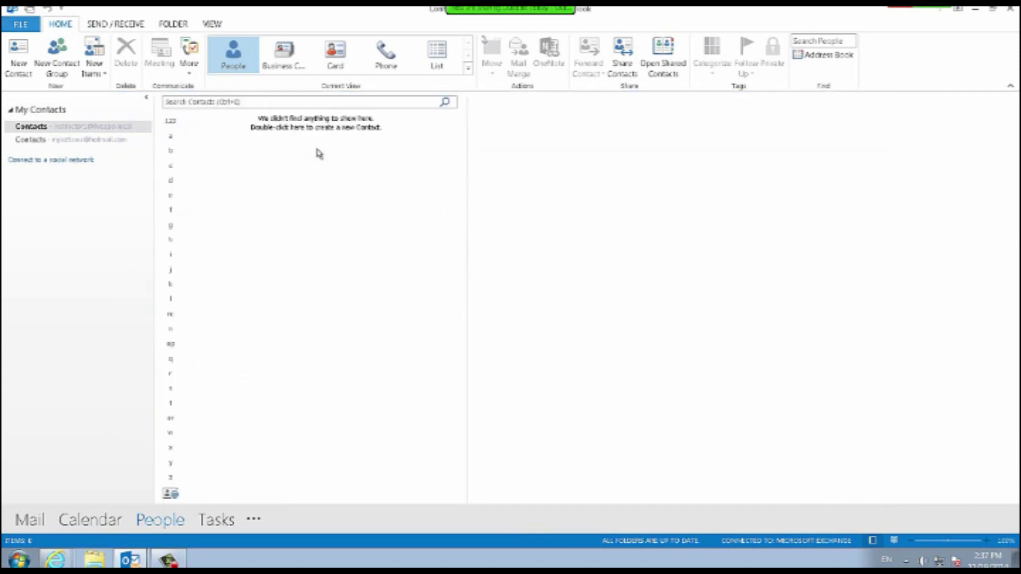
{"action": "left_click", "coordinate": [20, 24]}
{"action": "left_click", "coordinate": [29, 199]}
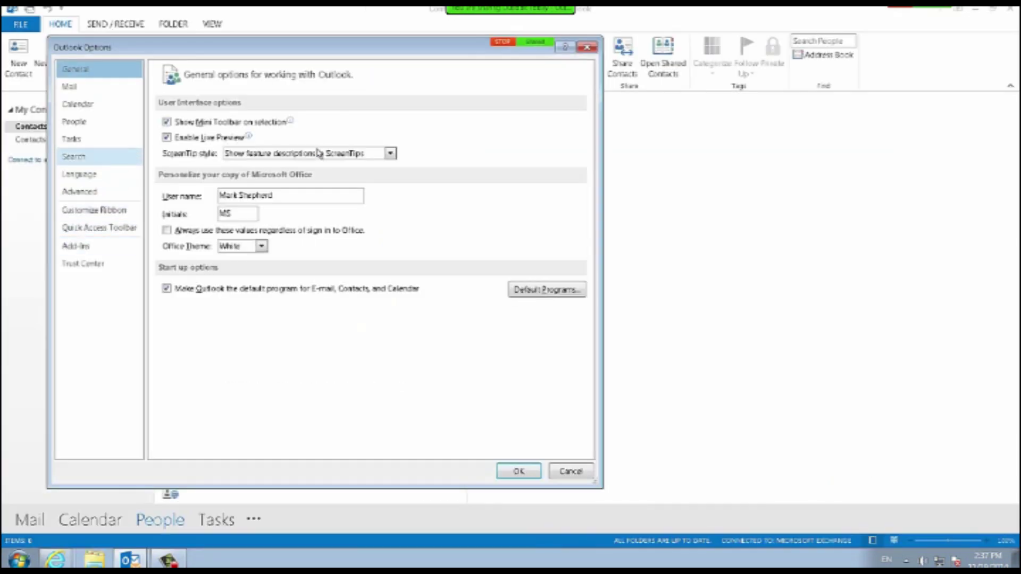
{"action": "left_click", "coordinate": [78, 192]}
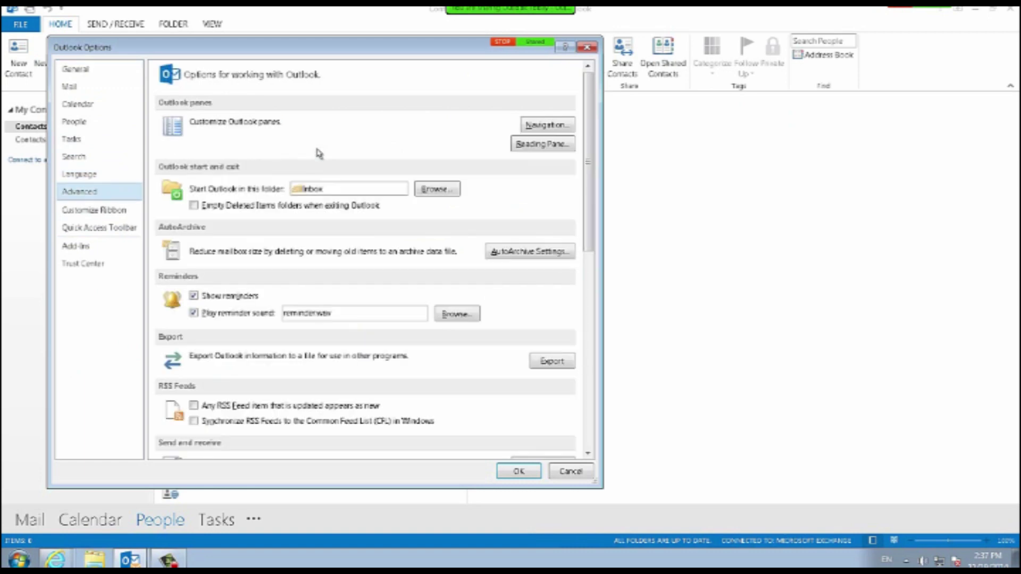
{"action": "scroll", "coordinate": [319, 153], "scroll_direction": "down", "scroll_amount": 5}
{"action": "scroll", "coordinate": [319, 153], "scroll_direction": "down", "scroll_amount": 6}
{"action": "scroll", "coordinate": [320, 154], "scroll_direction": "up", "scroll_amount": 11}
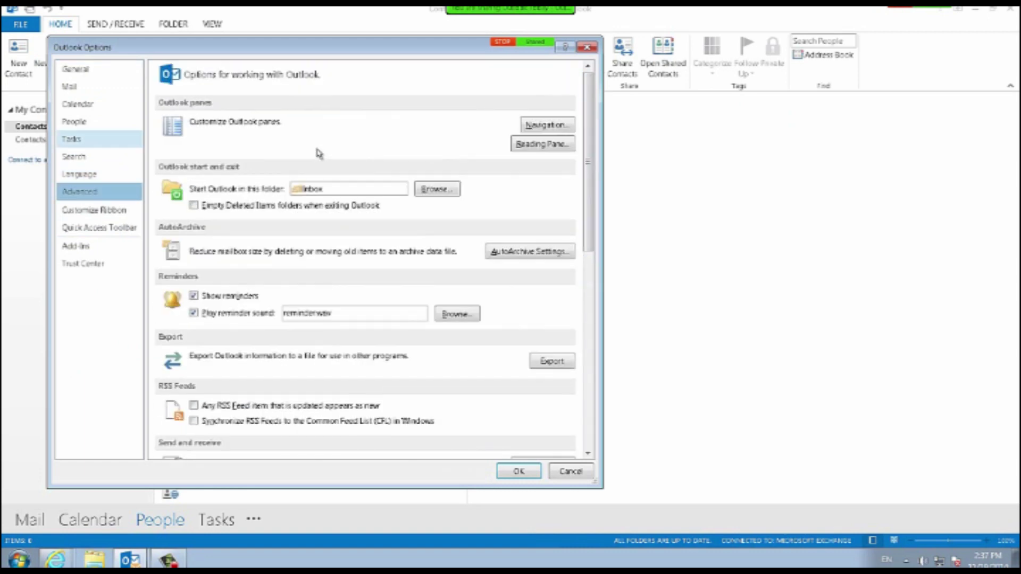
Review the People, Tasks, Search, General, Language and Advanced options, then close Options and return to Mail.
{"action": "left_click", "coordinate": [99, 122]}
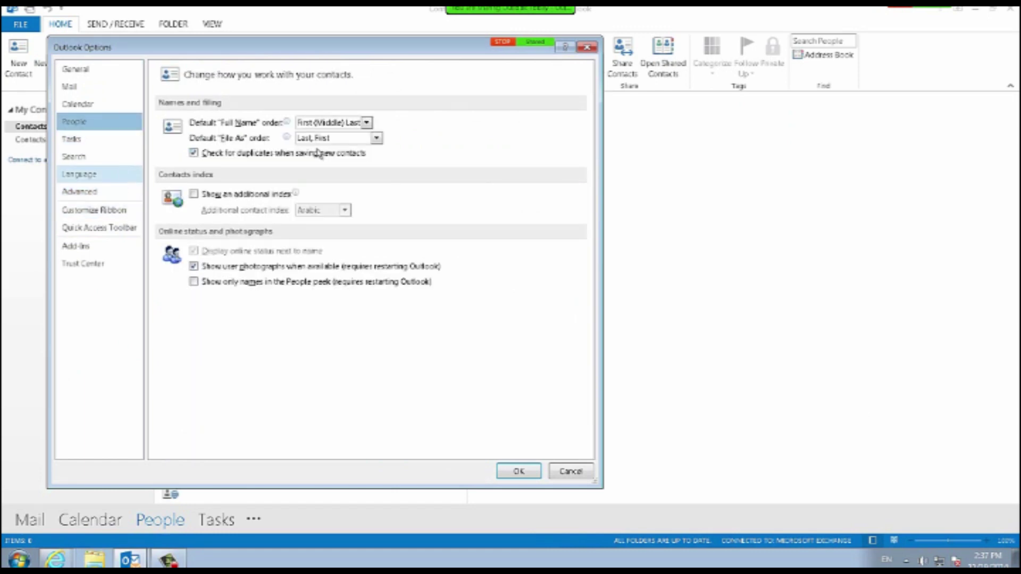
{"action": "left_click", "coordinate": [99, 140]}
{"action": "left_click", "coordinate": [99, 157]}
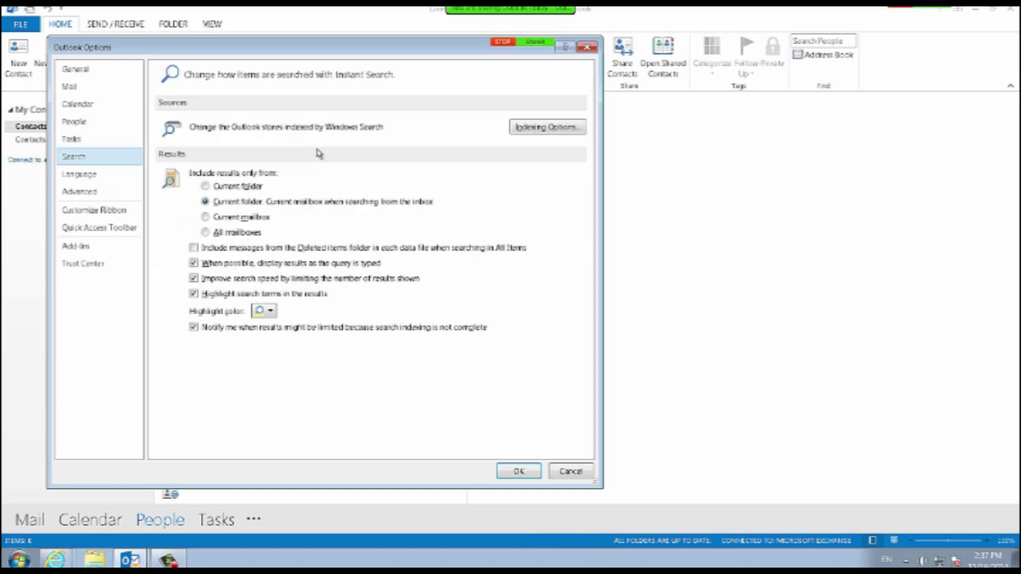
{"action": "left_click", "coordinate": [99, 69]}
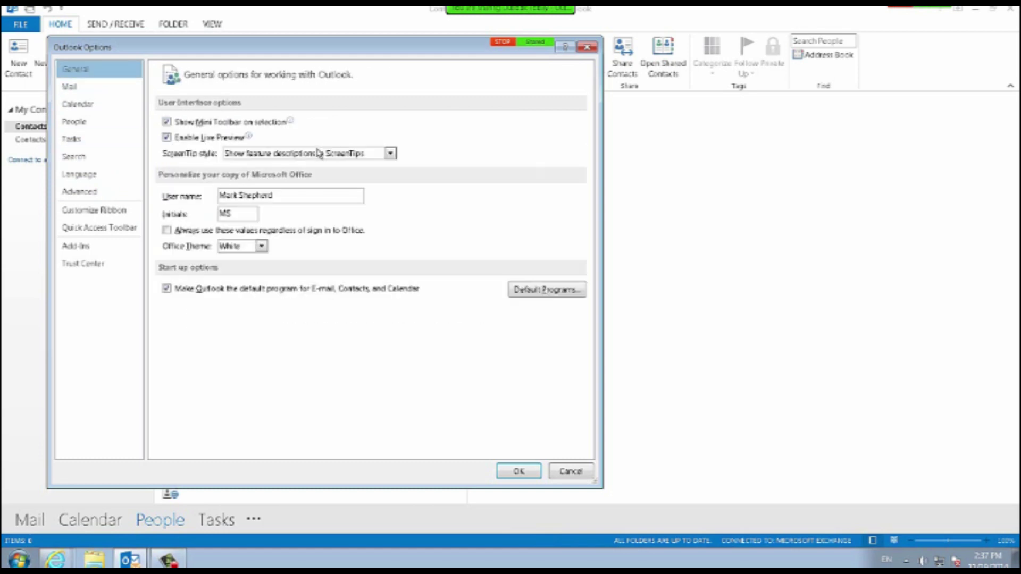
{"action": "left_click", "coordinate": [99, 174]}
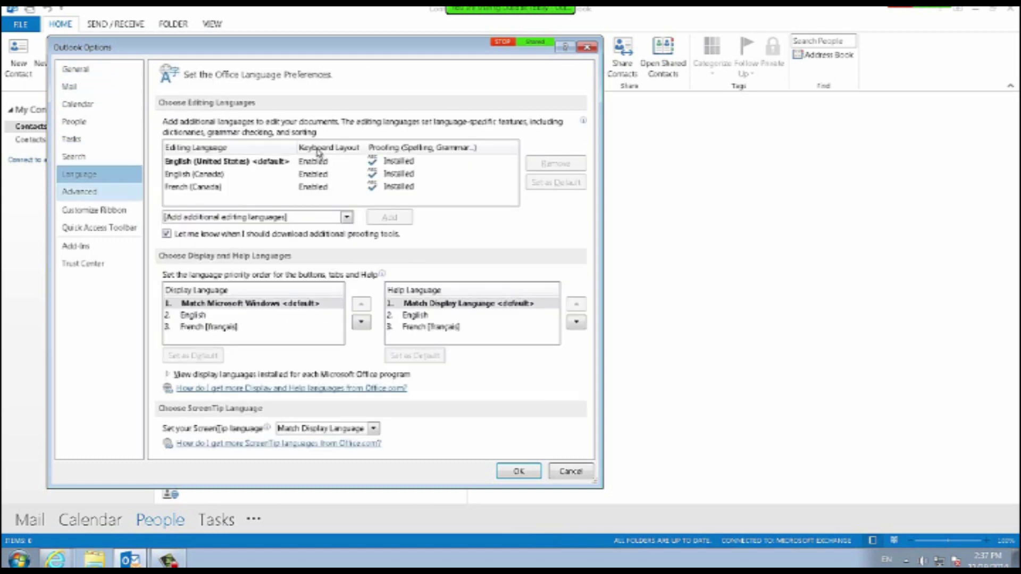
{"action": "left_click", "coordinate": [99, 191]}
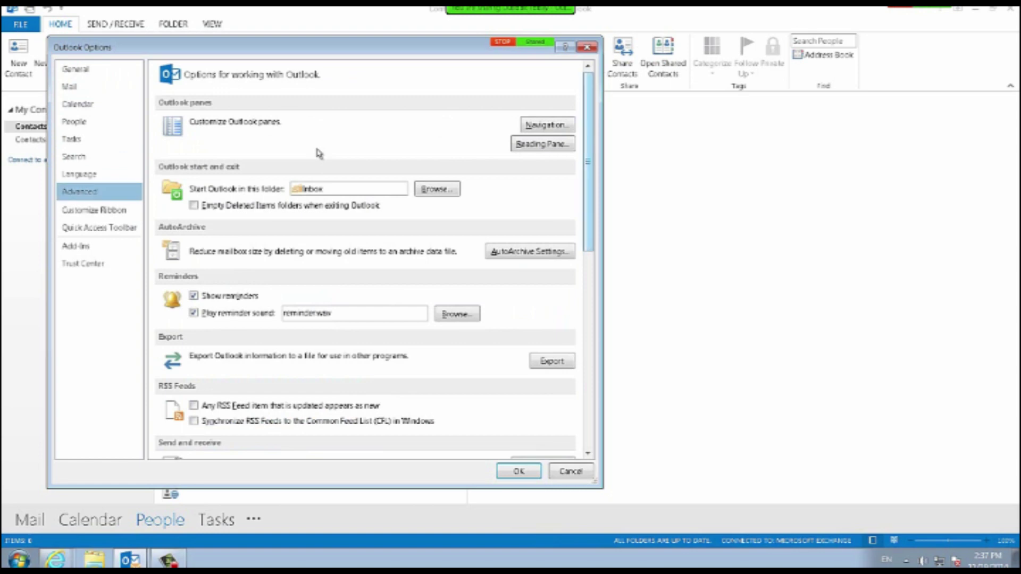
{"action": "scroll", "coordinate": [319, 154], "scroll_direction": "down", "scroll_amount": 5}
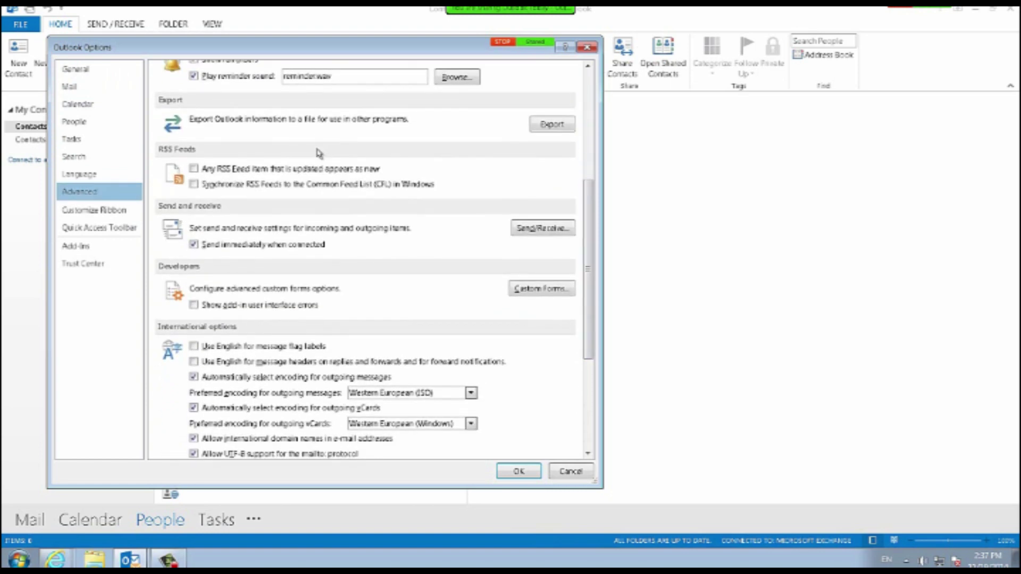
{"action": "key", "text": "Escape"}
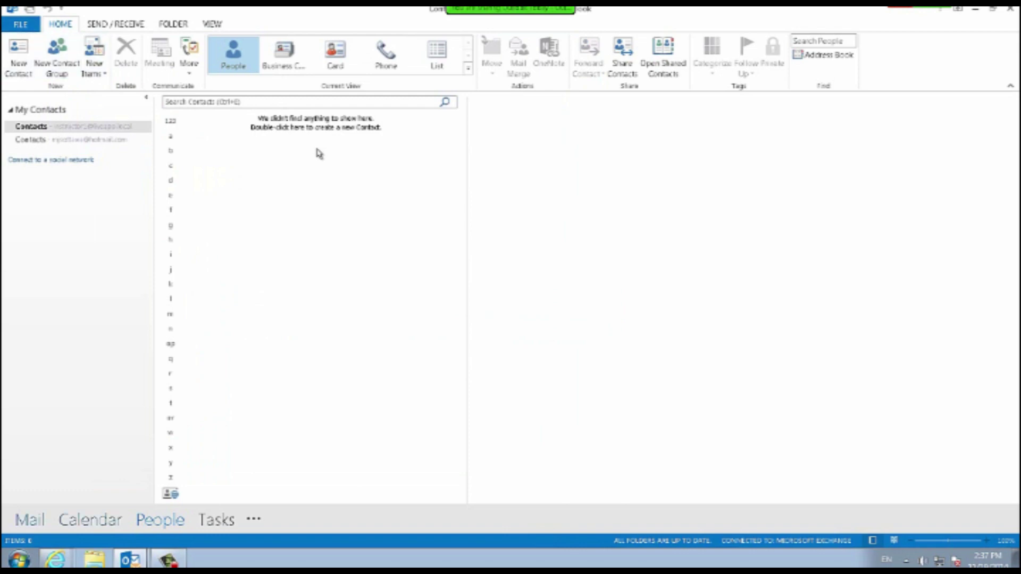
{"action": "key", "text": "ctrl+1"}
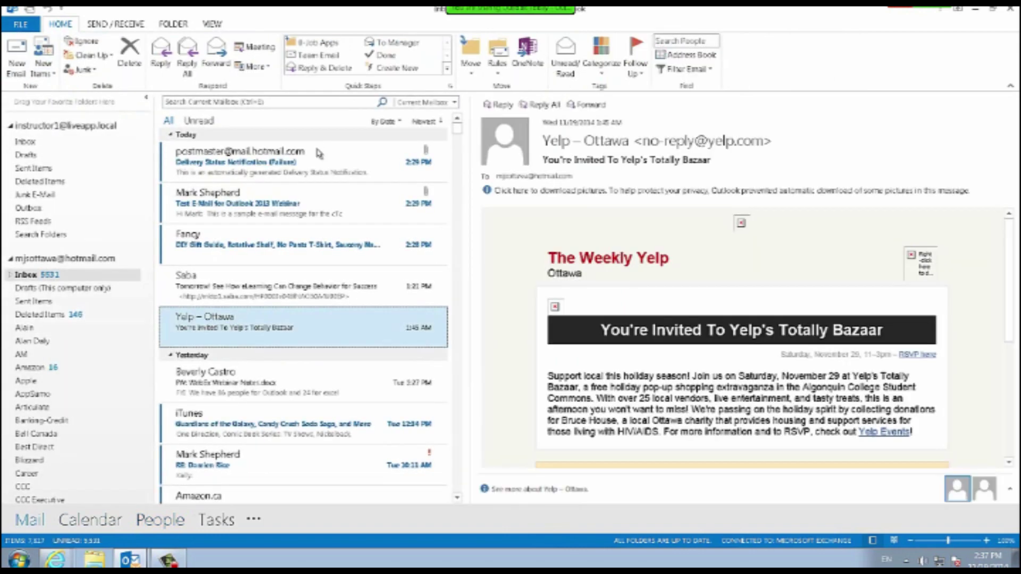
View the Yelp sender's Outlook Properties and close them without changes.
{"action": "right_click", "coordinate": [957, 490]}
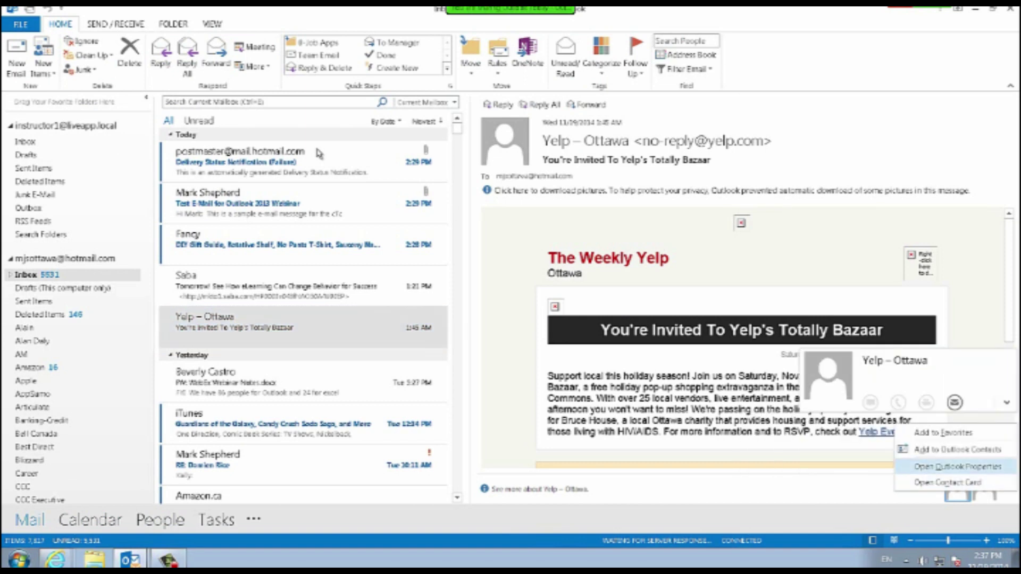
{"action": "left_click", "coordinate": [956, 467]}
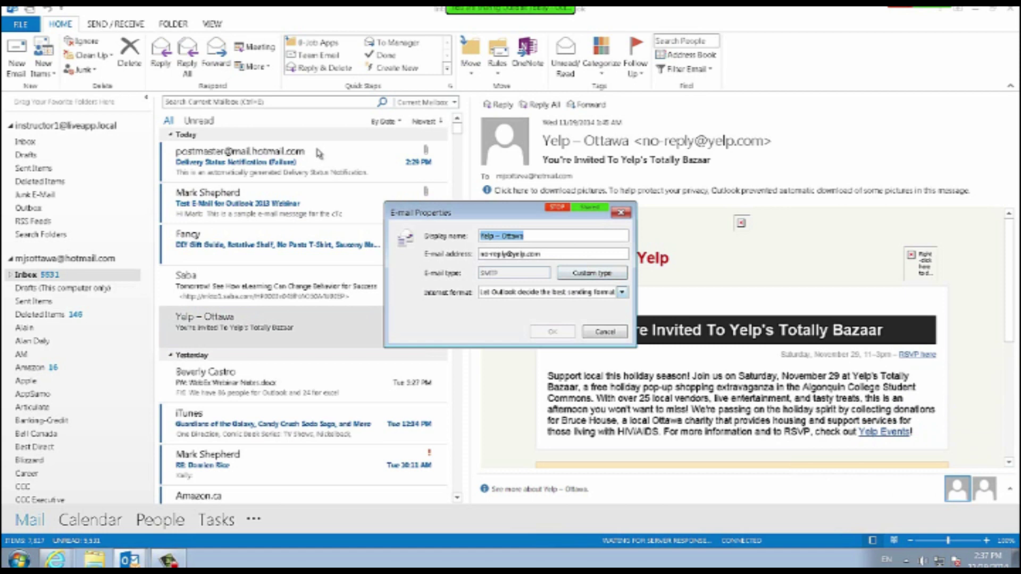
{"action": "key", "text": "alt+Down"}
{"action": "key", "text": "Escape"}
{"action": "key", "text": "Escape"}
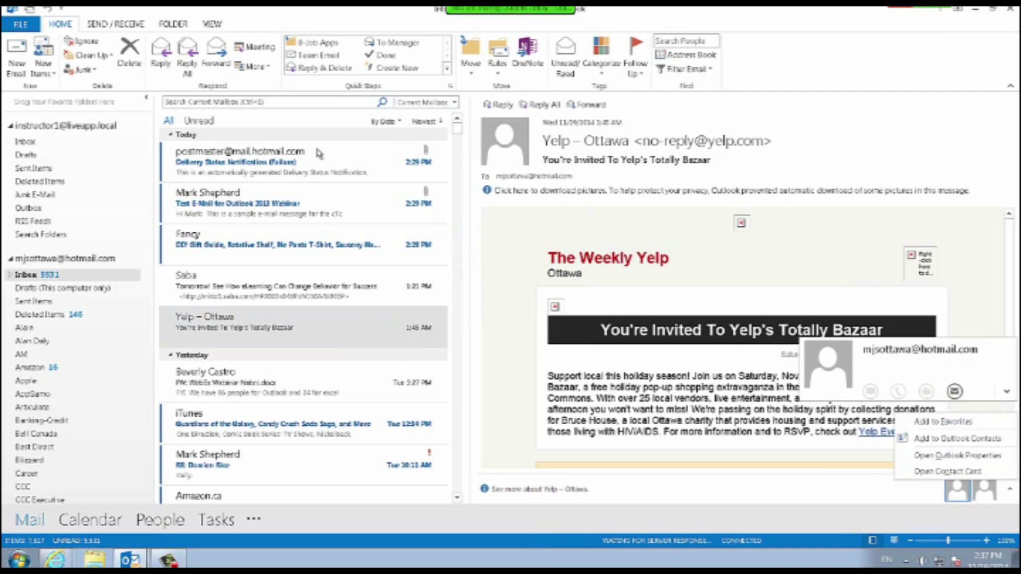
Open the sender's contact card and choose to connect a social network from WHAT'S NEW.
{"action": "left_click", "coordinate": [948, 472]}
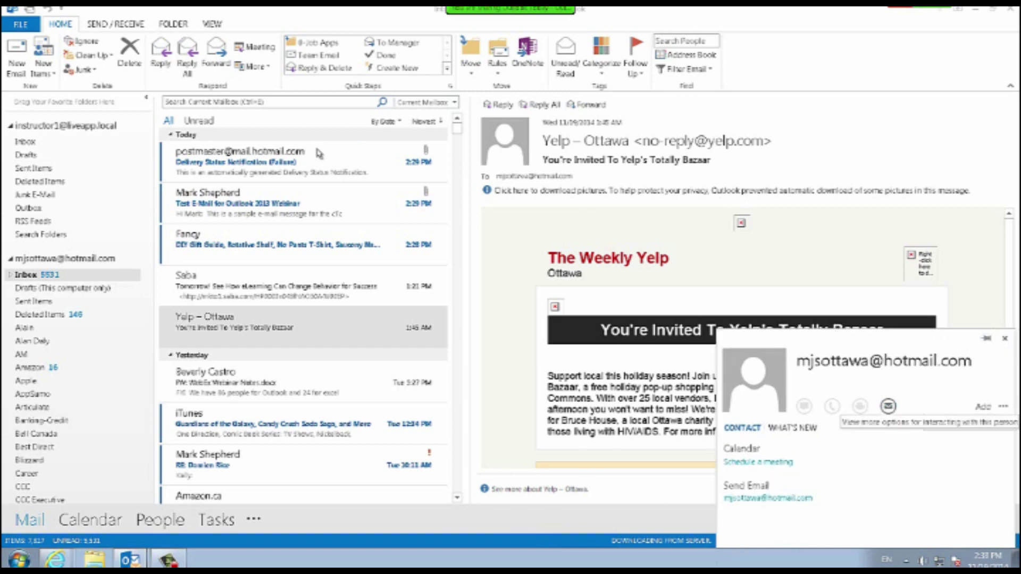
{"action": "left_click", "coordinate": [1003, 406]}
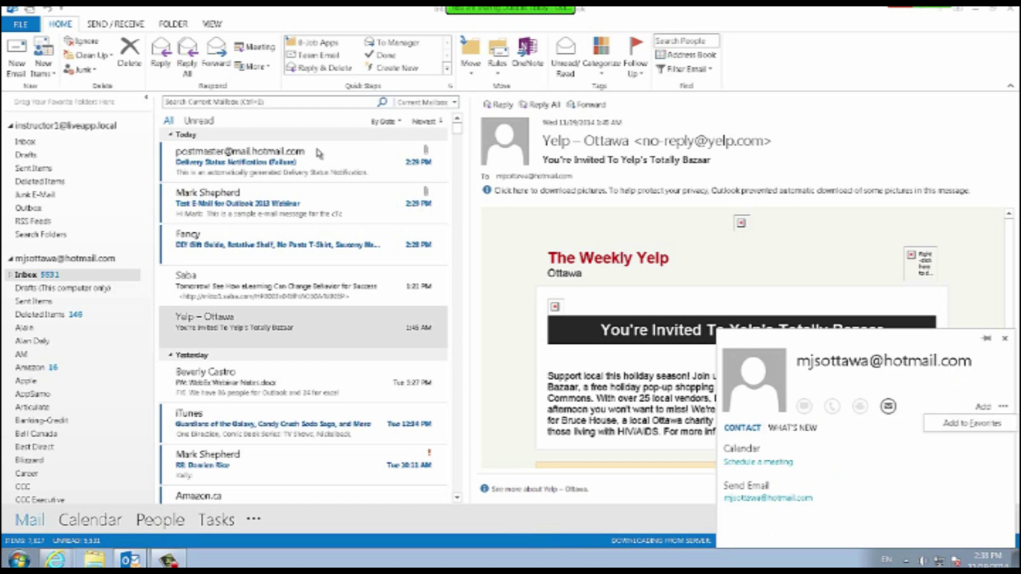
{"action": "left_click", "coordinate": [792, 427]}
{"action": "left_click", "coordinate": [742, 427]}
{"action": "left_click", "coordinate": [793, 428]}
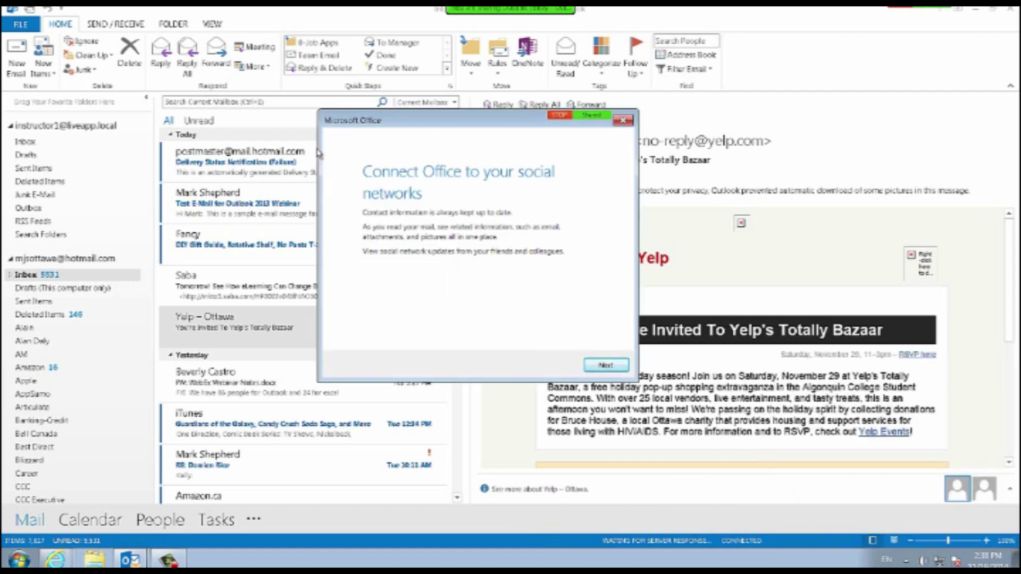
Select Facebook, enter the account e-mail as the user name, then cancel the social network setup.
{"action": "key", "text": "Return"}
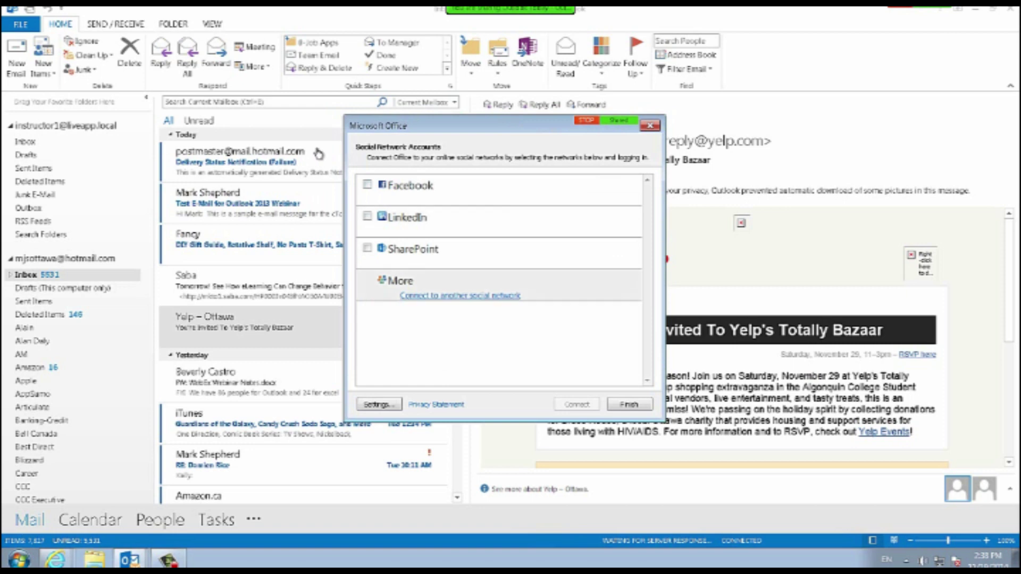
{"action": "left_click", "coordinate": [367, 184]}
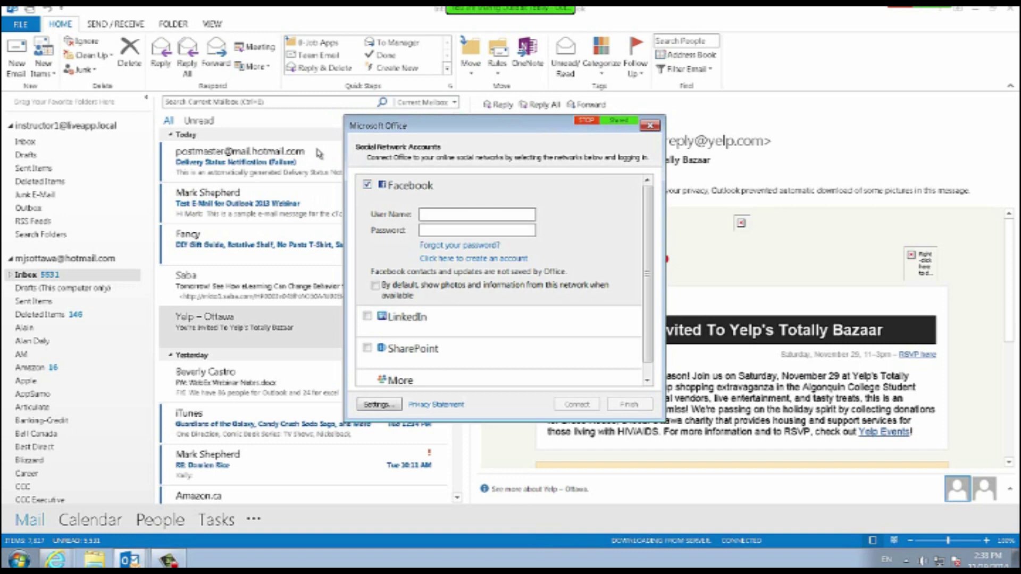
{"action": "key", "text": "Tab"}
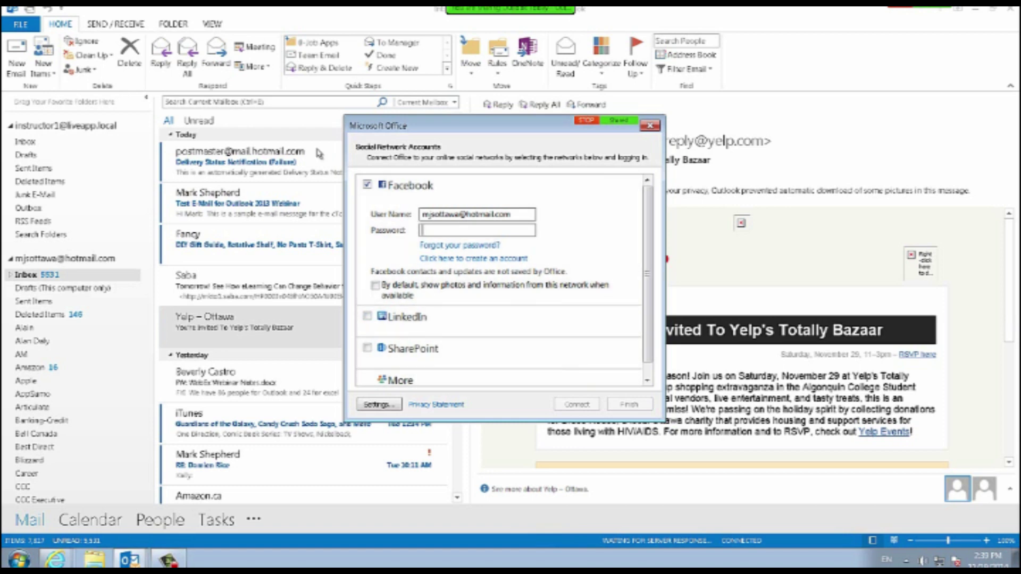
{"action": "key", "text": "Escape"}
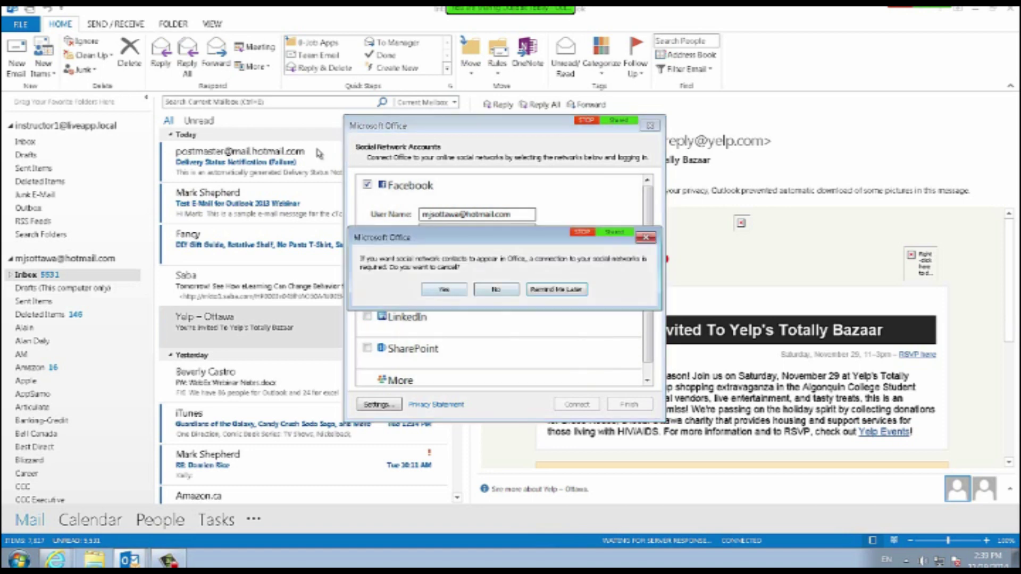
{"action": "key", "text": "Return"}
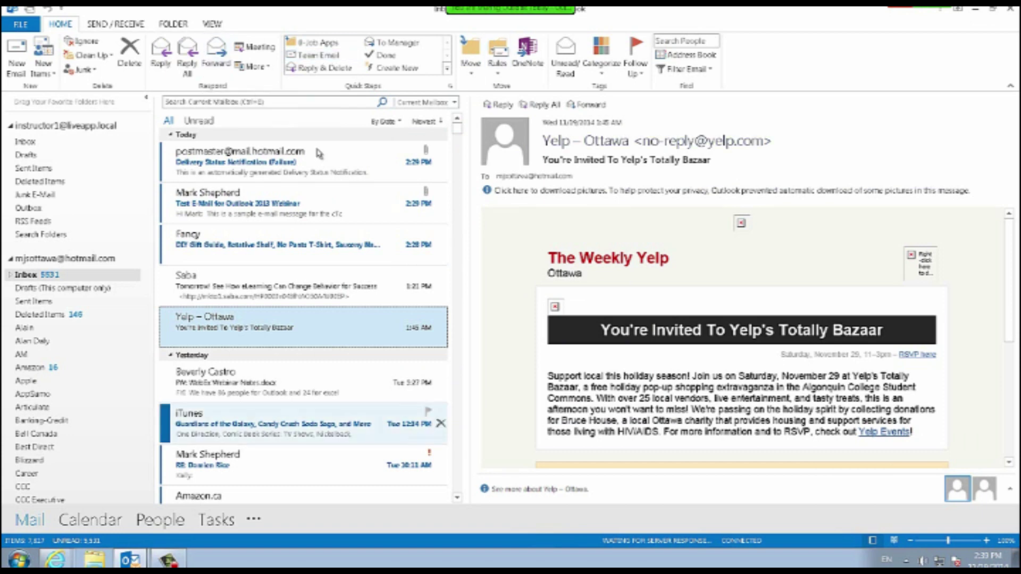
In Tasks, start a new task with the subject Pick Up Groceries.
{"action": "mouse_move", "coordinate": [216, 519]}
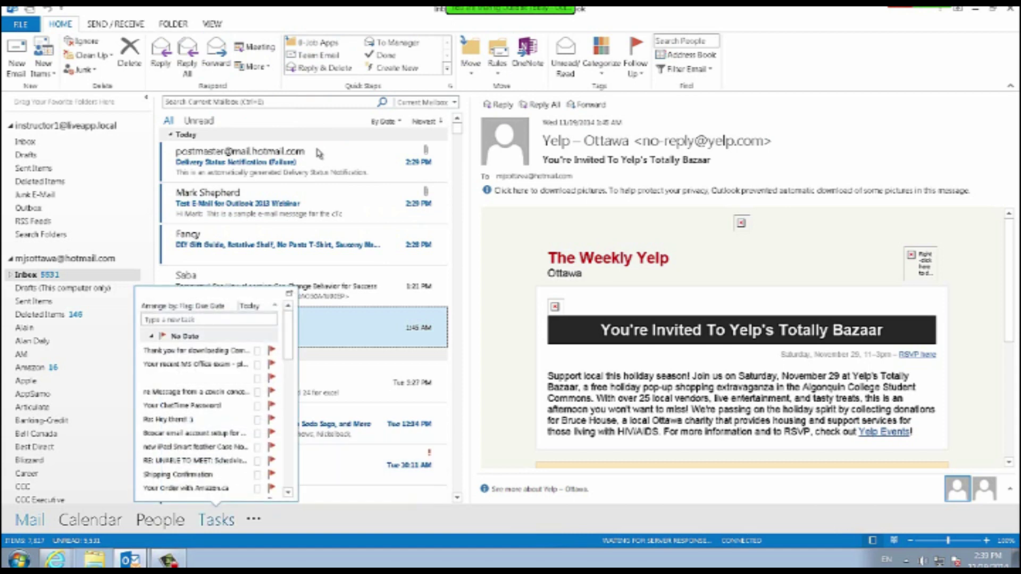
{"action": "left_click", "coordinate": [216, 520]}
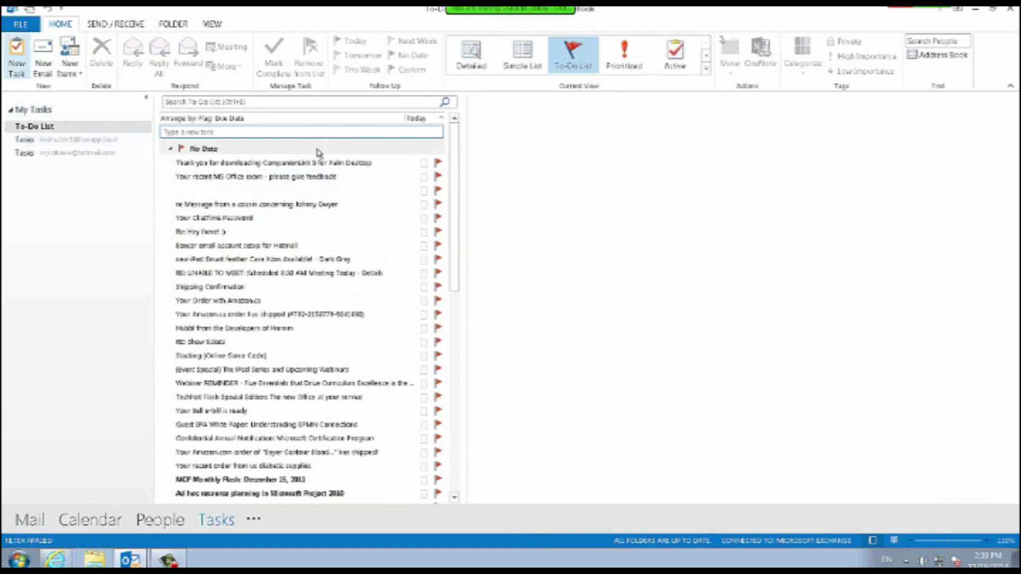
{"action": "left_click", "coordinate": [16, 57]}
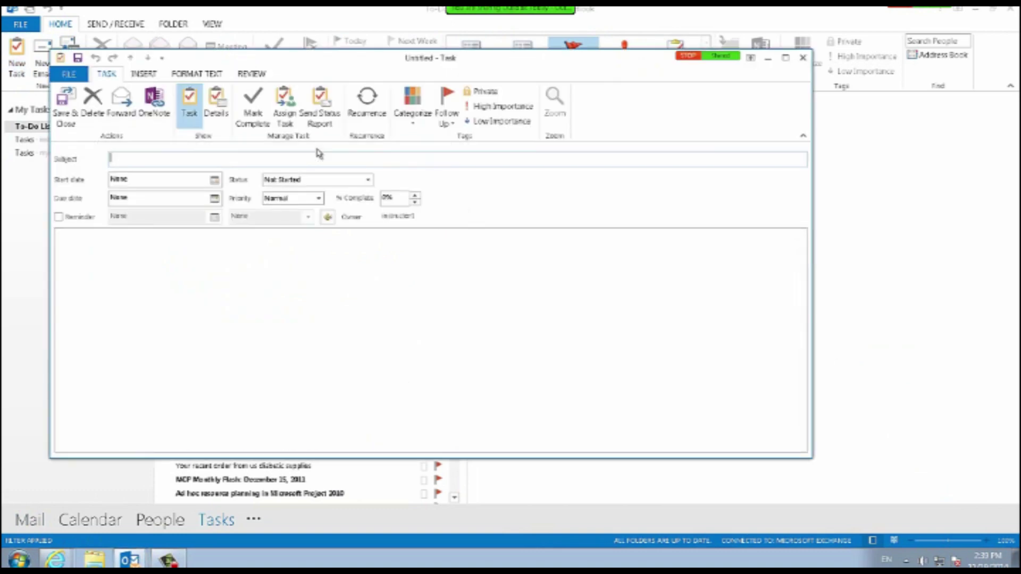
{"action": "type", "text": "Pcik up"}
{"action": "key", "text": "BackSpace"}
{"action": "key", "text": "BackSpace"}
{"action": "key", "text": "BackSpace"}
{"action": "key", "text": "BackSpace"}
{"action": "key", "text": "BackSpace"}
{"action": "key", "text": "BackSpace"}
{"action": "type", "text": "ick"}
{"action": "type", "text": " up Bred"}
{"action": "type", "text": "eries"}
Set priority High, start and due date today, and a reminder at 3:30 PM.
{"action": "left_click", "coordinate": [319, 198]}
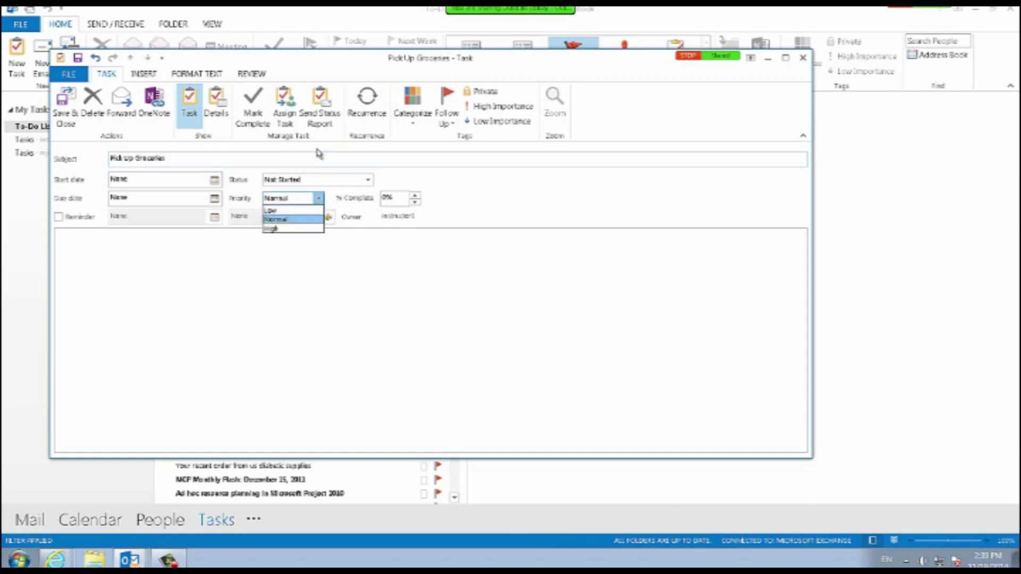
{"action": "left_click", "coordinate": [271, 228]}
{"action": "left_click", "coordinate": [214, 180]}
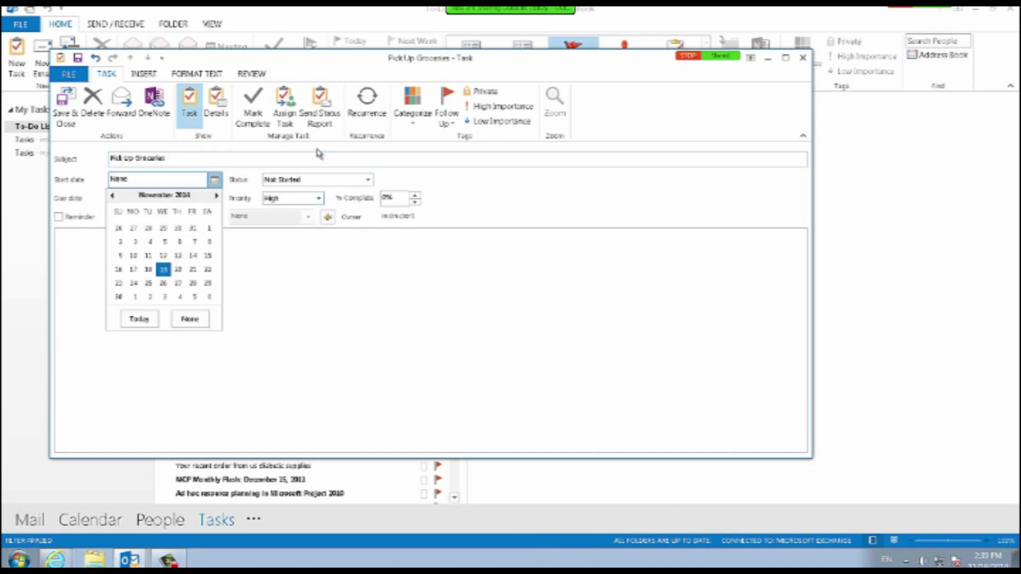
{"action": "left_click", "coordinate": [163, 269]}
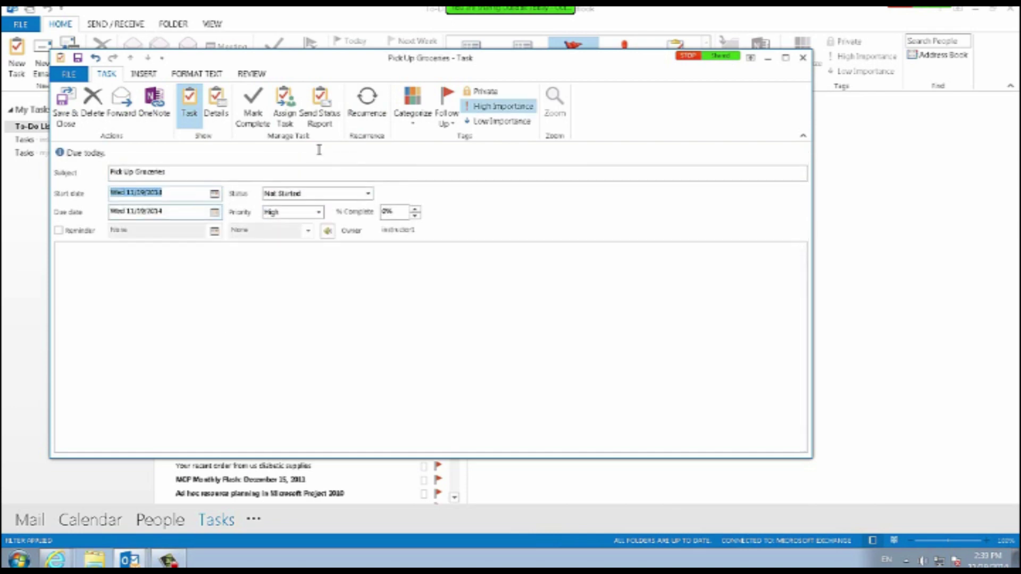
{"action": "left_click", "coordinate": [59, 231]}
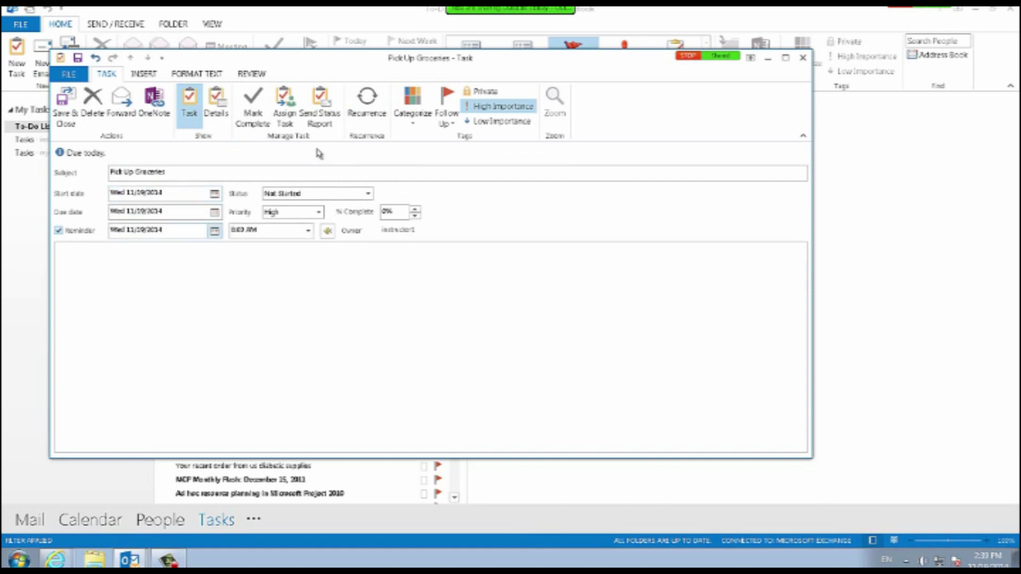
{"action": "left_click", "coordinate": [215, 231]}
{"action": "left_click", "coordinate": [214, 230]}
{"action": "left_click", "coordinate": [308, 230]}
{"action": "scroll", "coordinate": [266, 281], "scroll_direction": "down", "scroll_amount": 5}
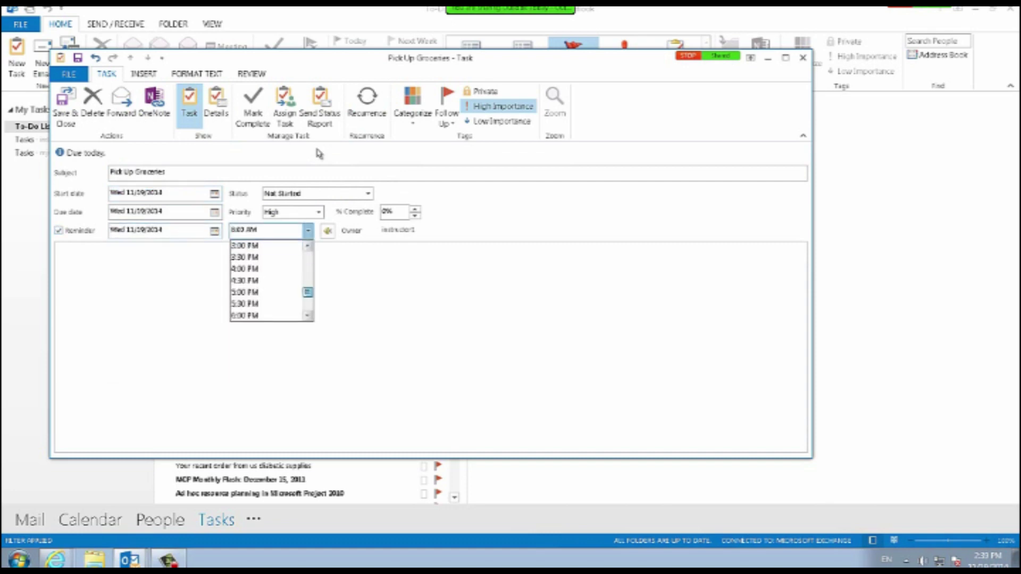
{"action": "key", "text": "Return"}
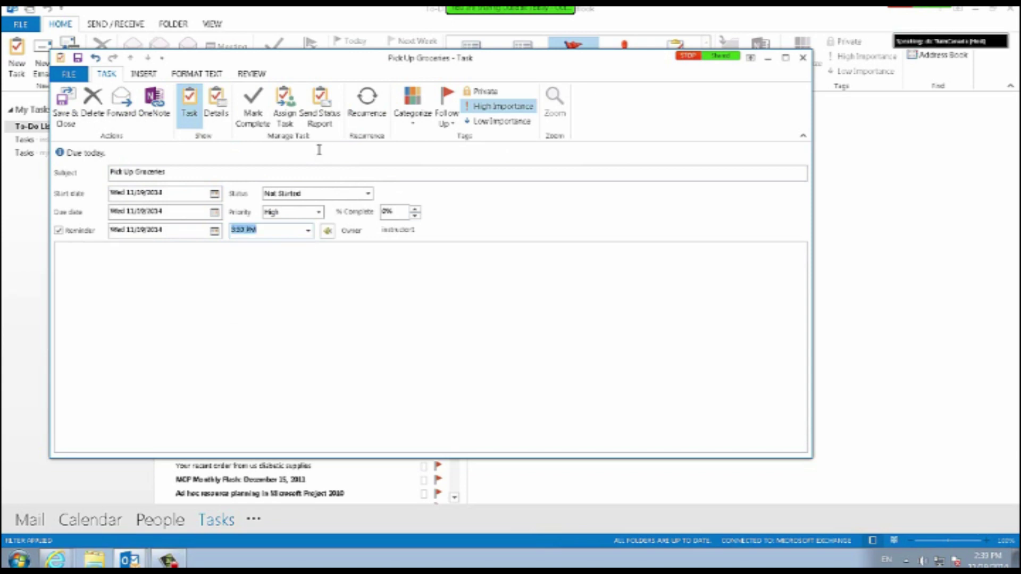
{"action": "left_click", "coordinate": [318, 150]}
Add the note 'Make sure you stop in at Independent Grocer before going home!' and save the task.
{"action": "key", "text": "Tab"}
{"action": "key", "text": "Tab"}
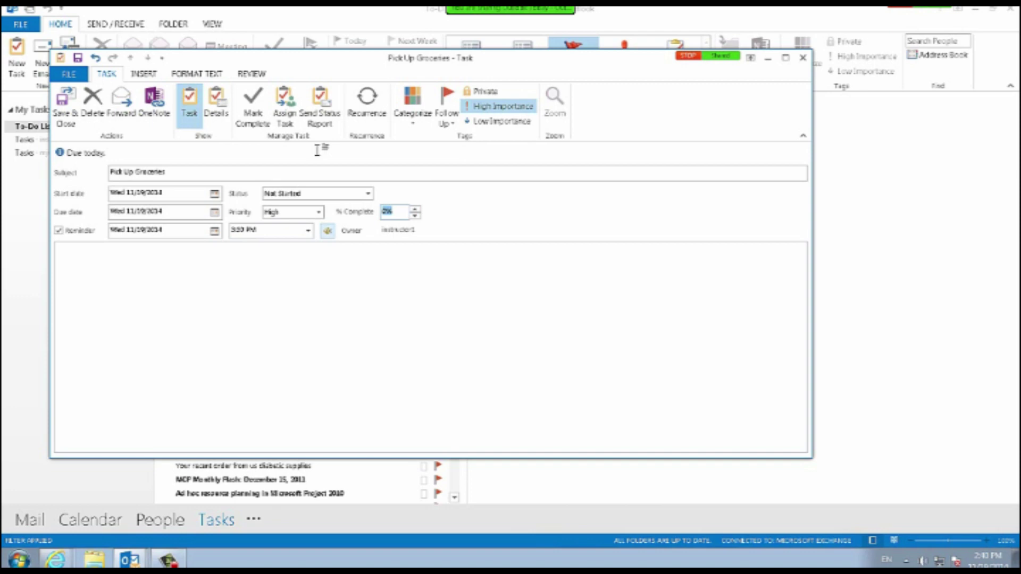
{"action": "type", "text": "Make sure "}
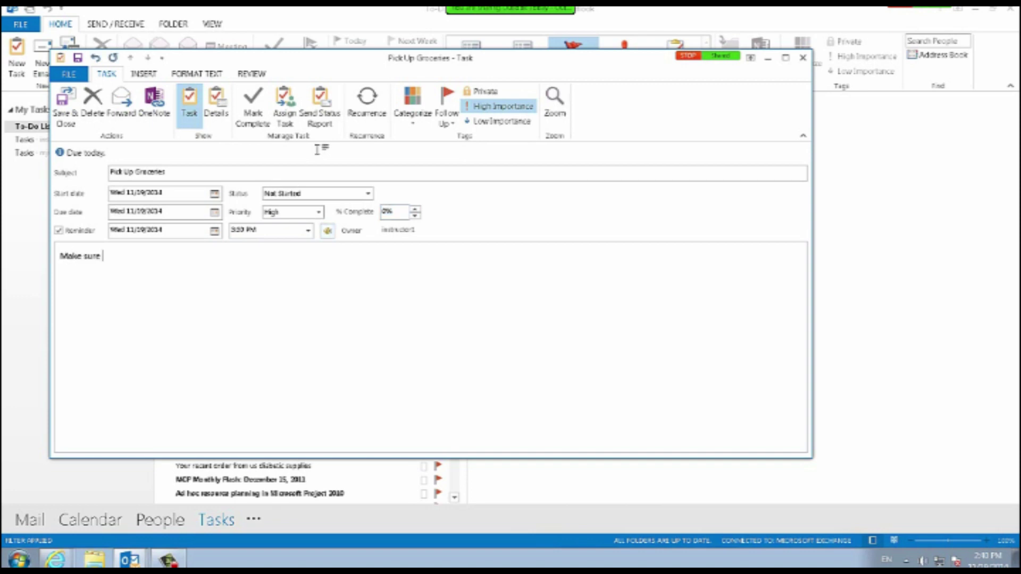
{"action": "type", "text": "you stop in at Independend"}
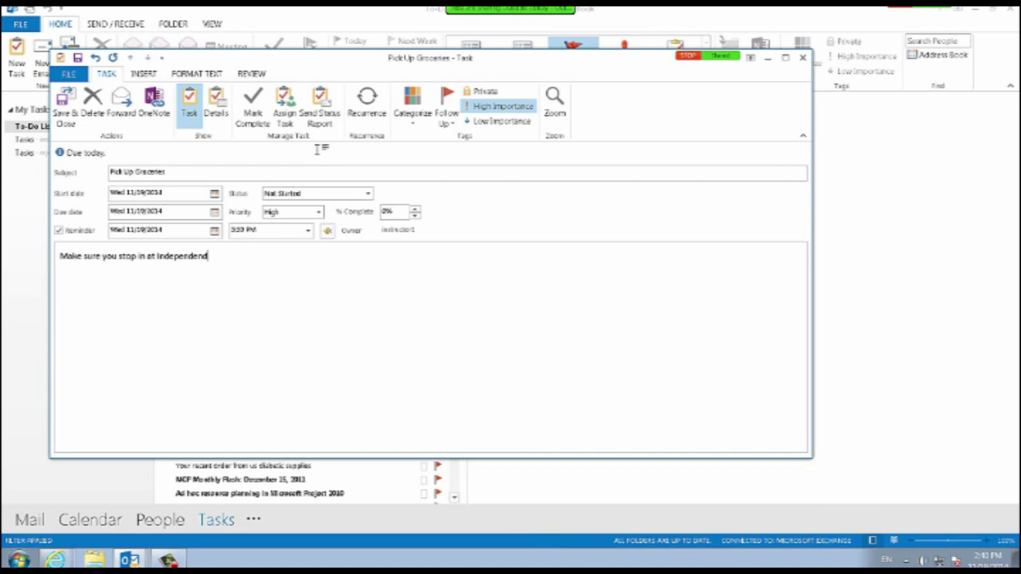
{"action": "key", "text": "BackSpace"}
{"action": "type", "text": "t Grocer before going home!"}
{"action": "key", "text": "Return"}
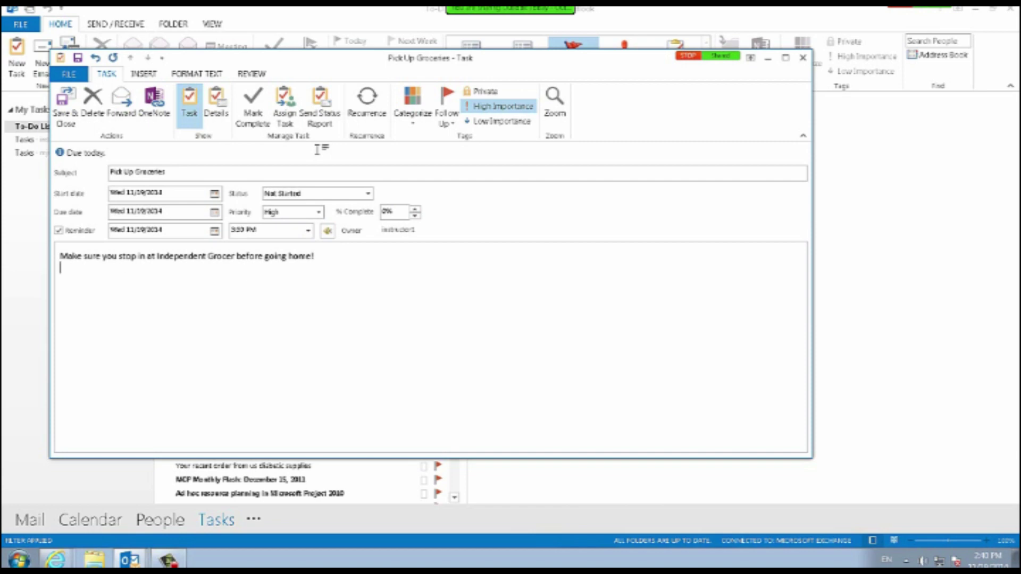
{"action": "key", "text": "alt+s"}
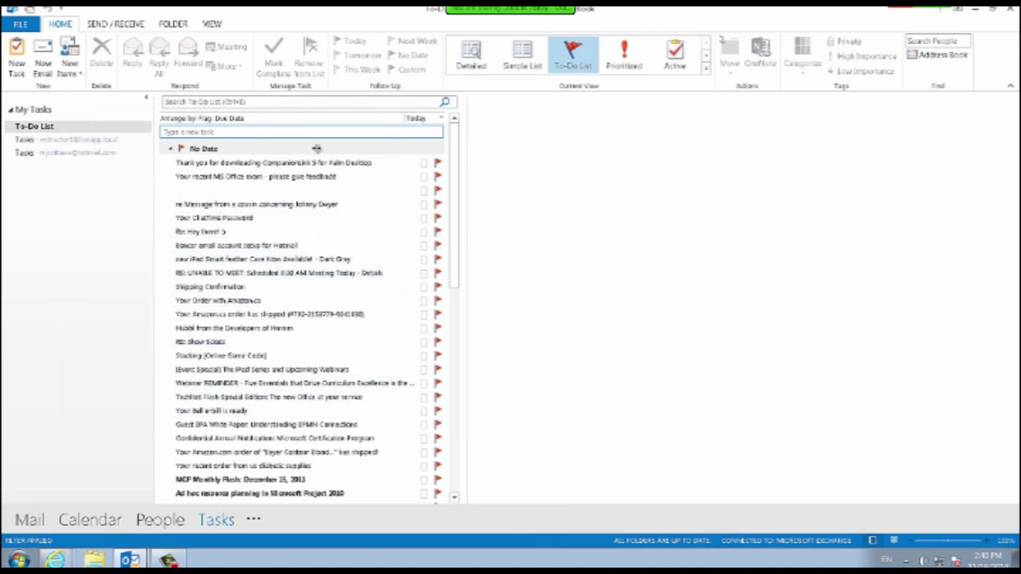
Type 'groceries' into the To-Do List's new task box to add it under Today.
{"action": "scroll", "coordinate": [318, 153], "scroll_direction": "down", "scroll_amount": 10}
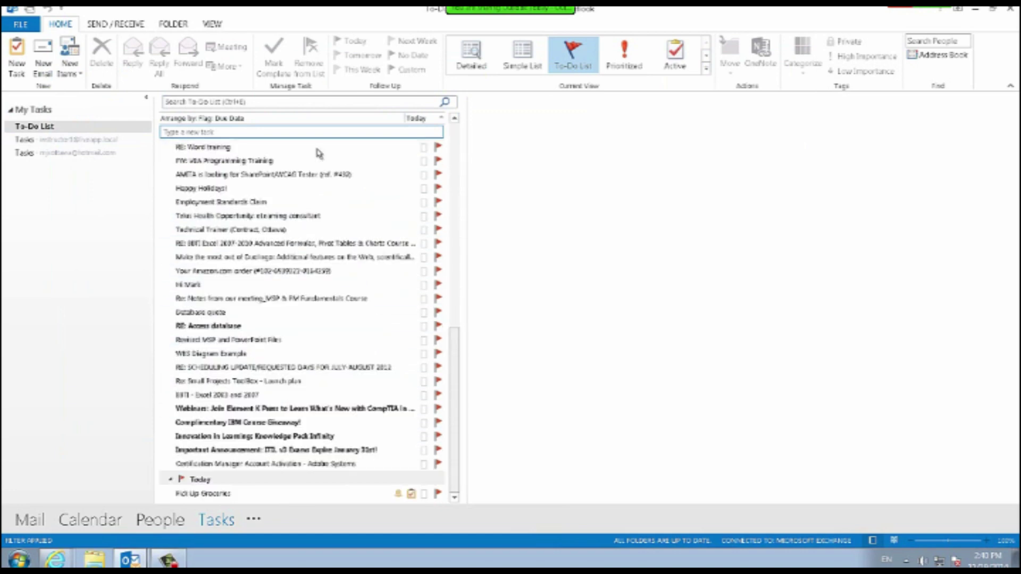
{"action": "scroll", "coordinate": [318, 153], "scroll_direction": "up", "scroll_amount": 10}
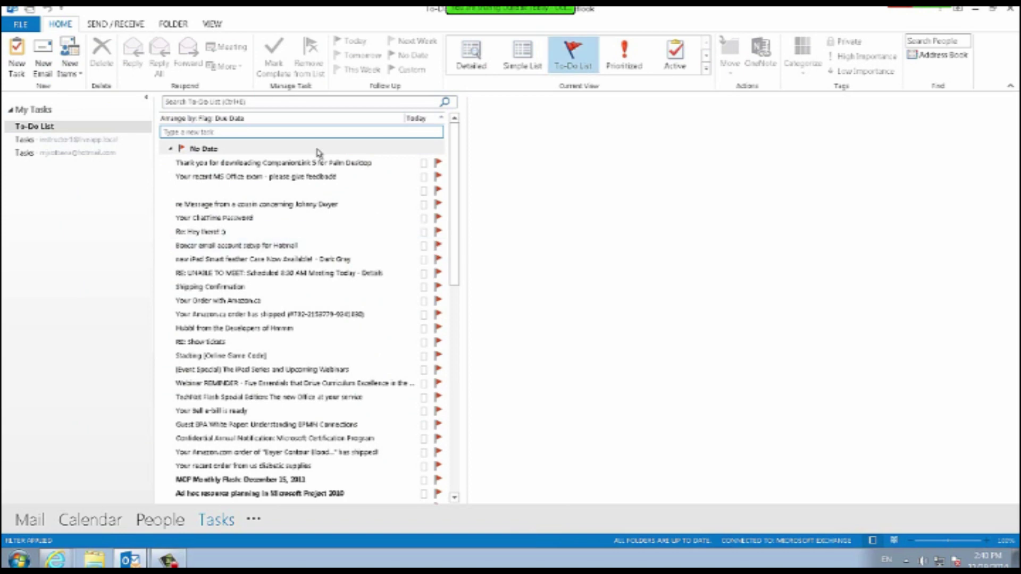
{"action": "scroll", "coordinate": [318, 152], "scroll_direction": "down", "scroll_amount": 15}
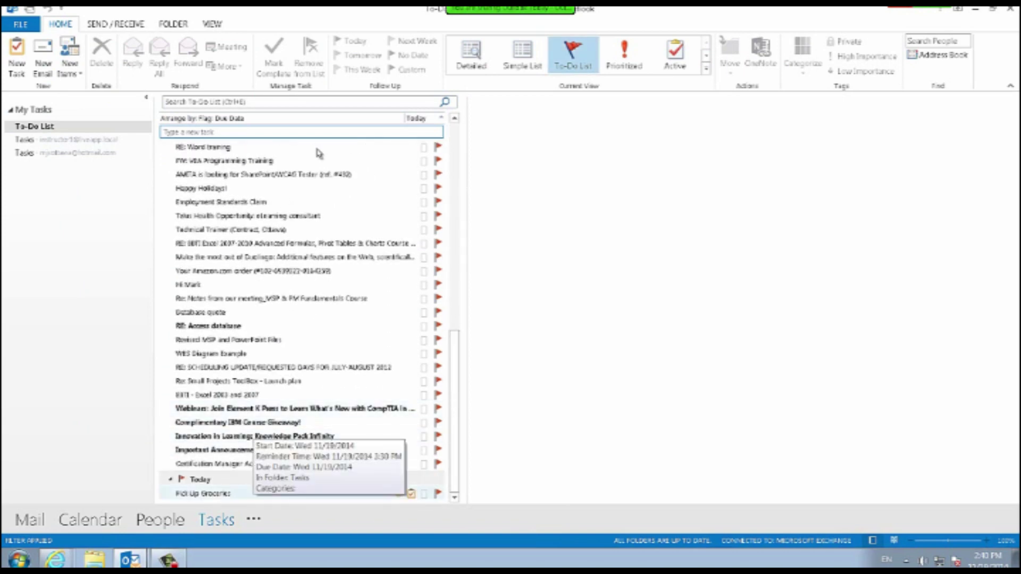
{"action": "left_click", "coordinate": [319, 135]}
{"action": "type", "text": "groc"}
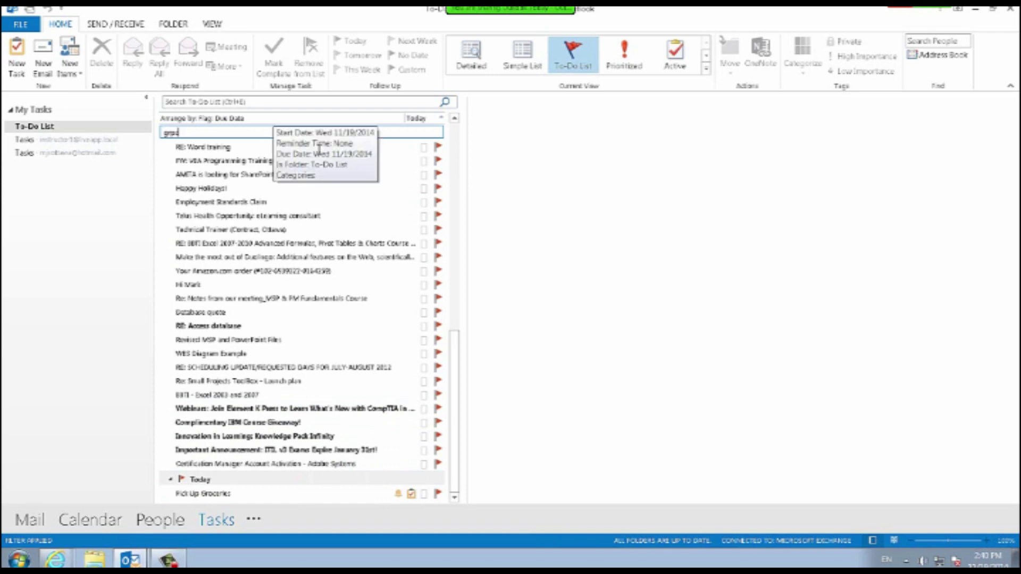
{"action": "key", "text": "BackSpace"}
{"action": "key", "text": "BackSpace"}
{"action": "key", "text": "BackSpace"}
{"action": "type", "text": "groceries"}
{"action": "key", "text": "Return"}
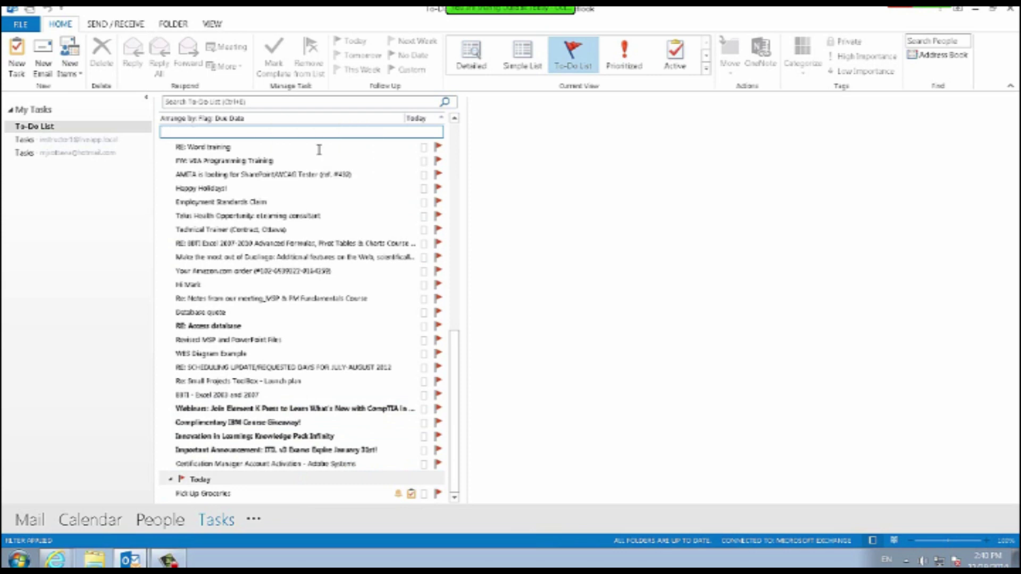
Search the task list for groceries, then clear the search to show all items.
{"action": "key", "text": "ctrl+e"}
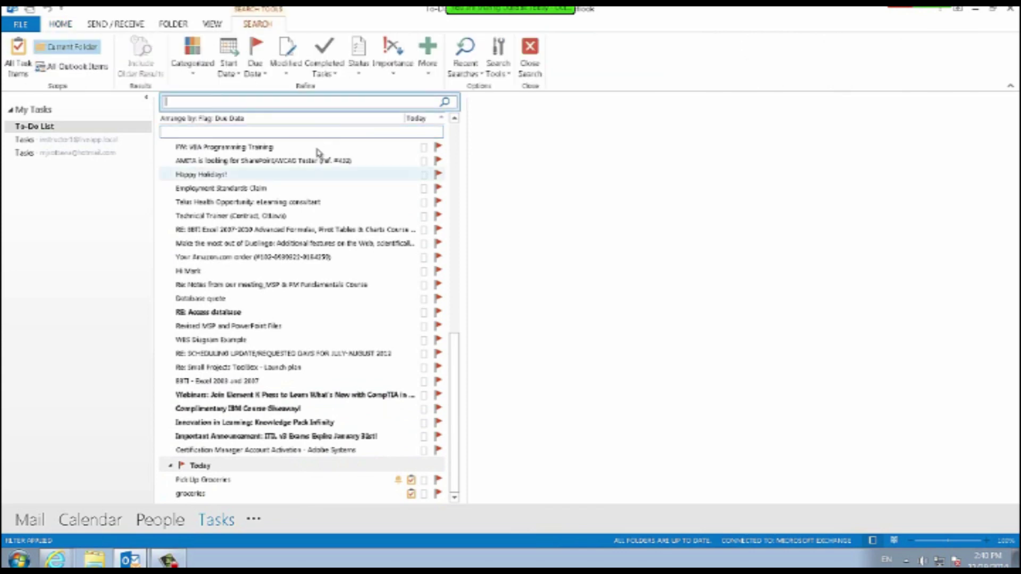
{"action": "type", "text": "groceries"}
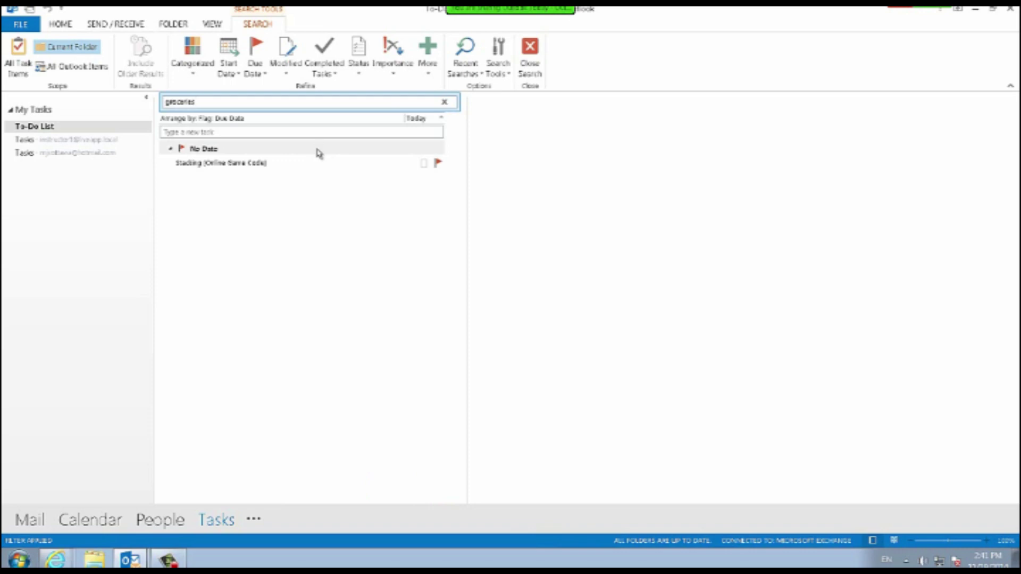
{"action": "key", "text": "Tab"}
{"action": "key", "text": "Tab"}
{"action": "key", "text": "Tab"}
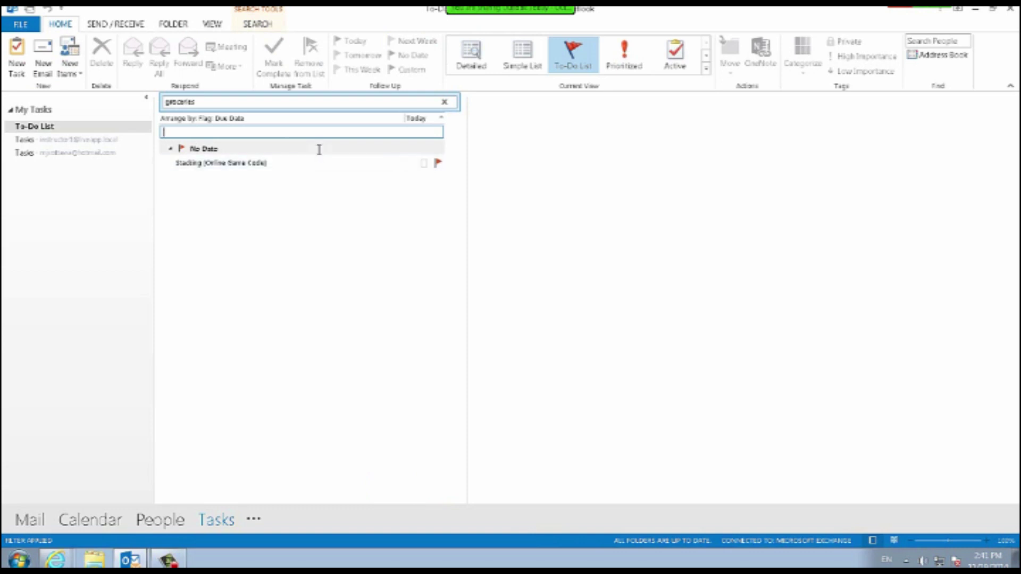
{"action": "key", "text": "Tab"}
{"action": "key", "text": "Escape"}
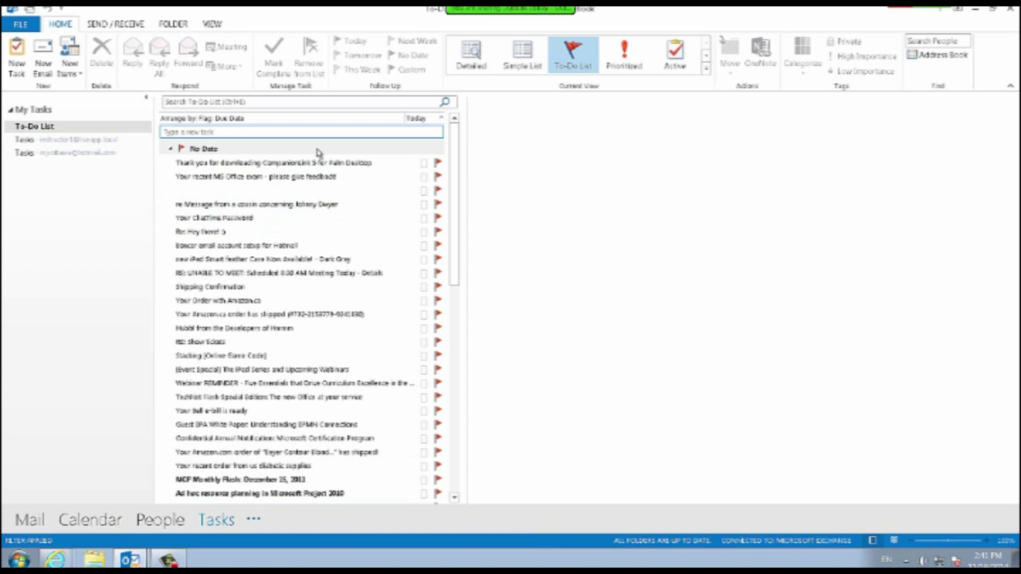
{"action": "left_click", "coordinate": [254, 519]}
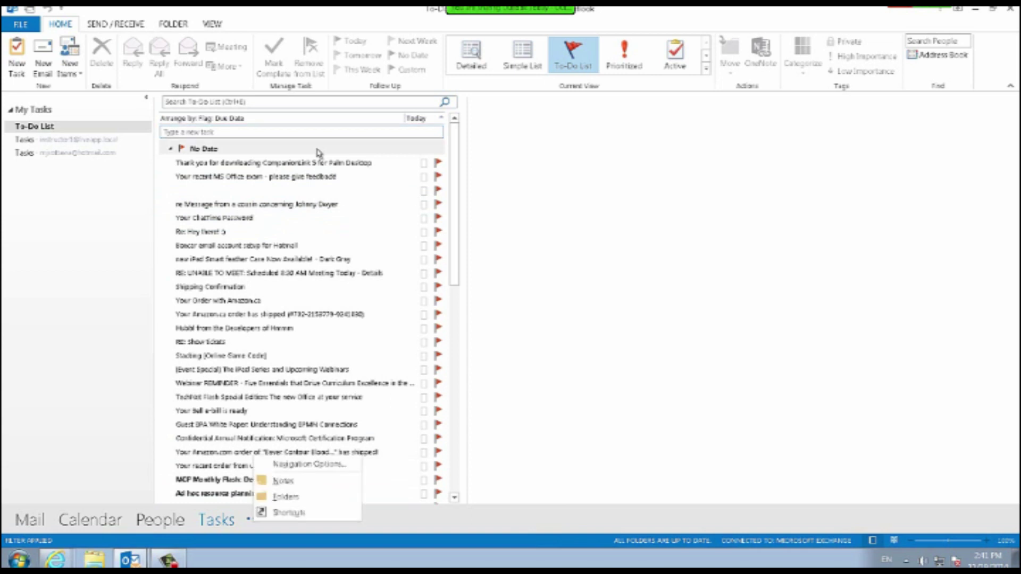
Set the navigation bar's maximum number of visible items to 4 in Navigation Options.
{"action": "left_click", "coordinate": [115, 24]}
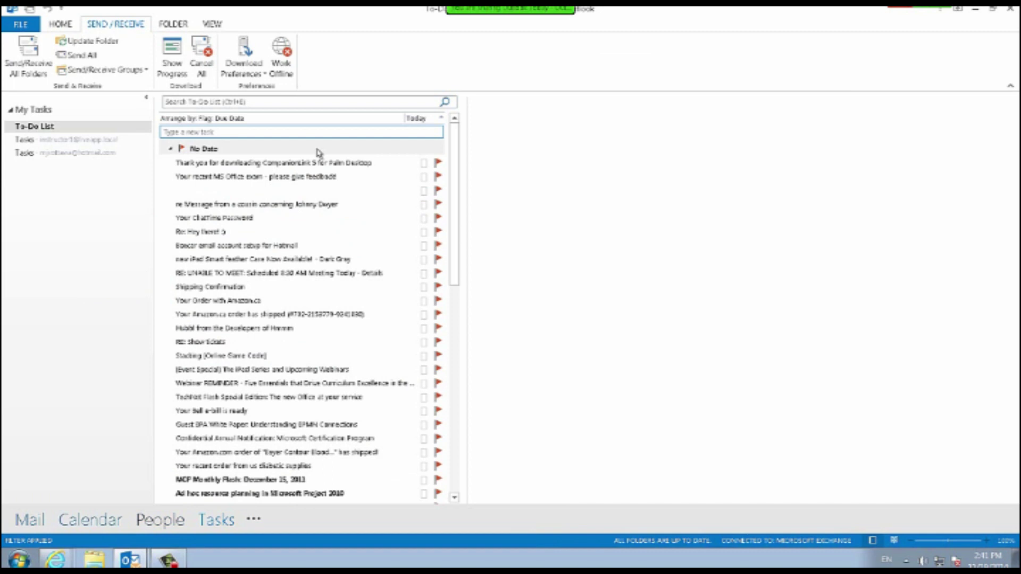
{"action": "mouse_move", "coordinate": [160, 520]}
{"action": "left_click", "coordinate": [254, 520]}
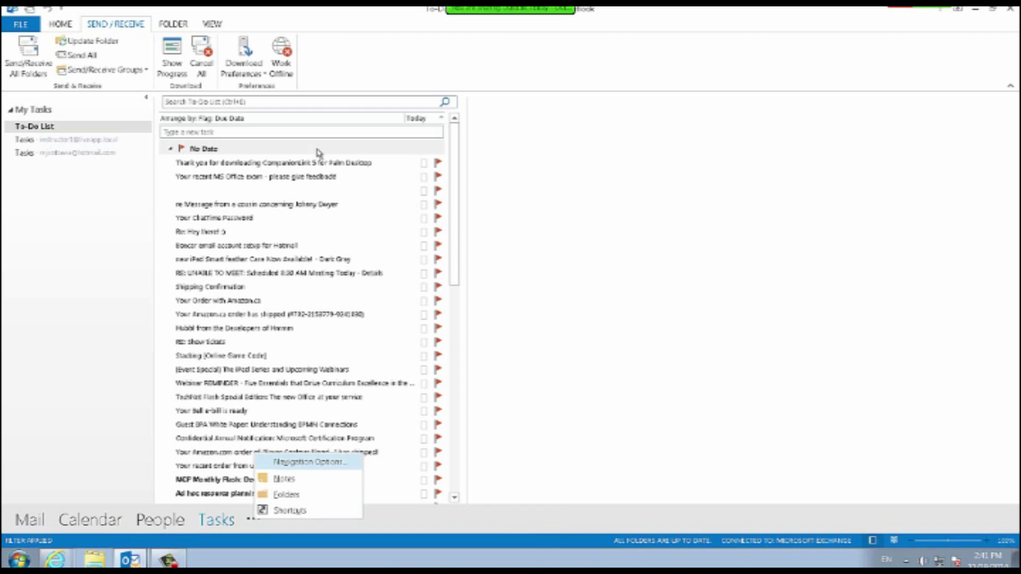
{"action": "key", "text": "Return"}
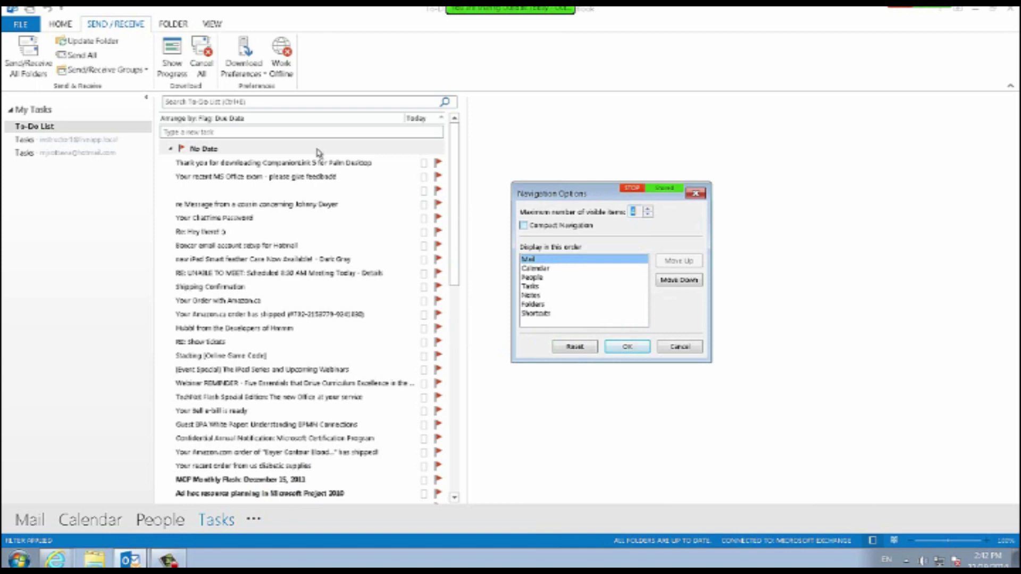
{"action": "type", "text": "4"}
{"action": "key", "text": "Return"}
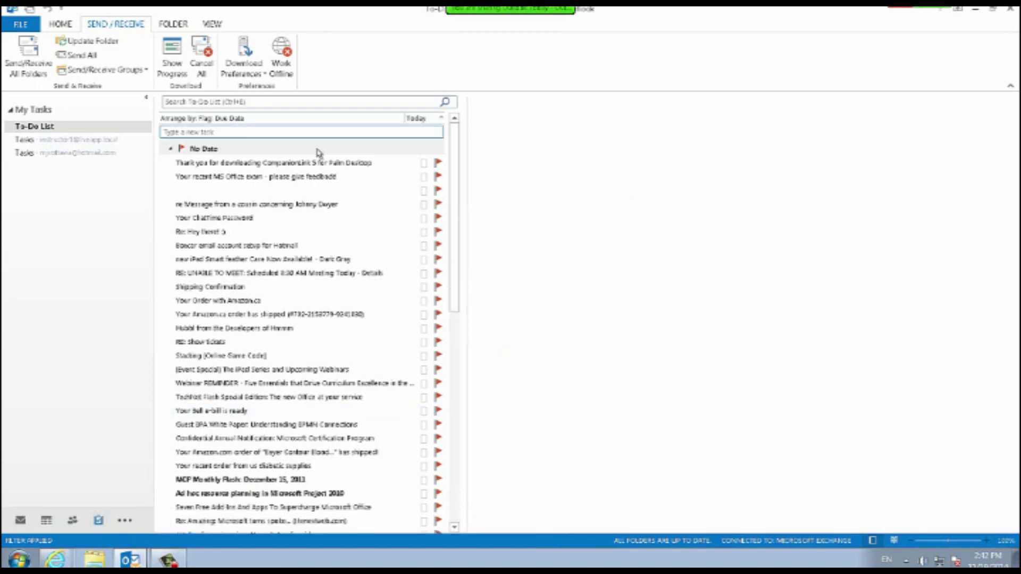
Turn off Compact Navigation and raise the visible item count so all items show as text labels.
{"action": "mouse_move", "coordinate": [99, 520]}
{"action": "left_click", "coordinate": [124, 521]}
{"action": "left_click", "coordinate": [184, 465]}
{"action": "left_click", "coordinate": [423, 227]}
{"action": "left_click", "coordinate": [546, 211]}
{"action": "left_click", "coordinate": [546, 211]}
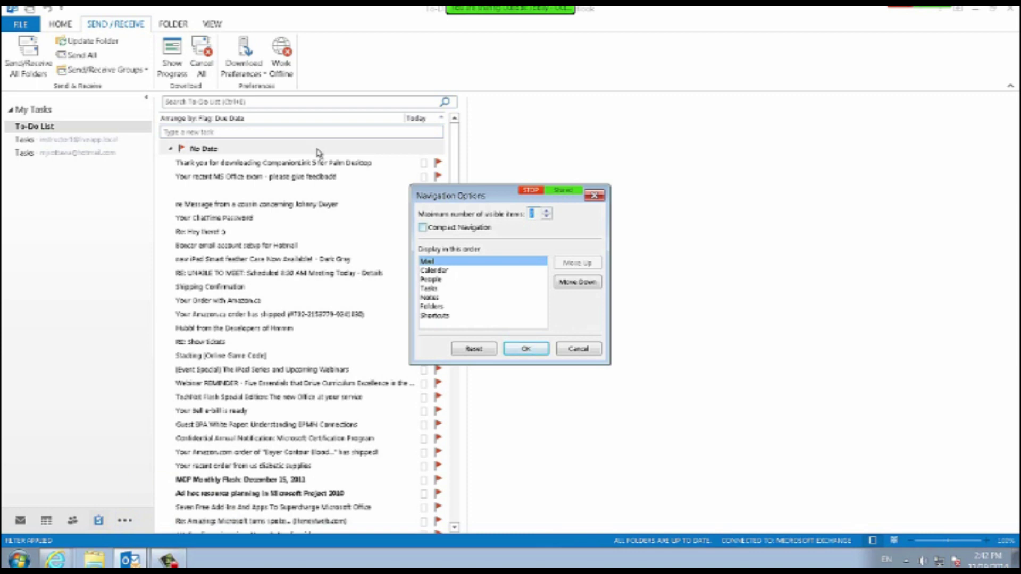
{"action": "key", "text": "Return"}
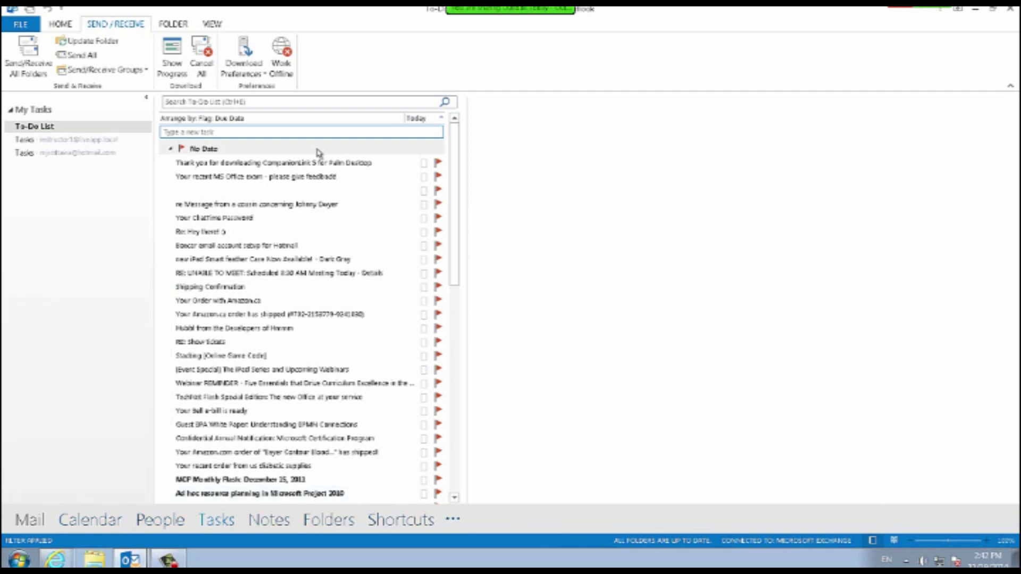
{"action": "left_click", "coordinate": [453, 519]}
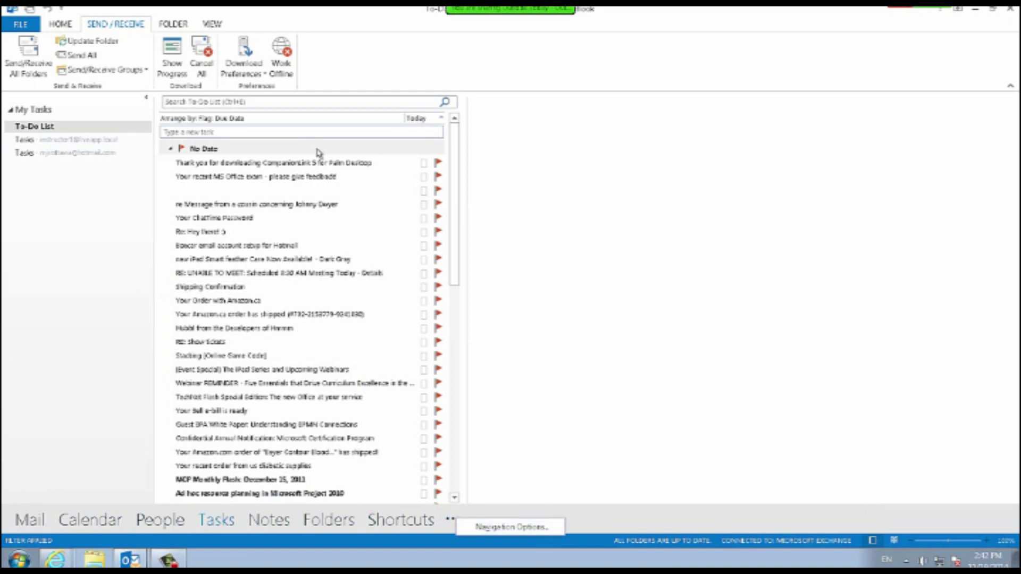
{"action": "left_click", "coordinate": [61, 24]}
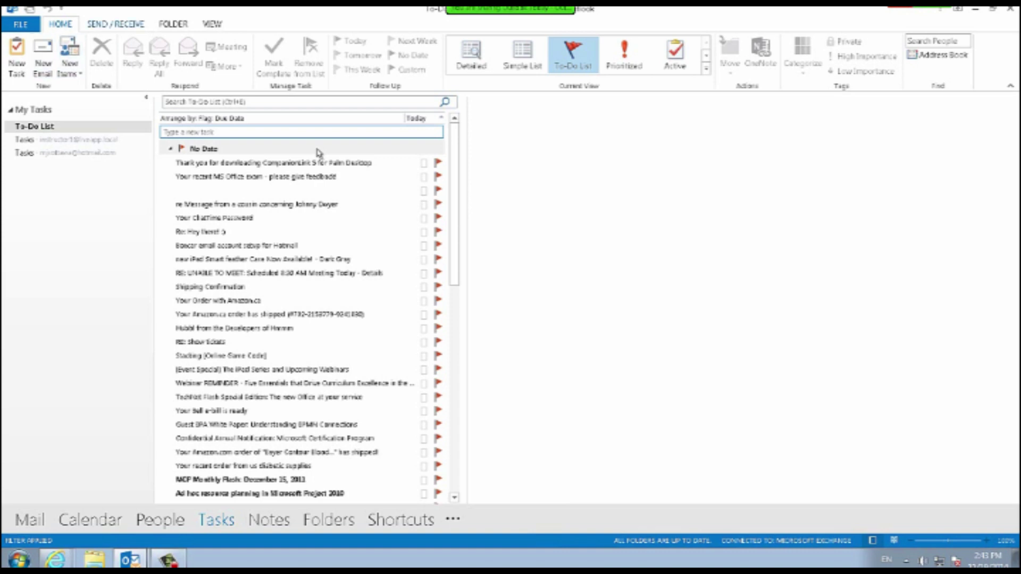
Switch back to the Mail view.
{"action": "left_click", "coordinate": [116, 24]}
{"action": "left_click", "coordinate": [60, 24]}
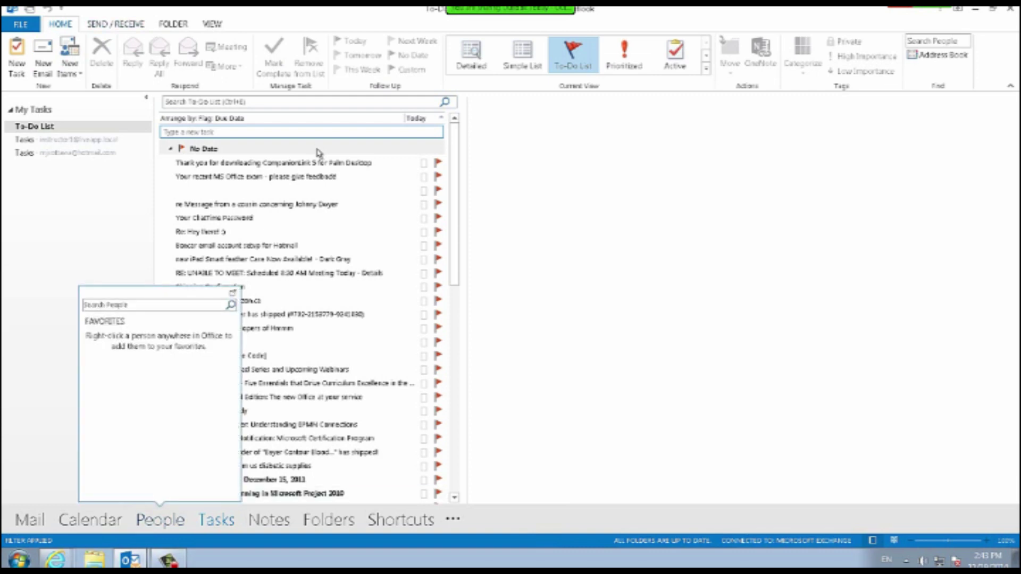
{"action": "left_click", "coordinate": [29, 520]}
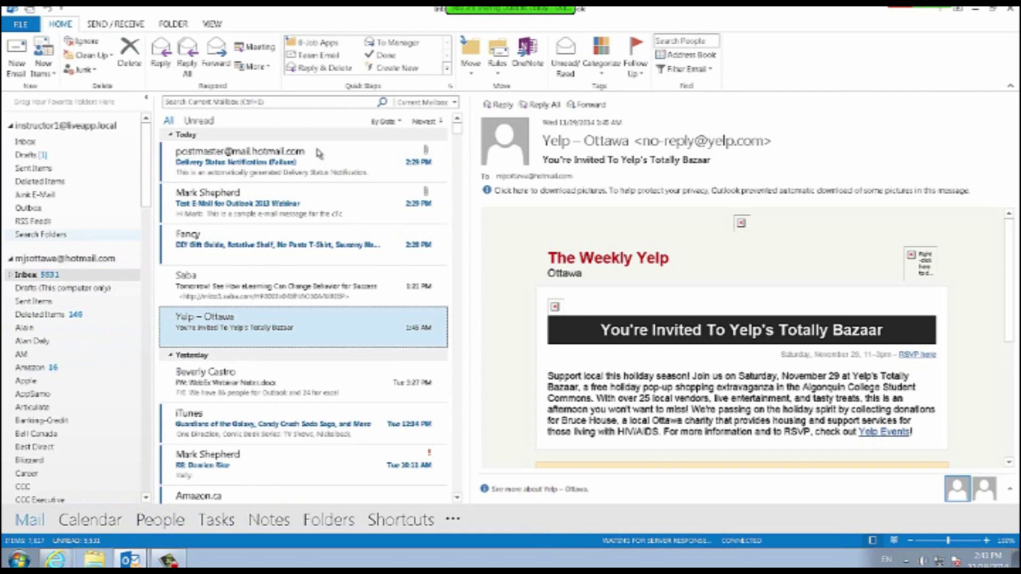
Create a new mail folder named Webinar inside the Inbox.
{"action": "left_click", "coordinate": [172, 24]}
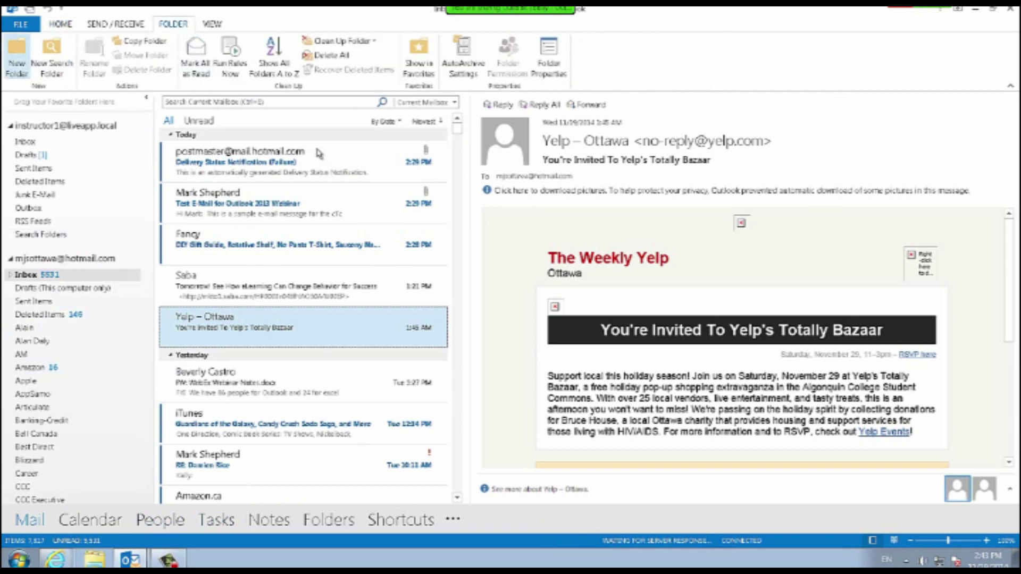
{"action": "left_click", "coordinate": [16, 58]}
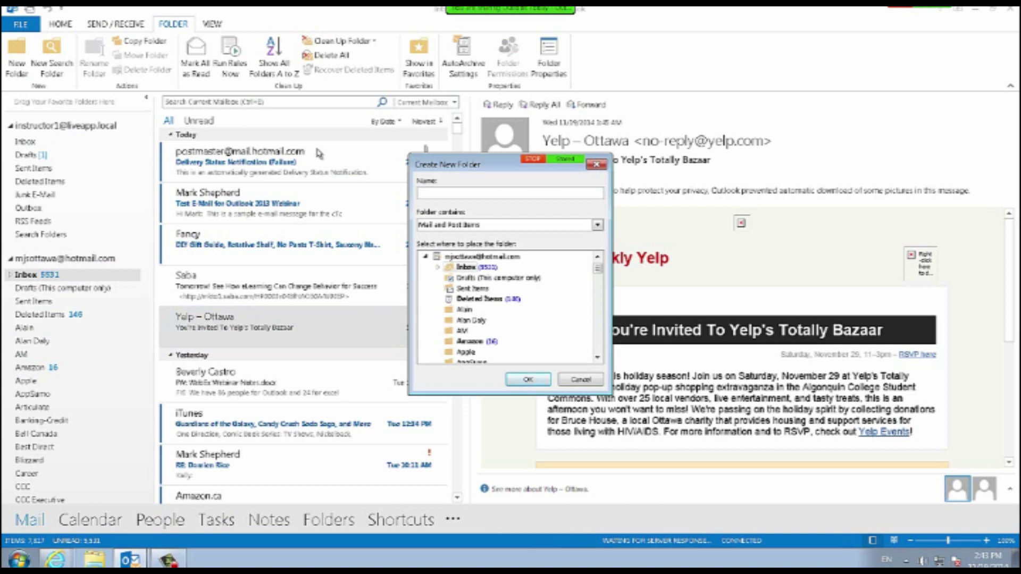
{"action": "type", "text": "Webinar"}
{"action": "key", "text": "Return"}
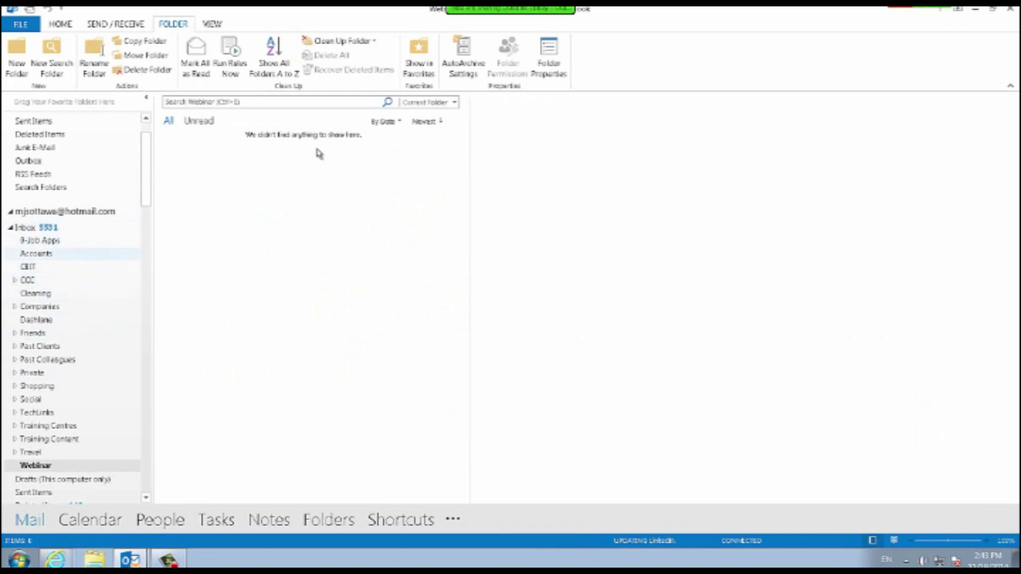
{"action": "left_click", "coordinate": [35, 227]}
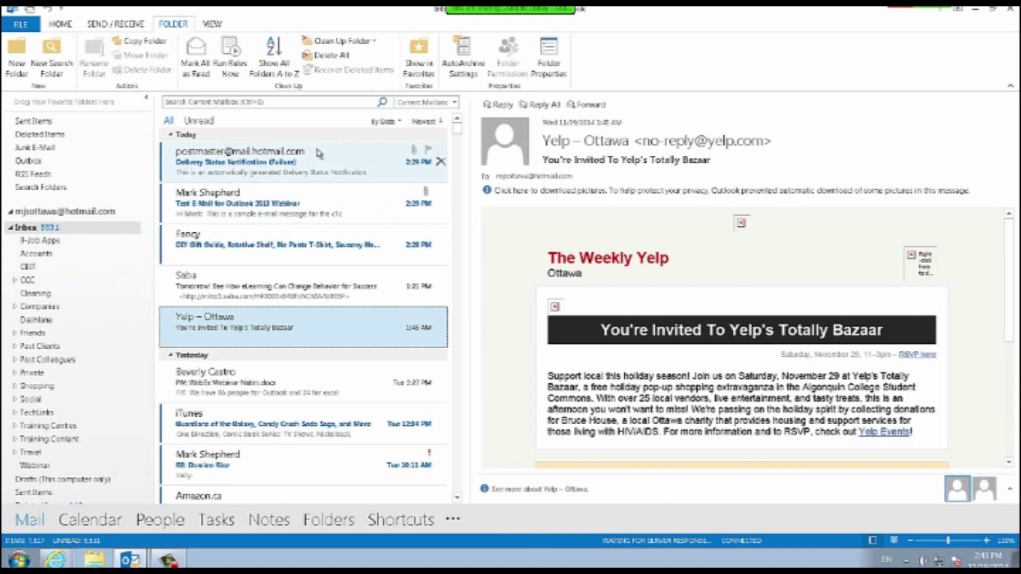
Select the Outlook 2013 webinar test e-mail and save its To-line recipient as an Outlook contact.
{"action": "left_click", "coordinate": [318, 153]}
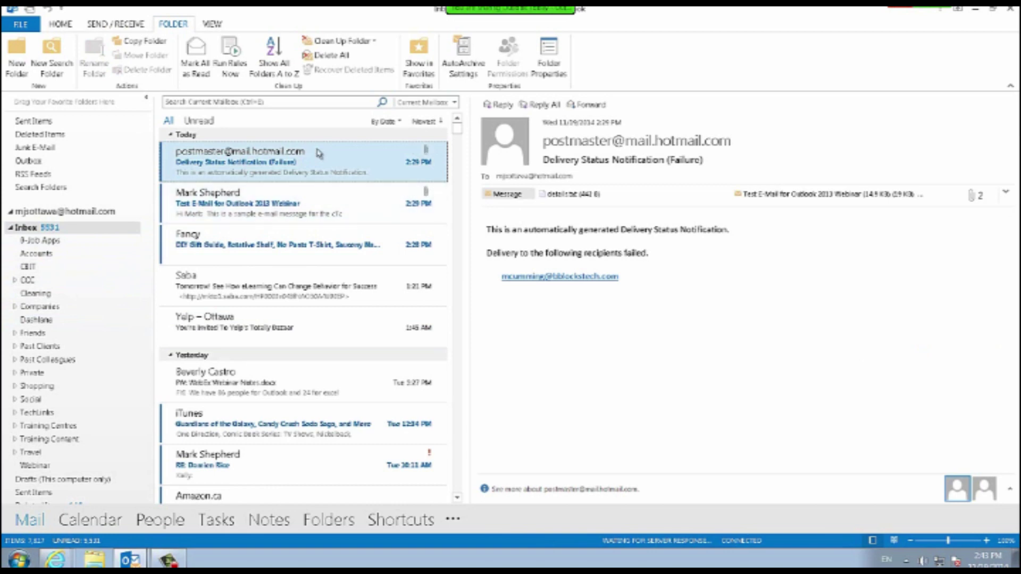
{"action": "key", "text": "Down"}
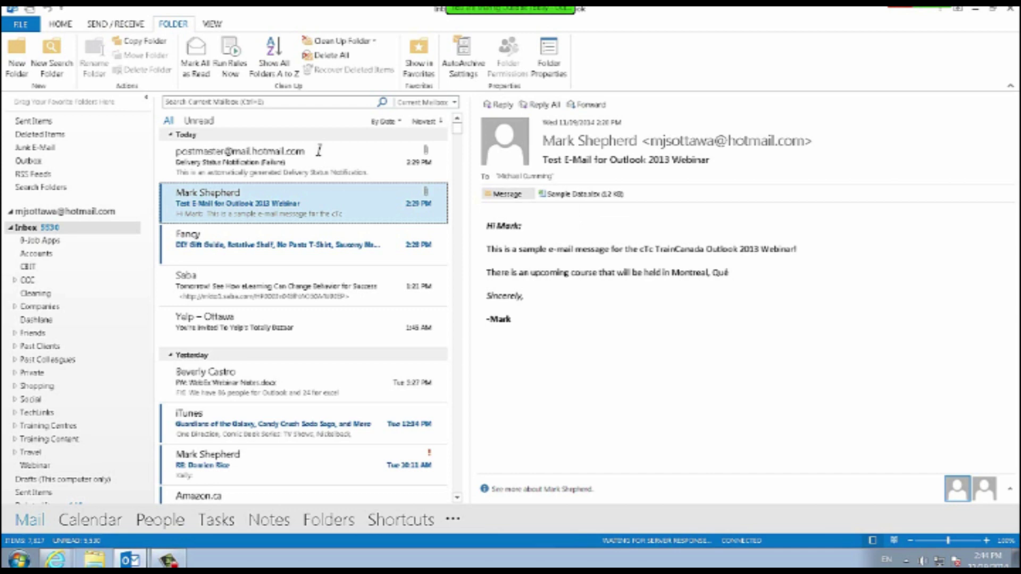
{"action": "right_click", "coordinate": [510, 149]}
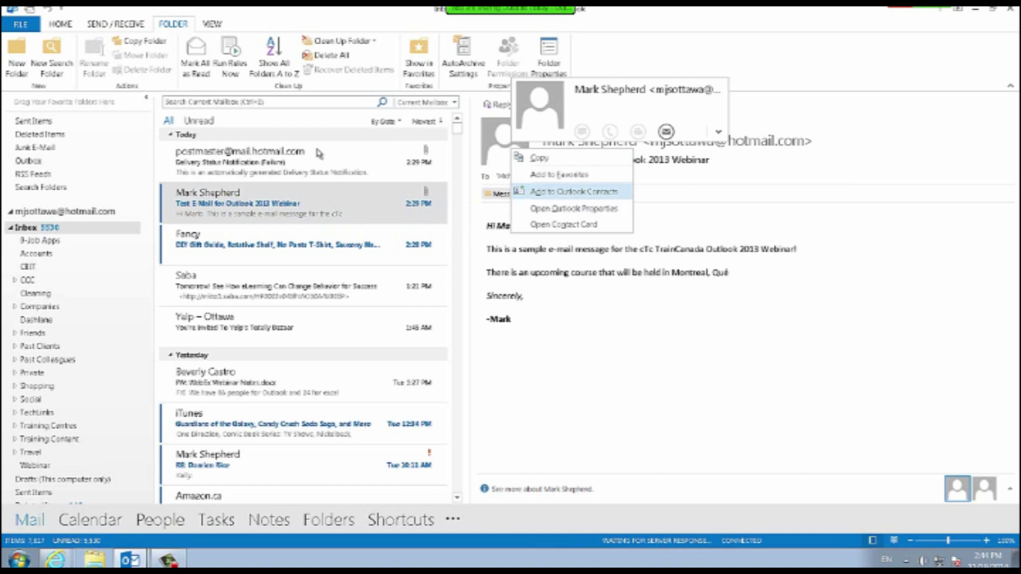
{"action": "key", "text": "Escape"}
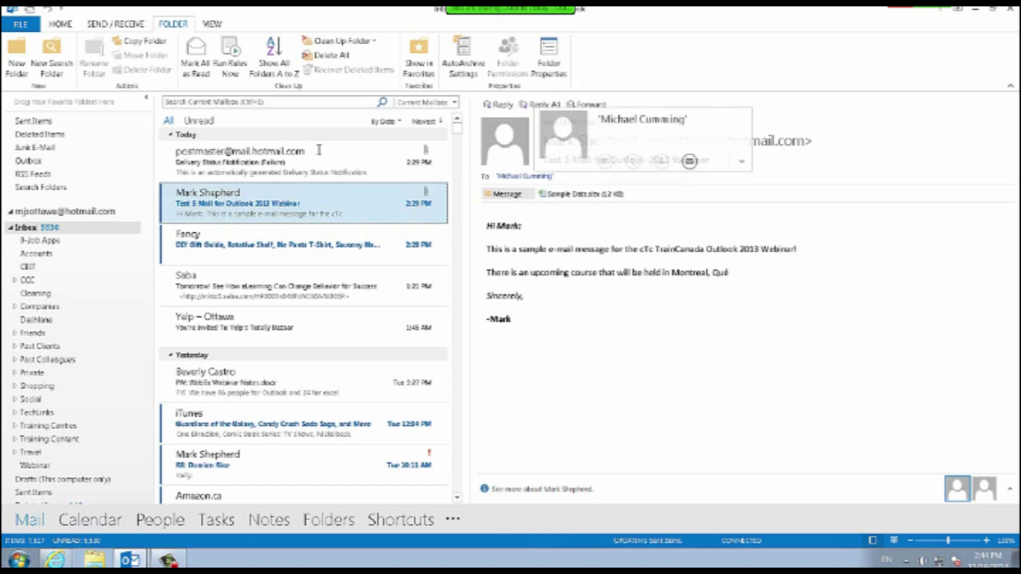
{"action": "right_click", "coordinate": [525, 177]}
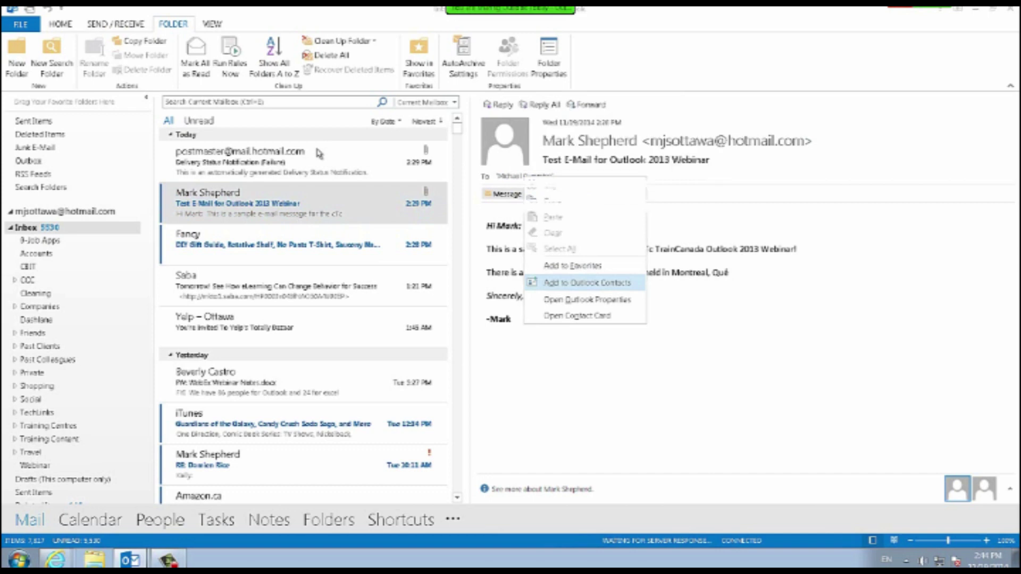
{"action": "left_click", "coordinate": [587, 283]}
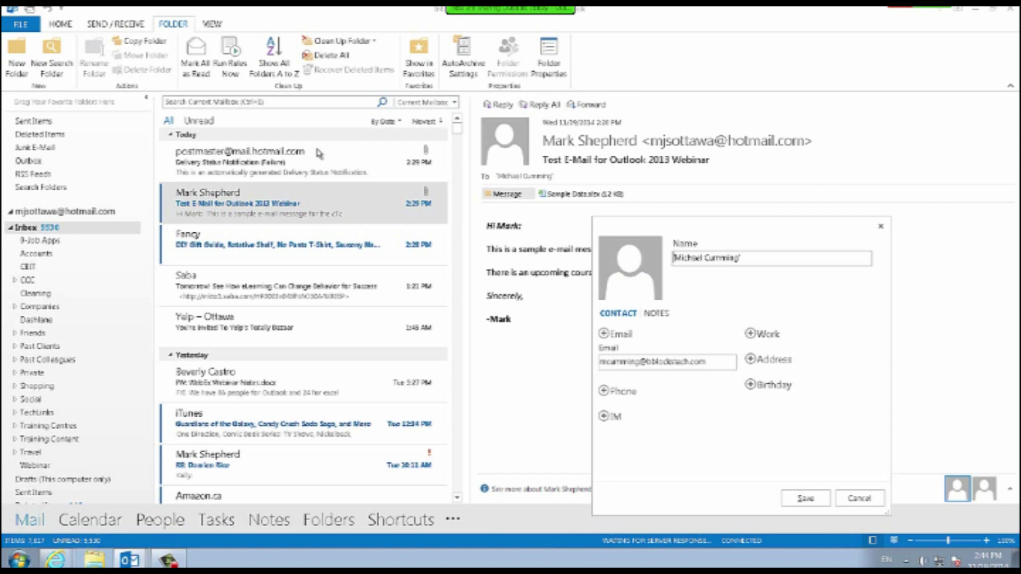
{"action": "key", "text": "Return"}
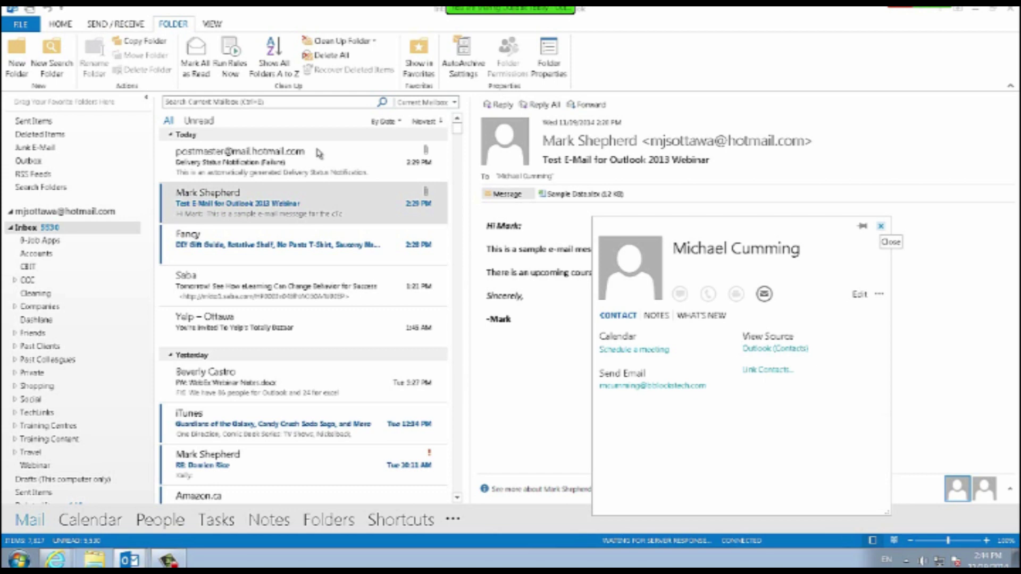
{"action": "left_click", "coordinate": [881, 226]}
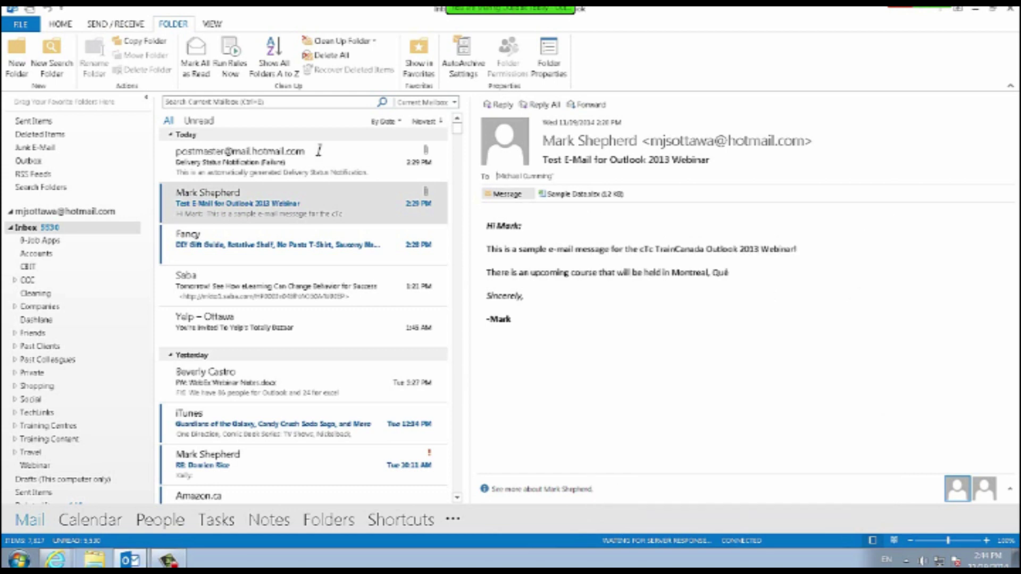